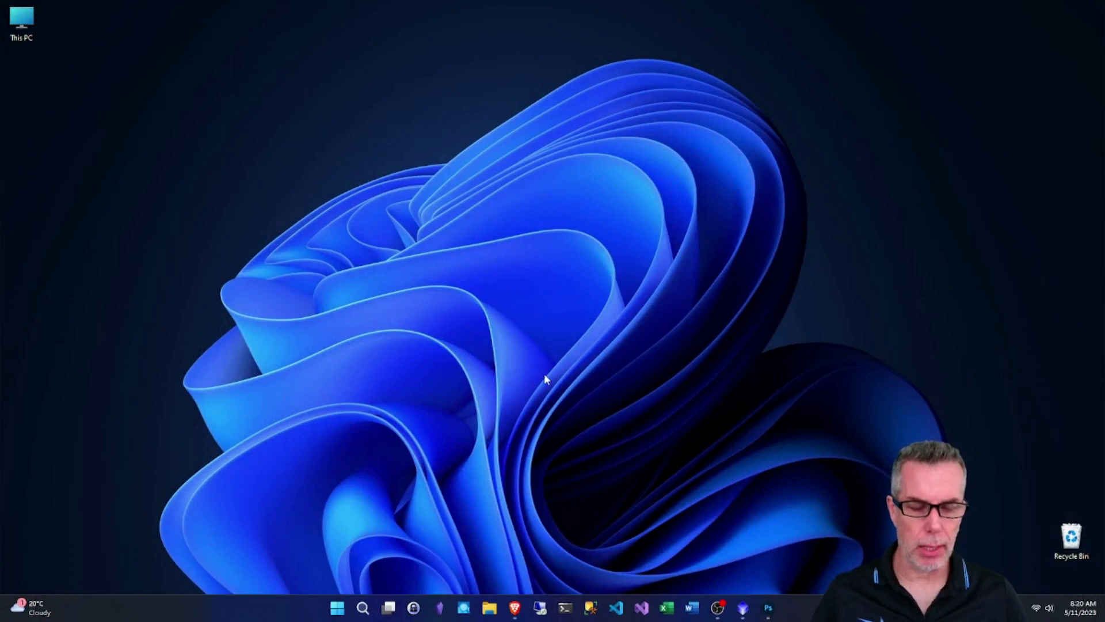
# Switch to PixInsight and compare the f090w and f187n images, bringing each forward and shifting both windows slightly
pyautogui.moveTo(745, 615)
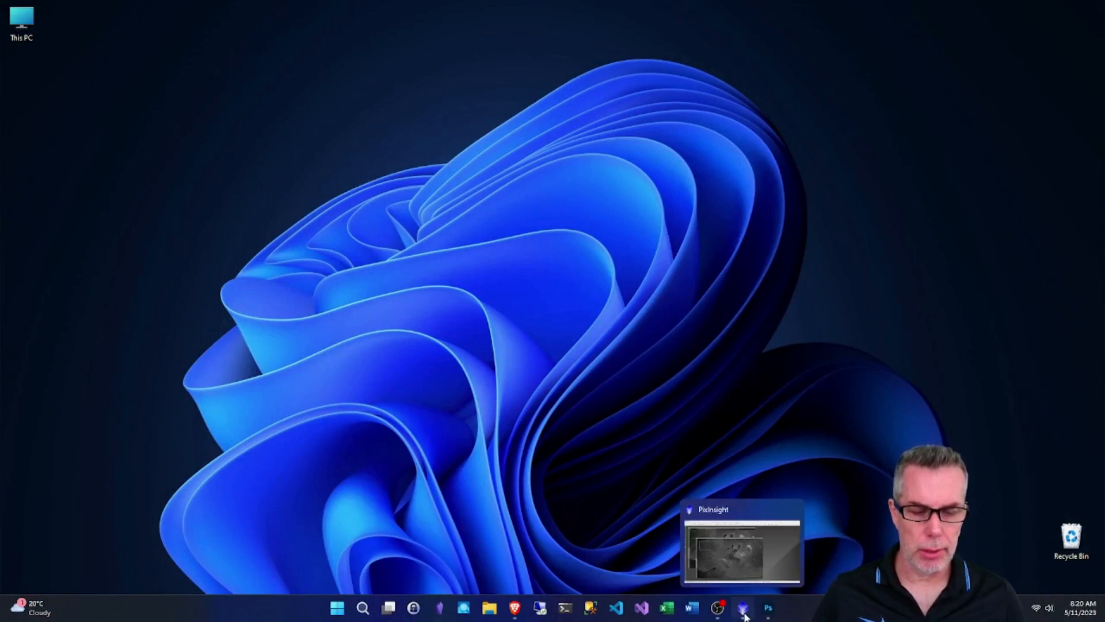
pyautogui.click(745, 614)
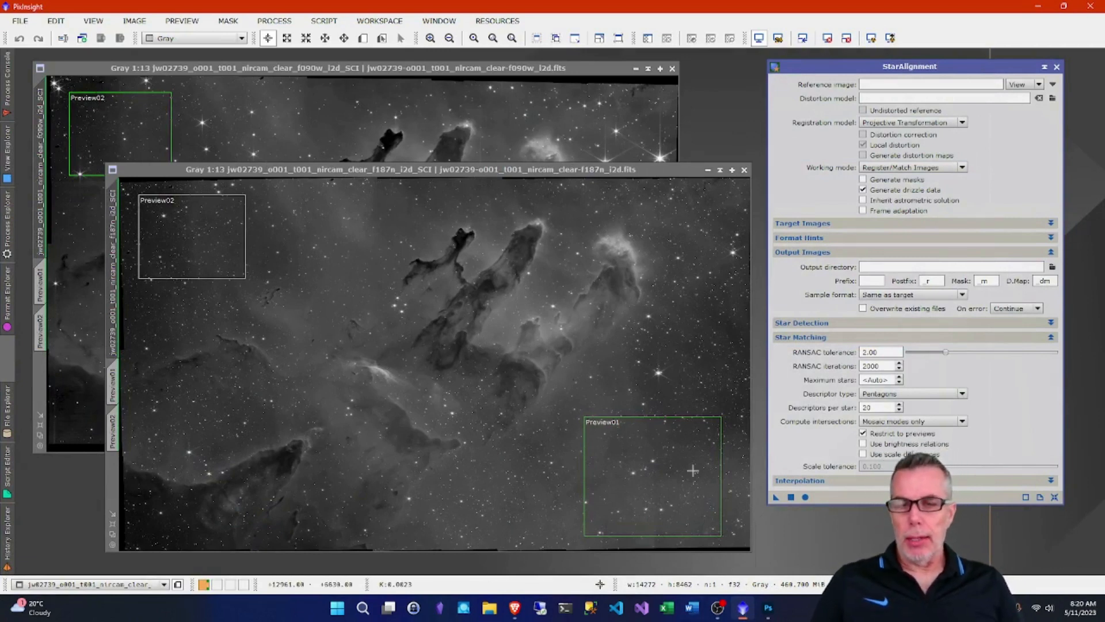
pyautogui.click(438, 69)
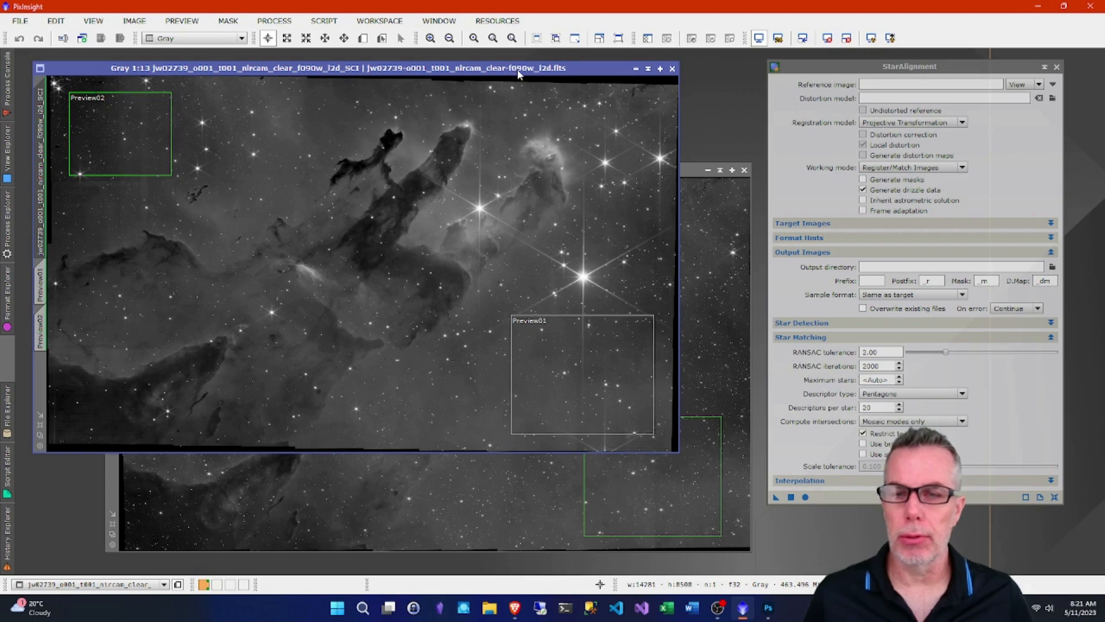
pyautogui.click(686, 171)
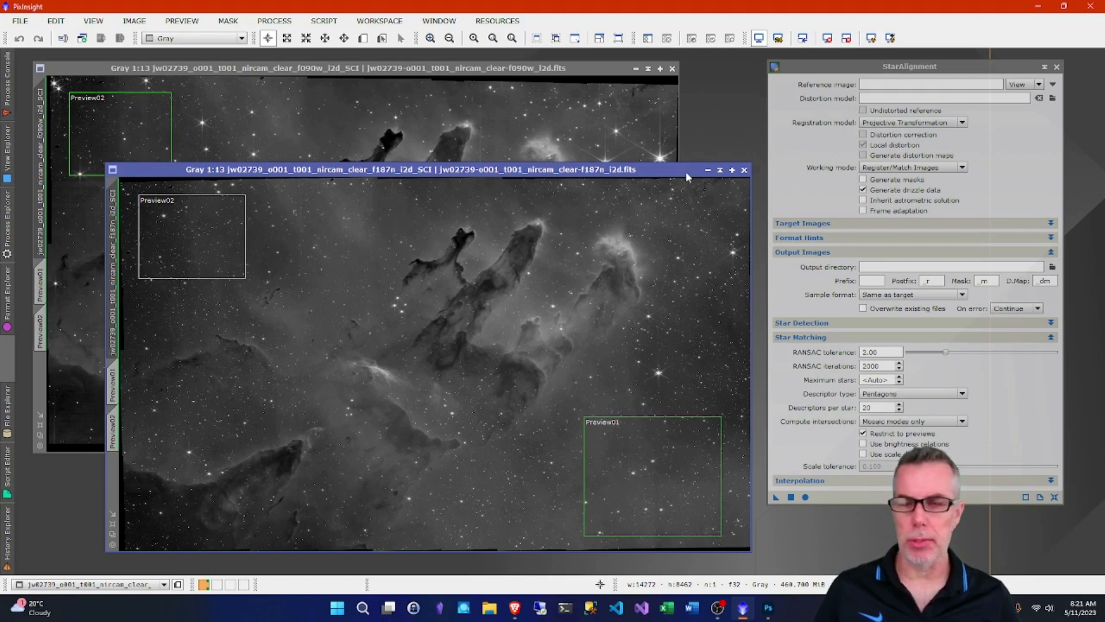
pyautogui.click(497, 71)
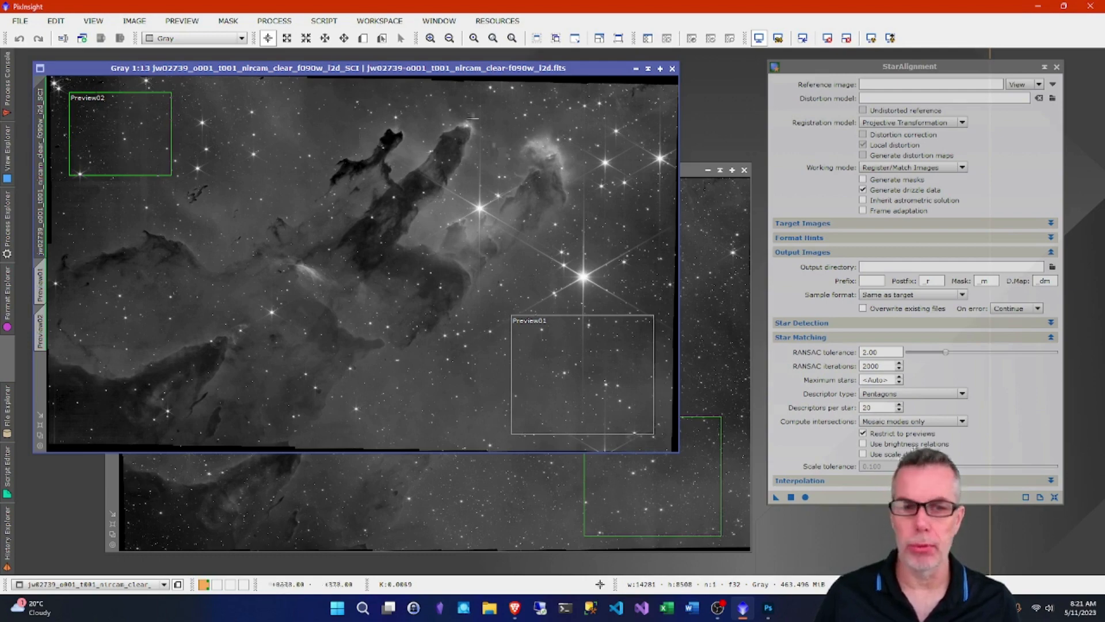
pyautogui.moveTo(452, 71); pyautogui.dragTo(440, 65)
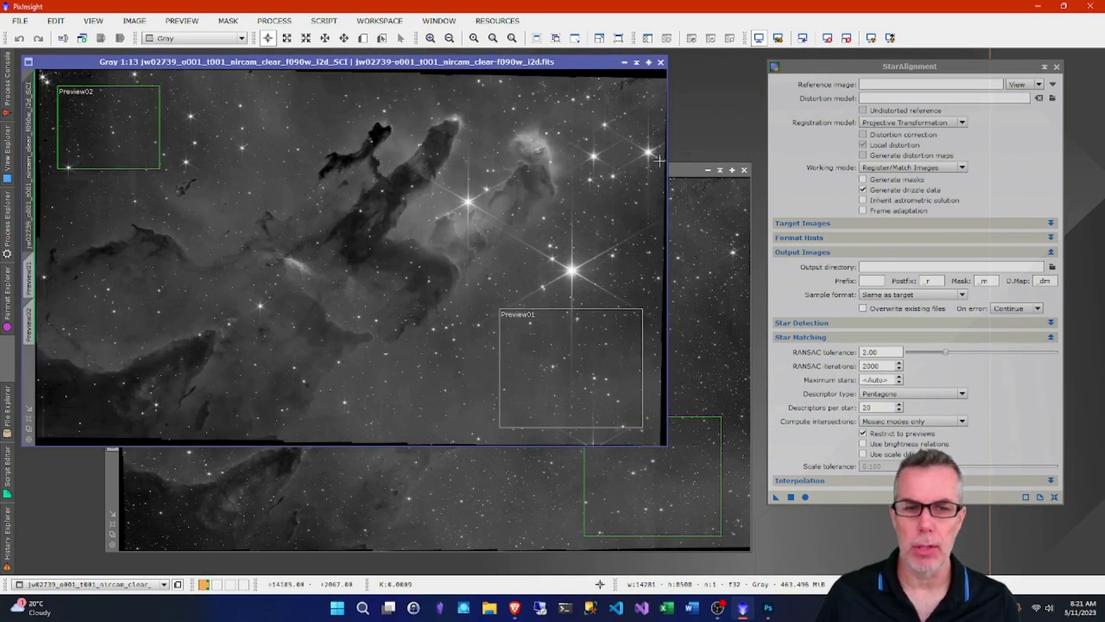
pyautogui.click(686, 172)
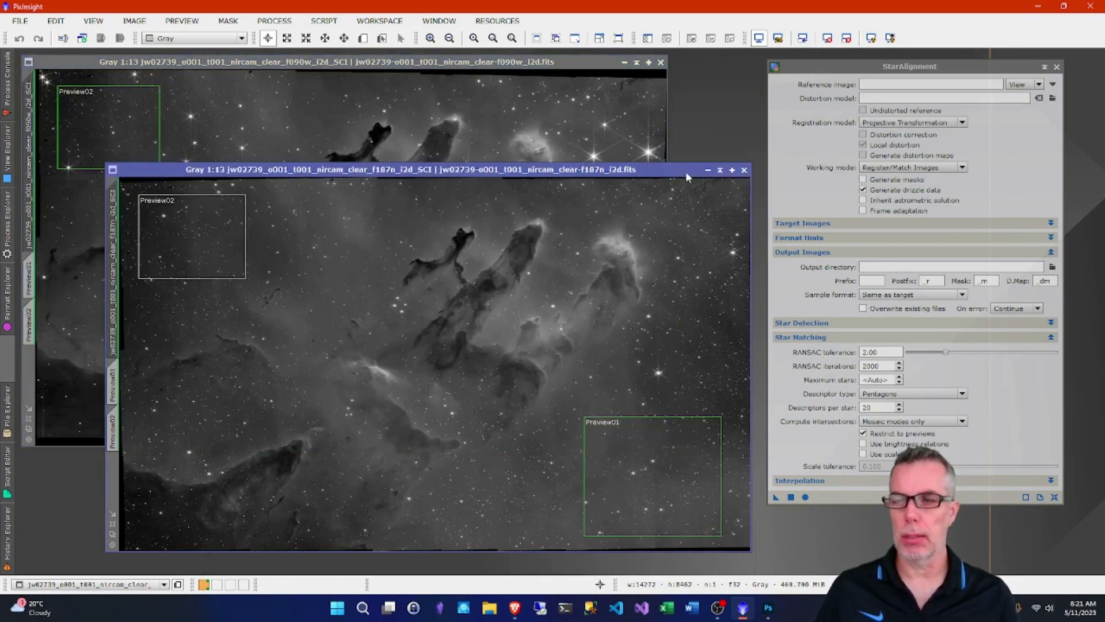
pyautogui.moveTo(686, 171); pyautogui.dragTo(666, 140)
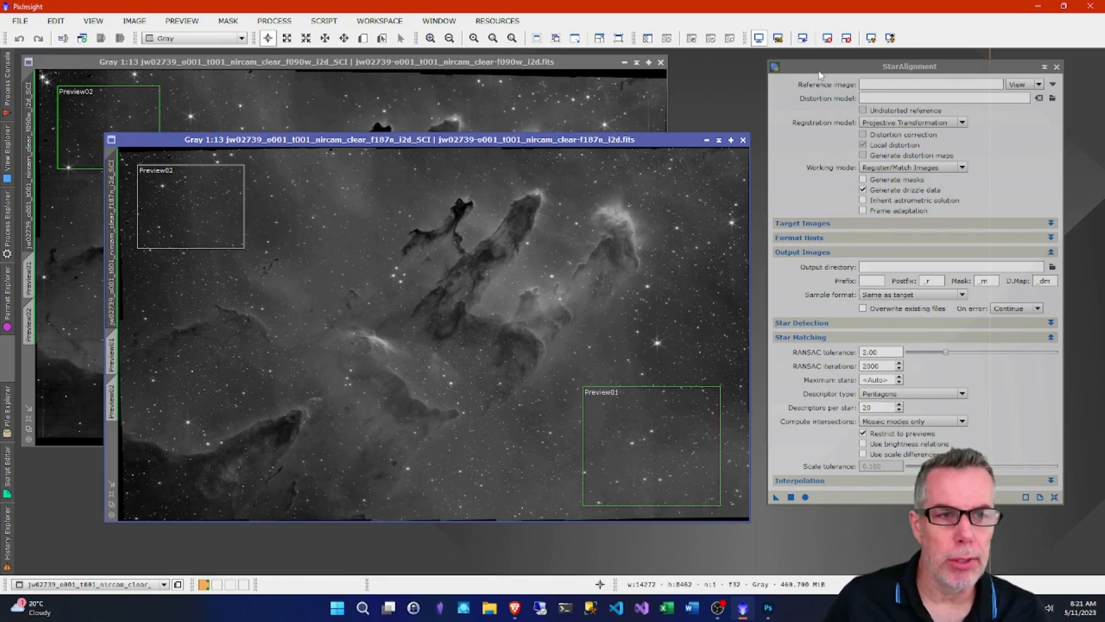
# Close the StarAlignment process, reopen it from the preprocessing processes and reset it to default settings
pyautogui.click(1057, 67)
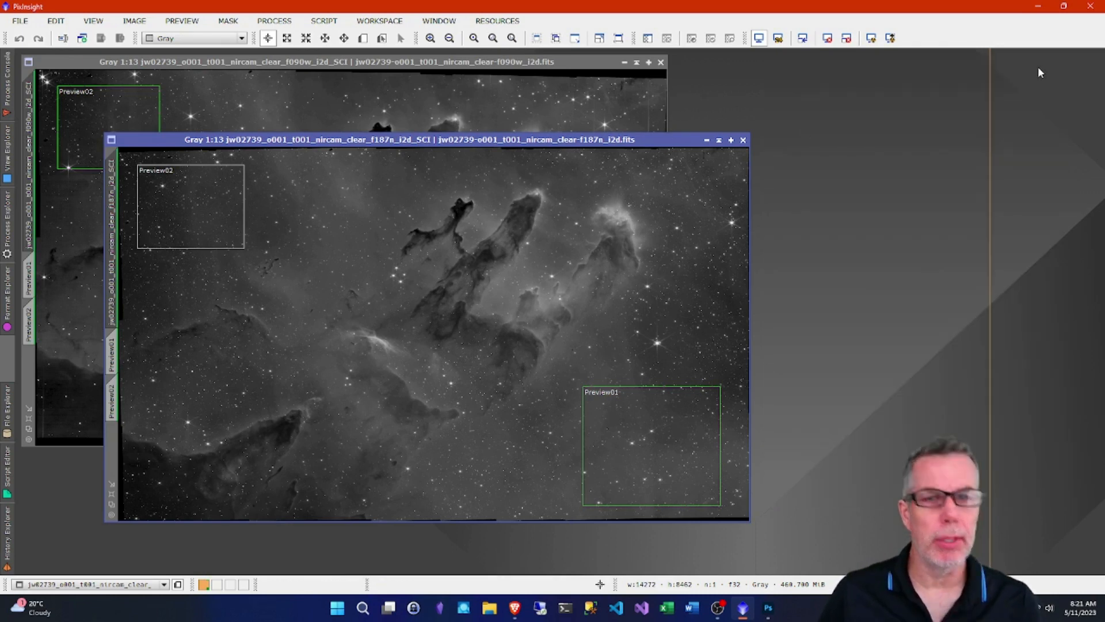
pyautogui.click(282, 24)
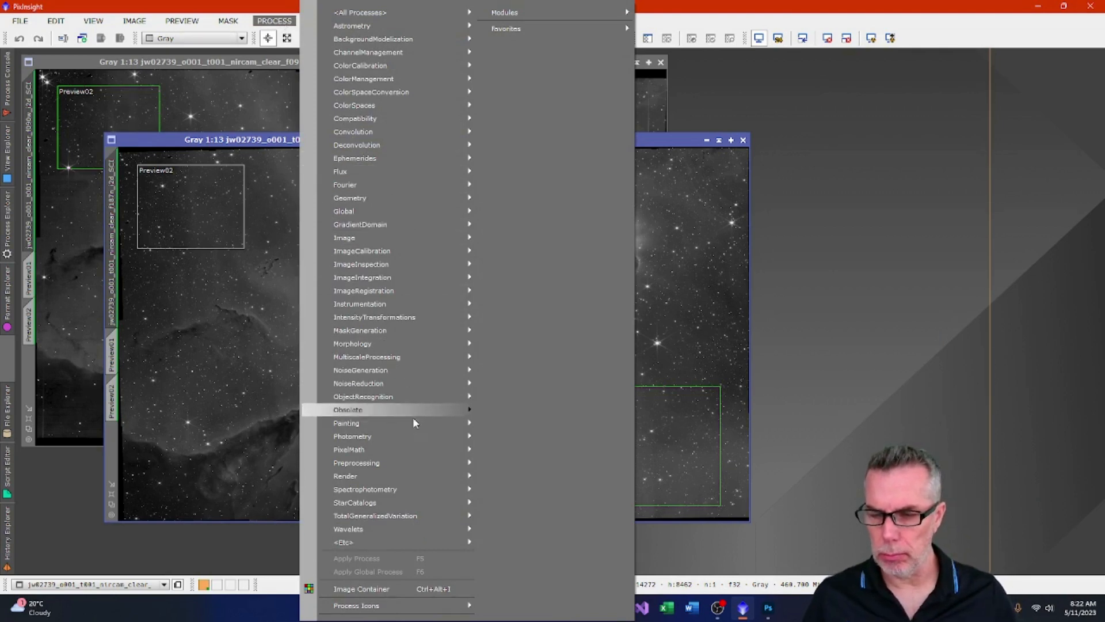
pyautogui.moveTo(420, 461)
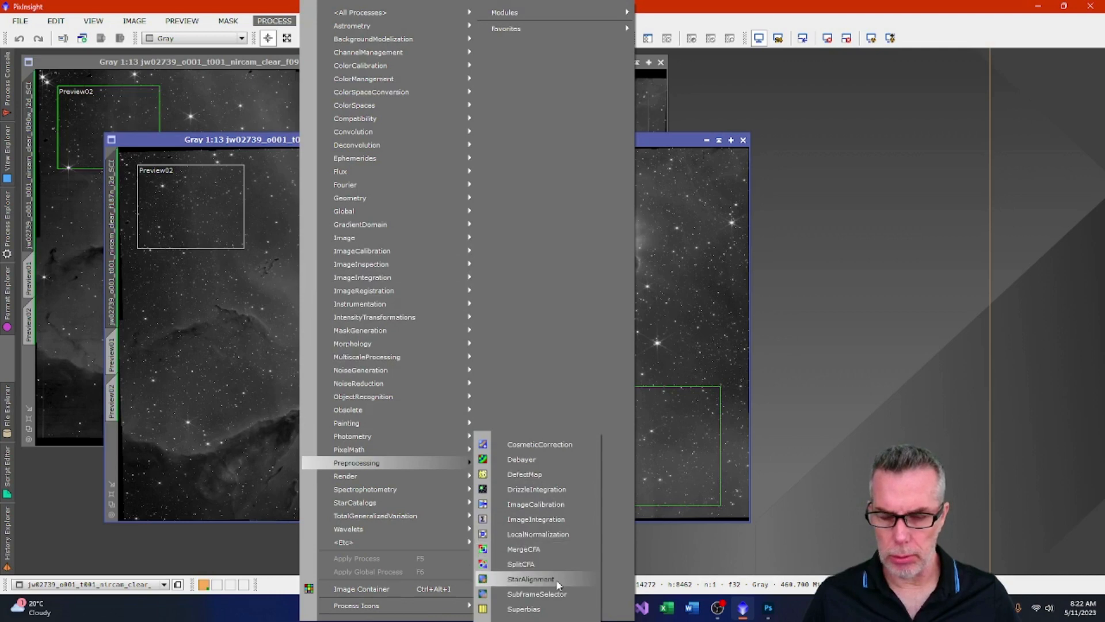
pyautogui.click(530, 578)
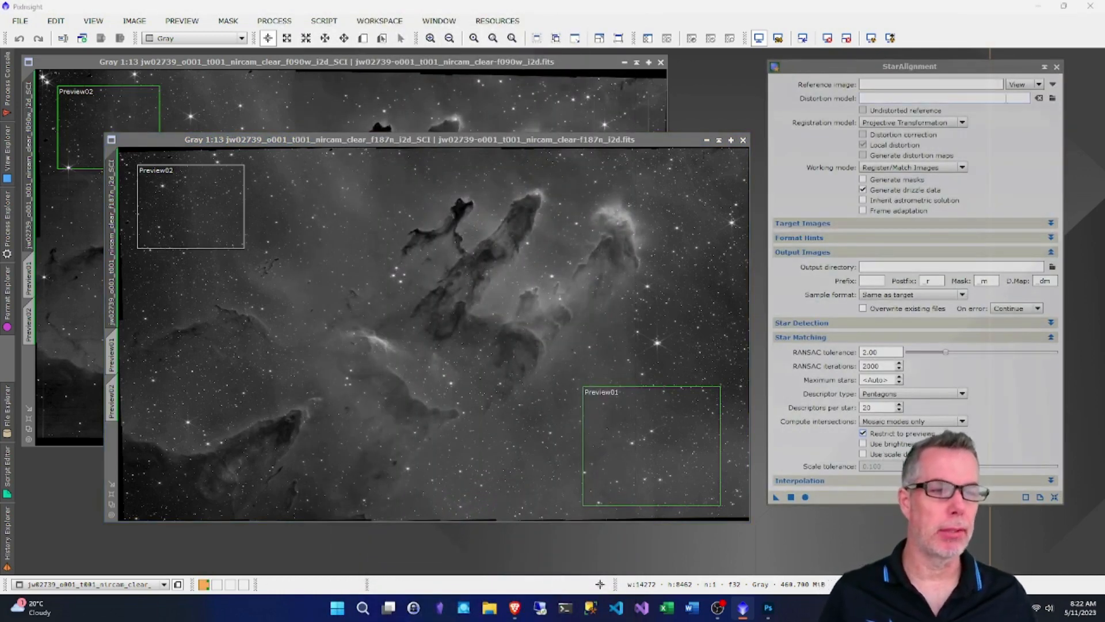
pyautogui.click(1055, 498)
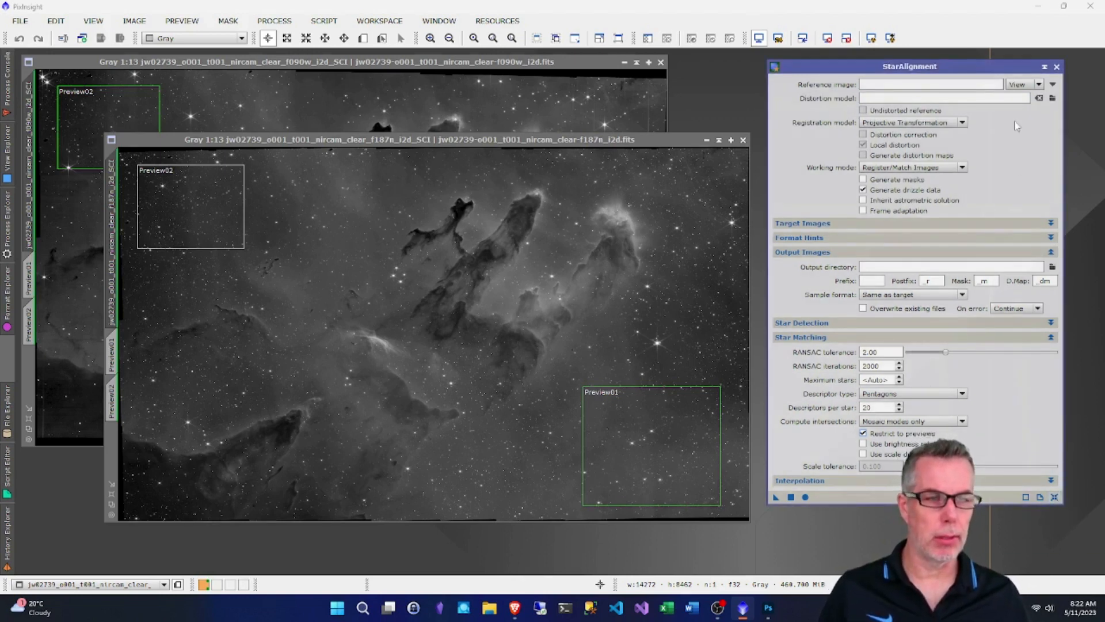
# Choose the main view jw02739_o001_t001_nircam_clear_f090w_i2d_SCI as the StarAlignment reference image
pyautogui.click(1054, 85)
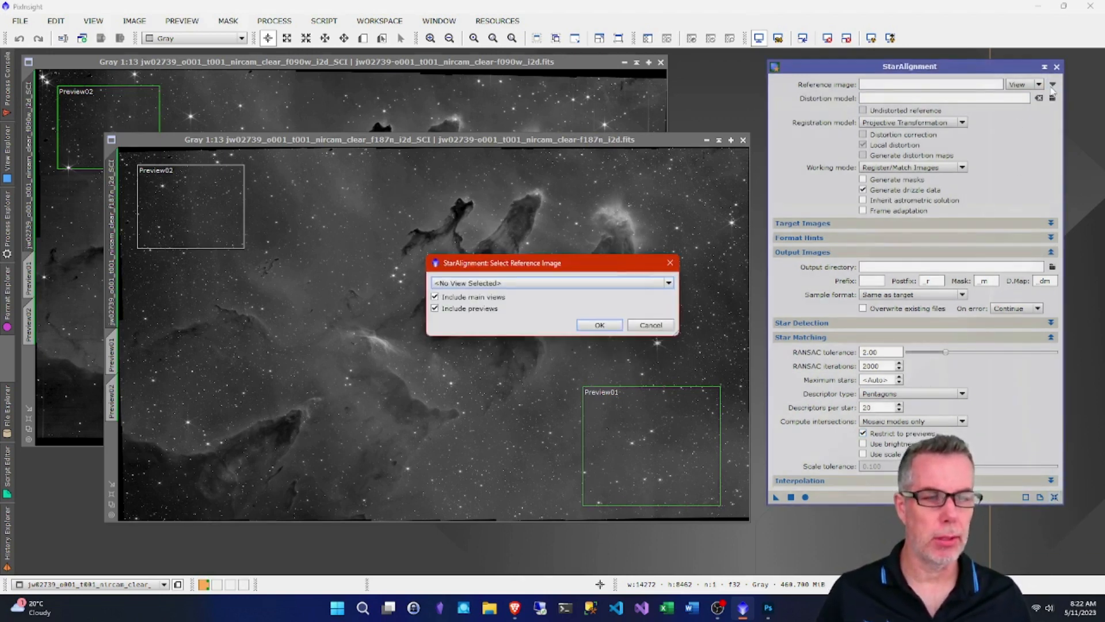
pyautogui.click(594, 283)
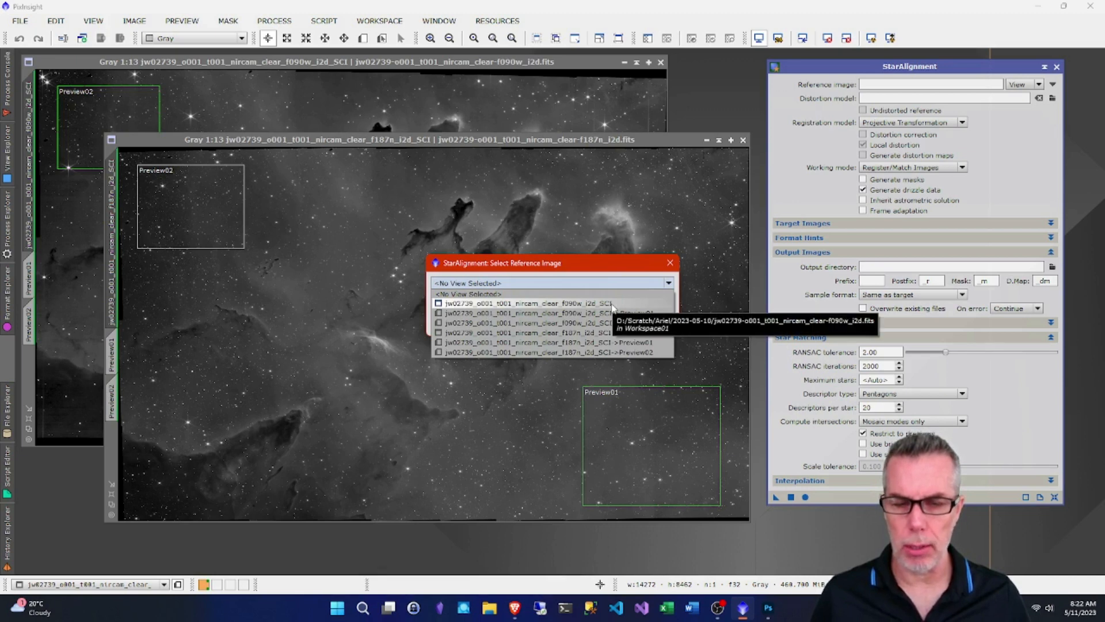
pyautogui.click(629, 305)
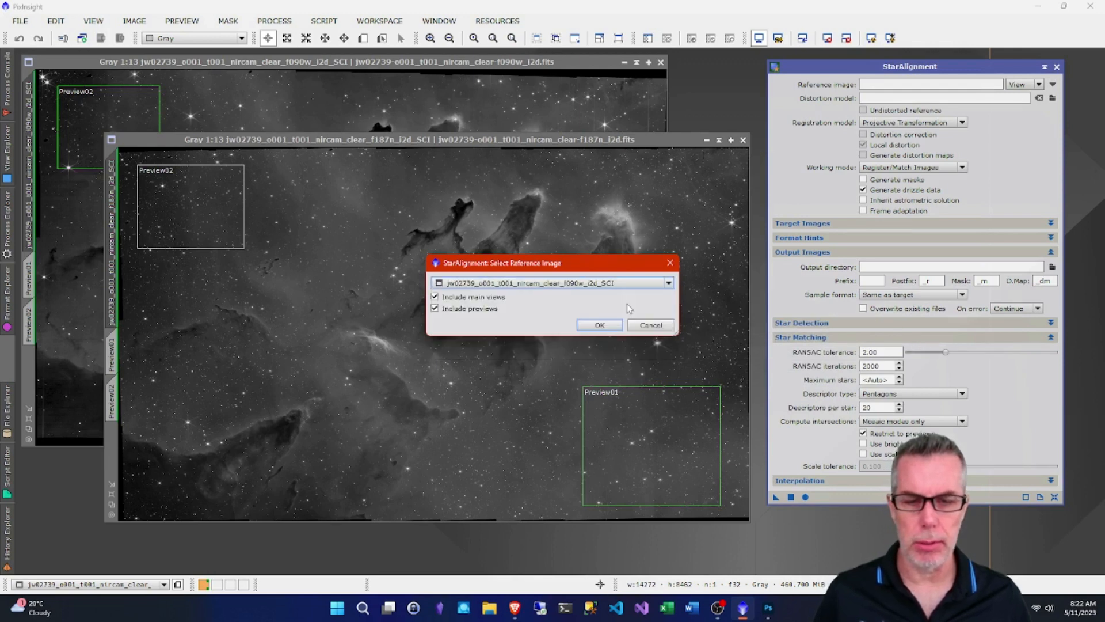
pyautogui.click(610, 320)
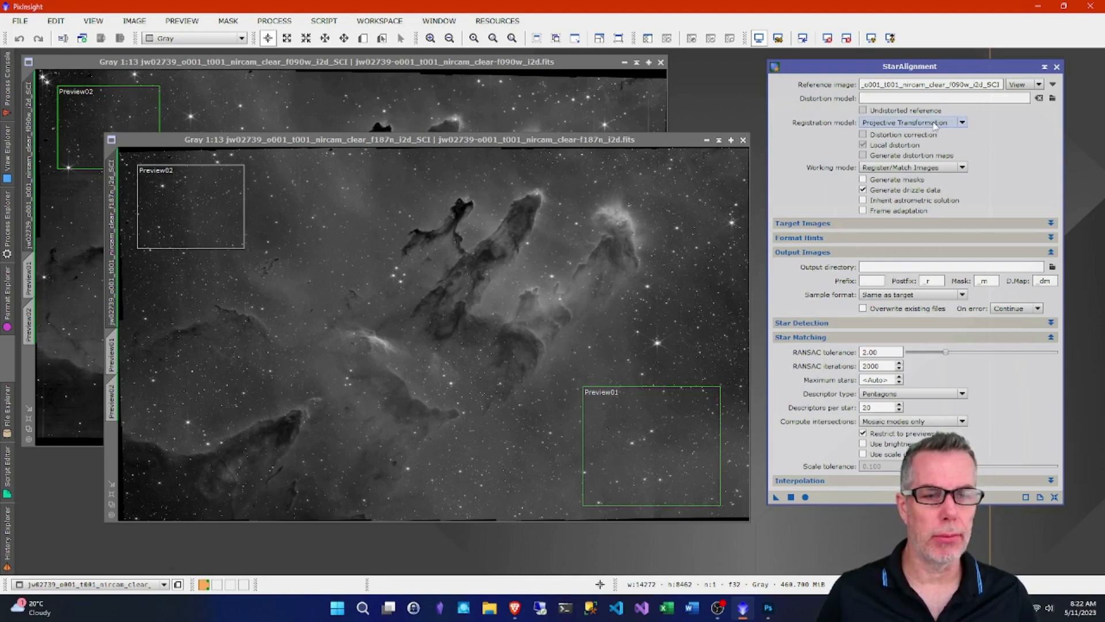
# Set the registration model to Thin Plate Splines and enable distortion correction
pyautogui.moveTo(935, 126)
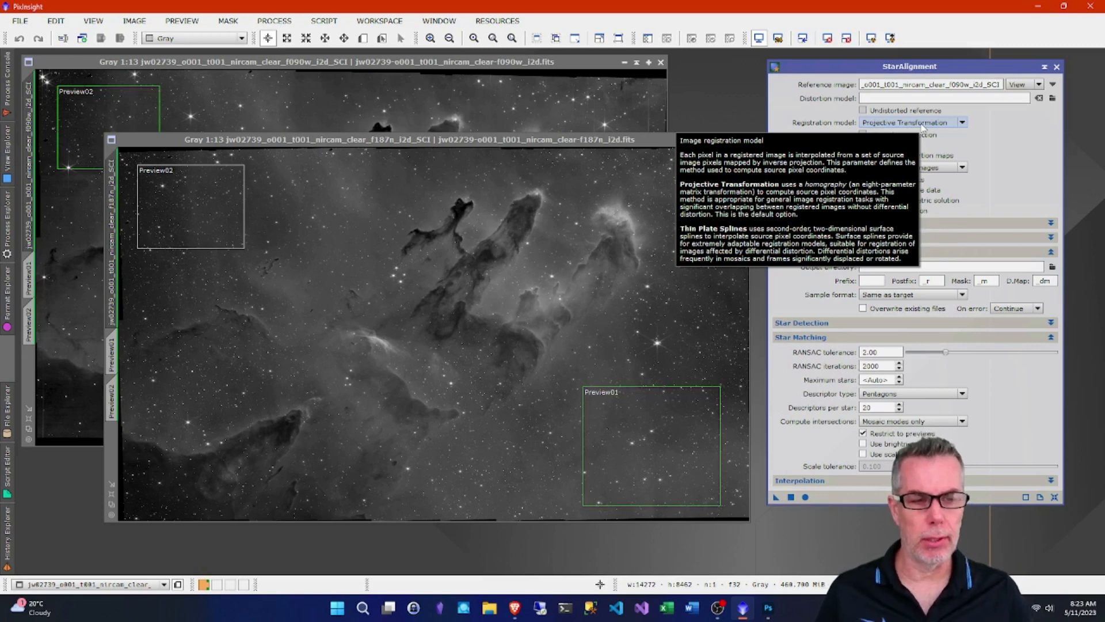
pyautogui.click(962, 123)
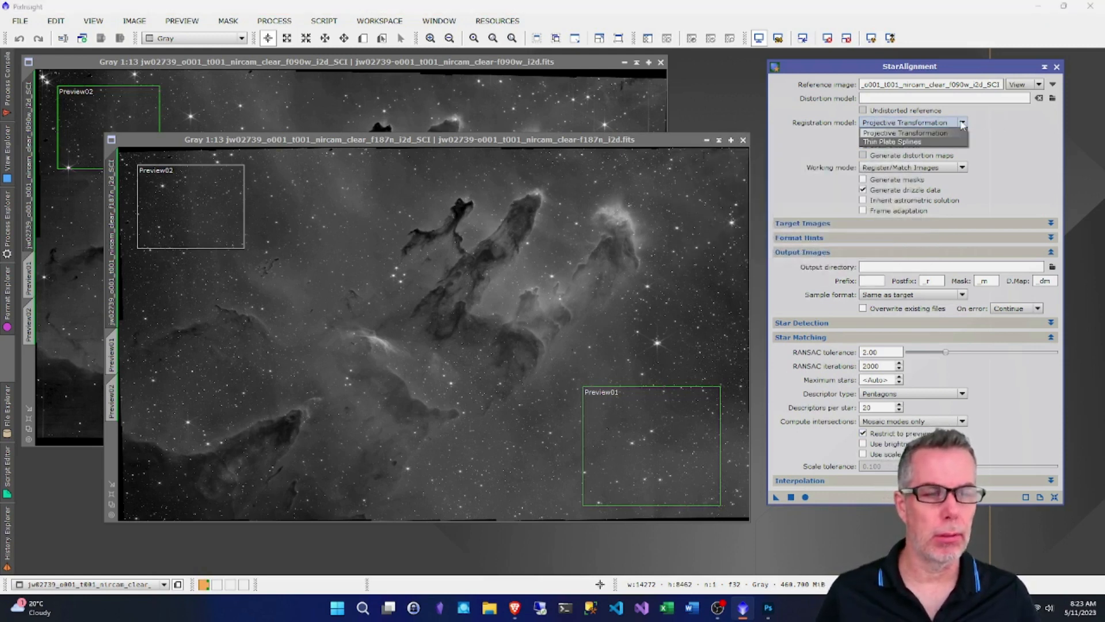
pyautogui.click(918, 144)
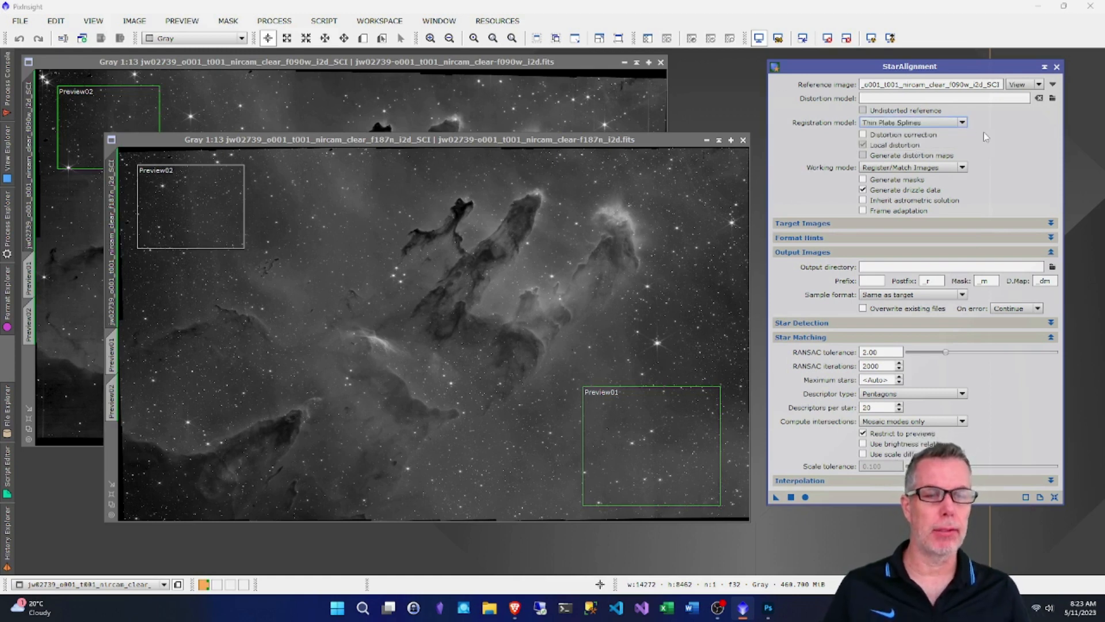
pyautogui.click(863, 135)
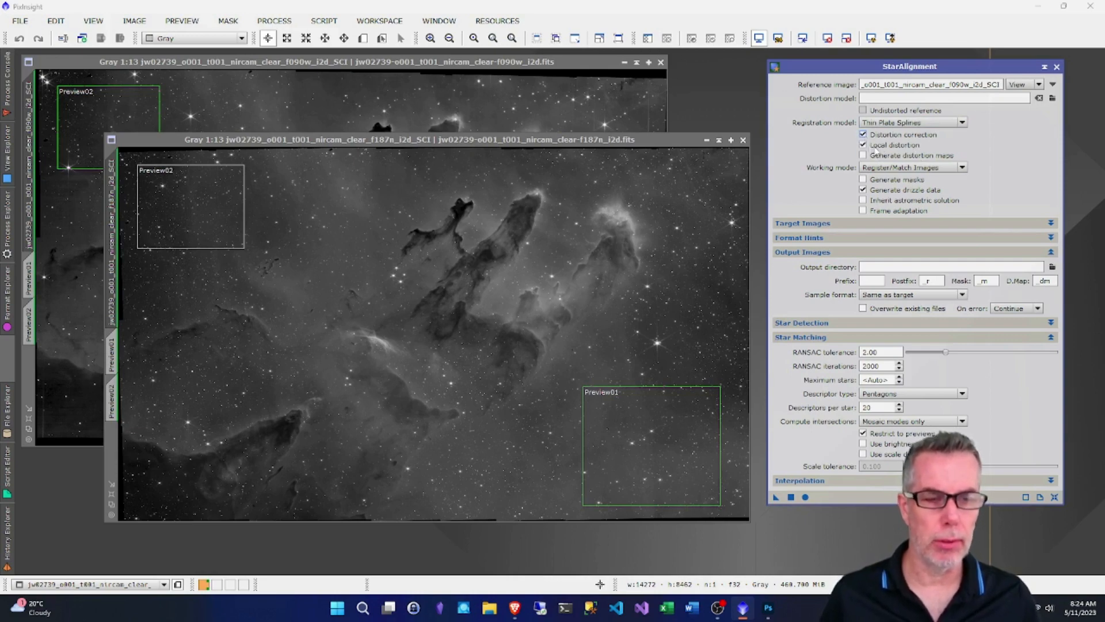
# Enable generation of distortion maps and disable generation of drizzle data
pyautogui.moveTo(884, 149)
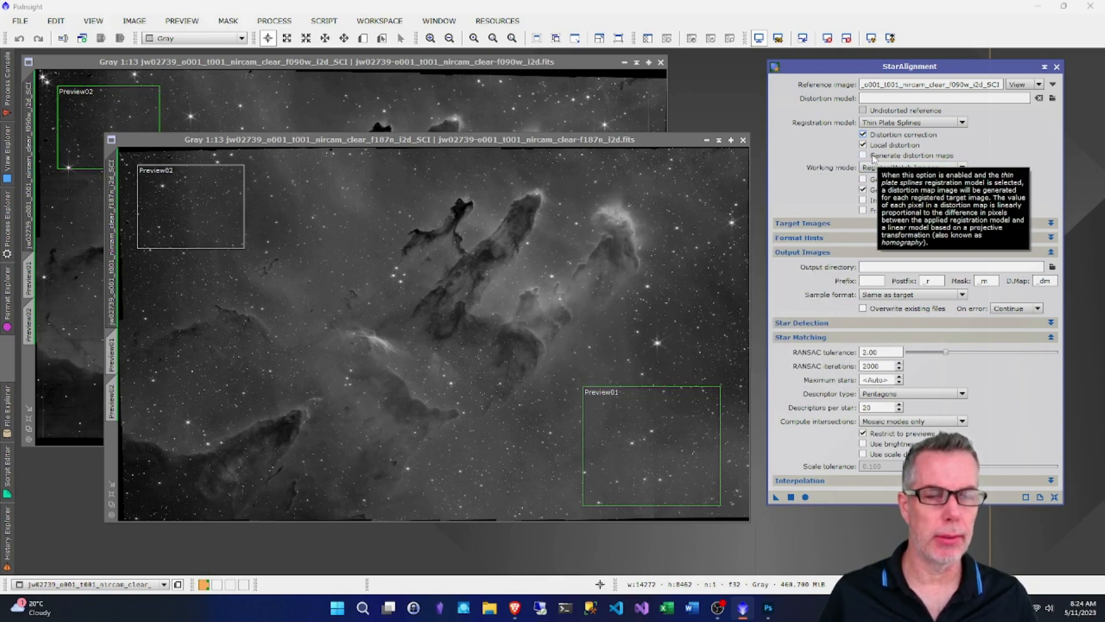
pyautogui.click(874, 159)
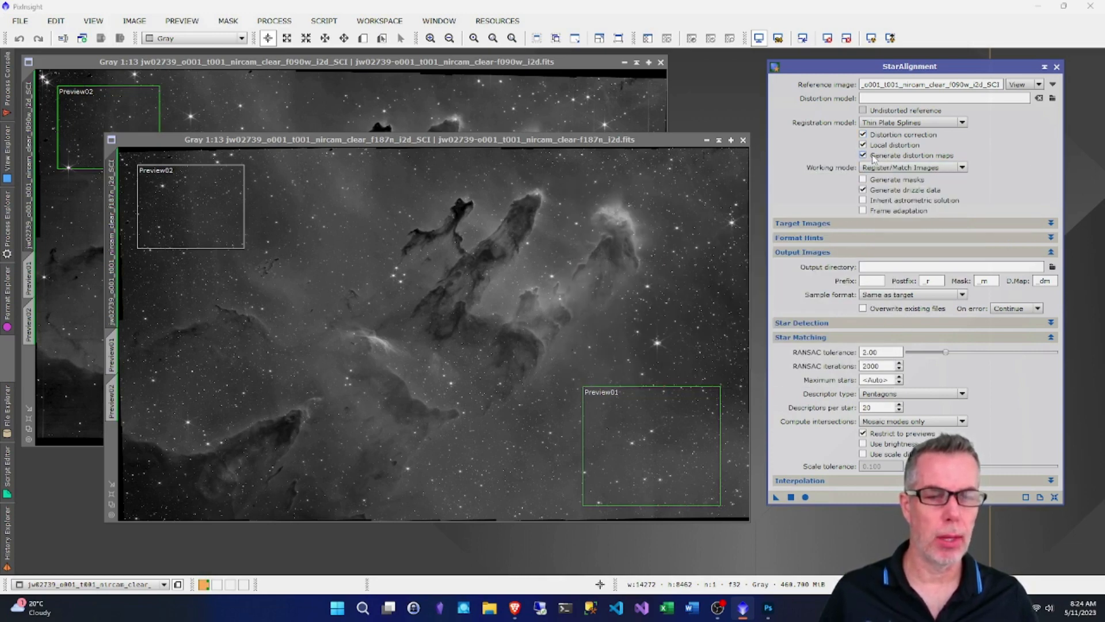
pyautogui.moveTo(879, 194)
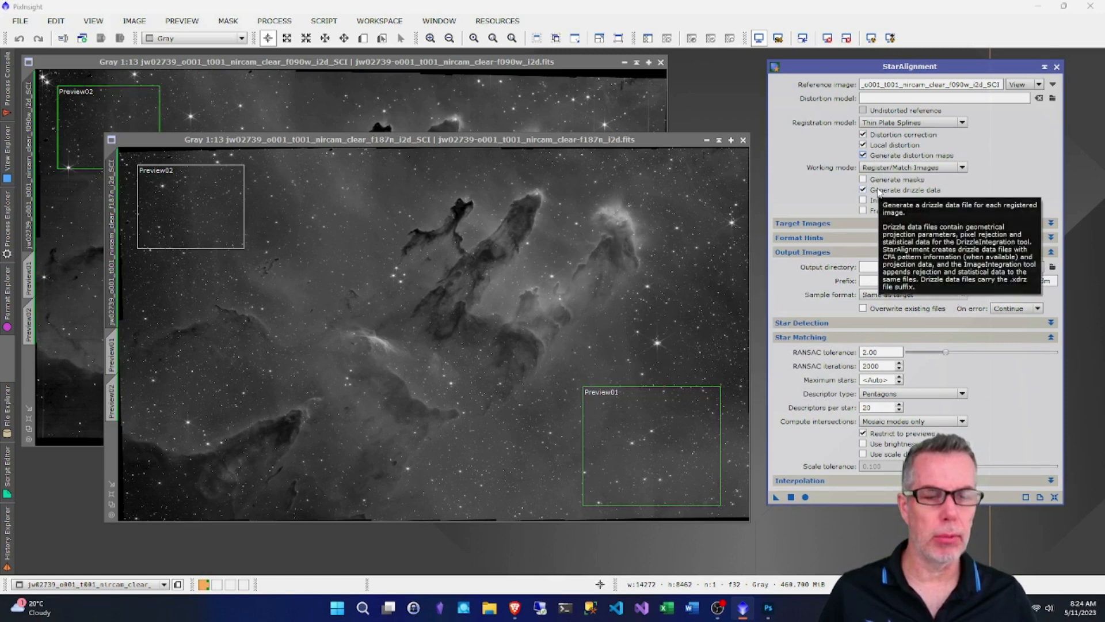
pyautogui.click(879, 194)
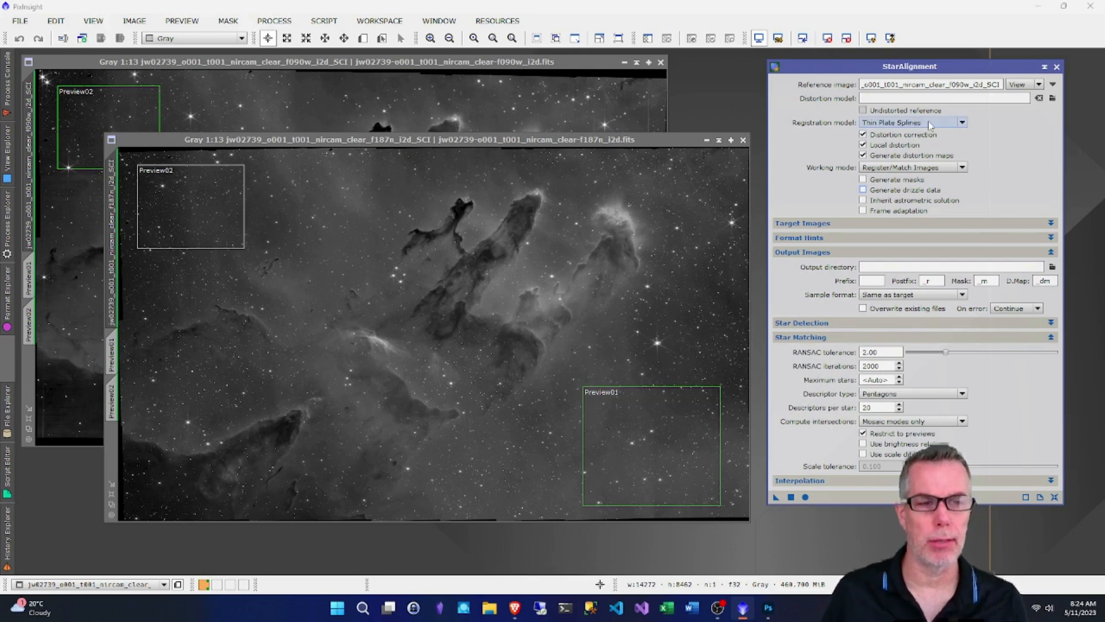
# Apply the StarAlignment process to the f187n image to register it to the reference
pyautogui.moveTo(931, 125)
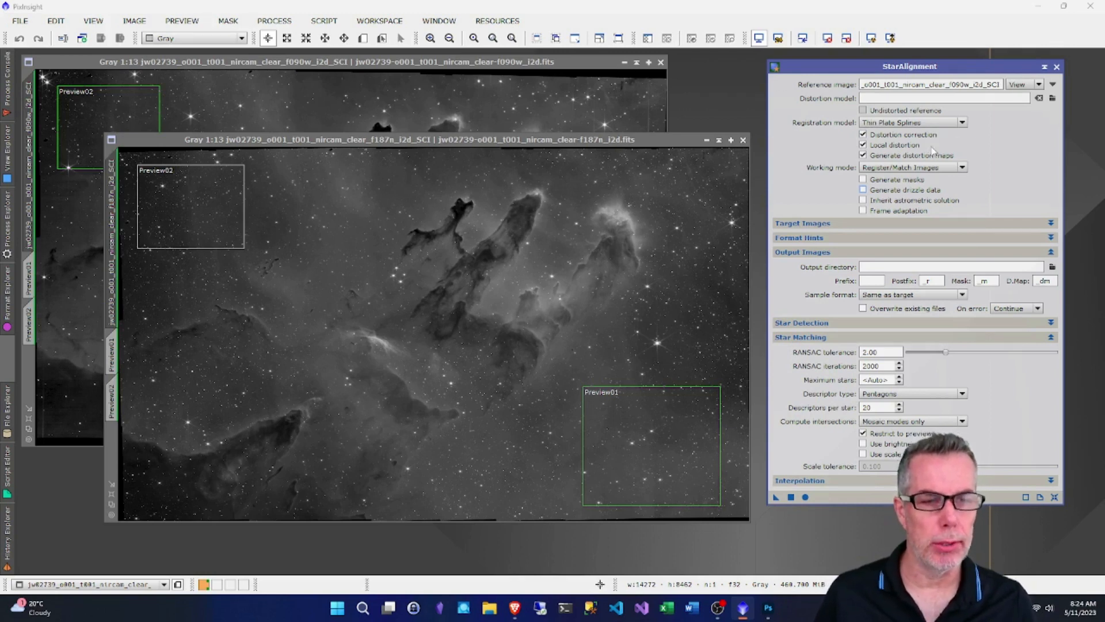
pyautogui.moveTo(948, 159)
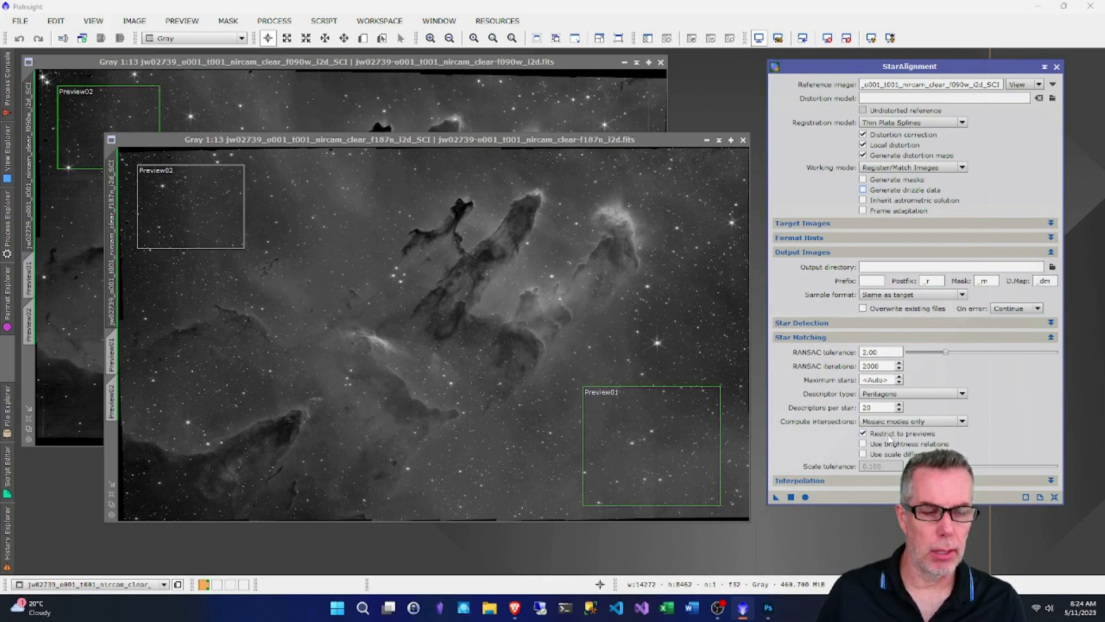
pyautogui.moveTo(891, 439)
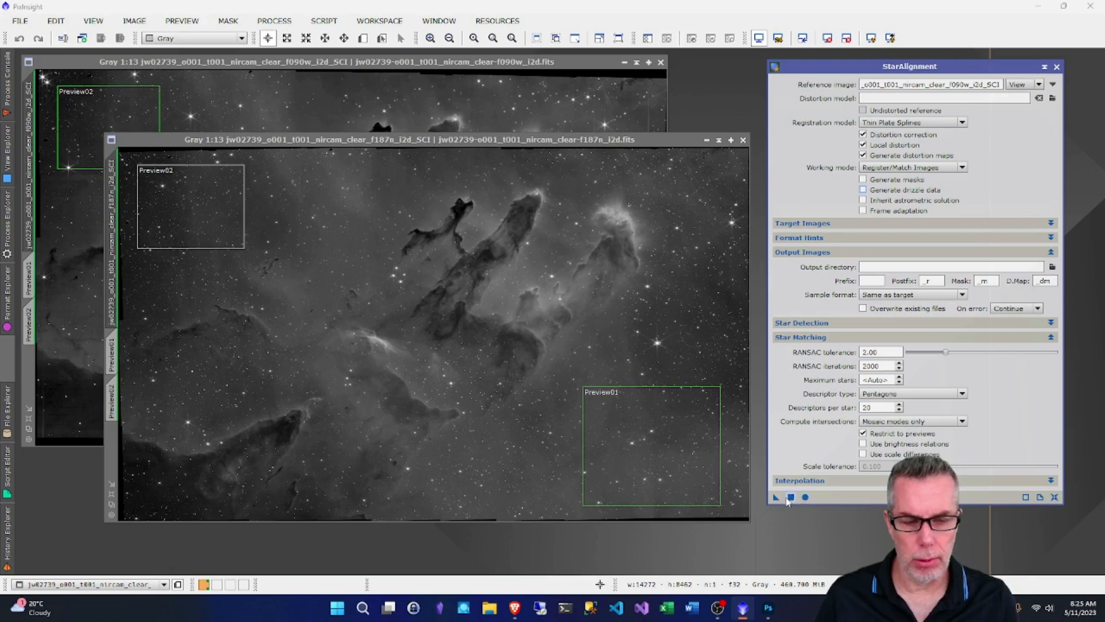
pyautogui.moveTo(777, 499); pyautogui.dragTo(502, 383)
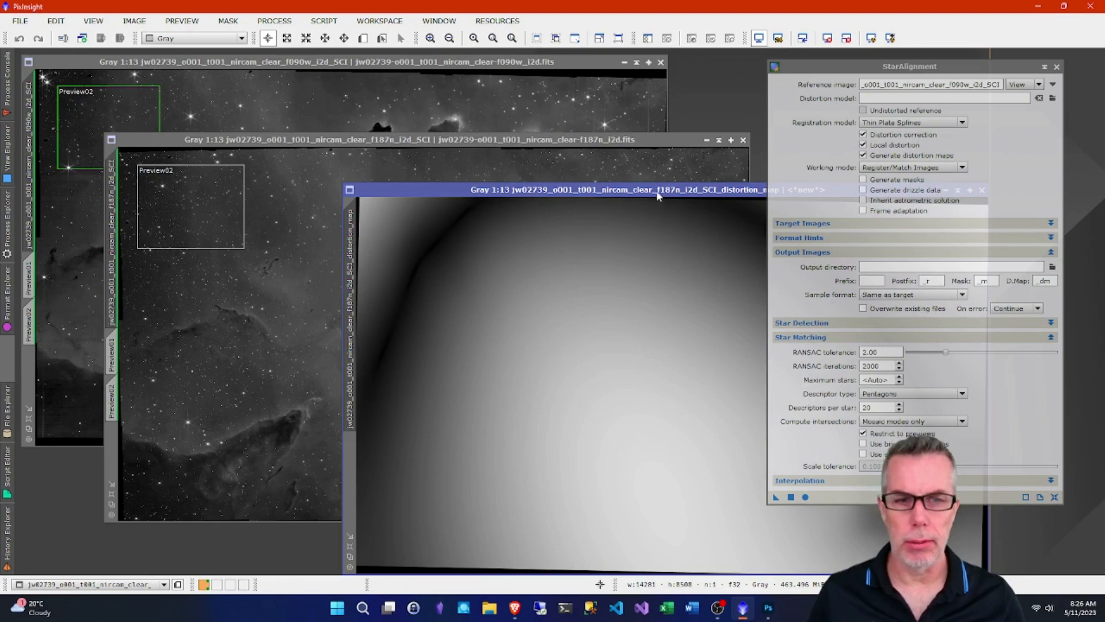
# Bring the f187n distortion map fully into view, then minimize it and park its icon below the image windows
pyautogui.moveTo(653, 189); pyautogui.dragTo(574, 117)
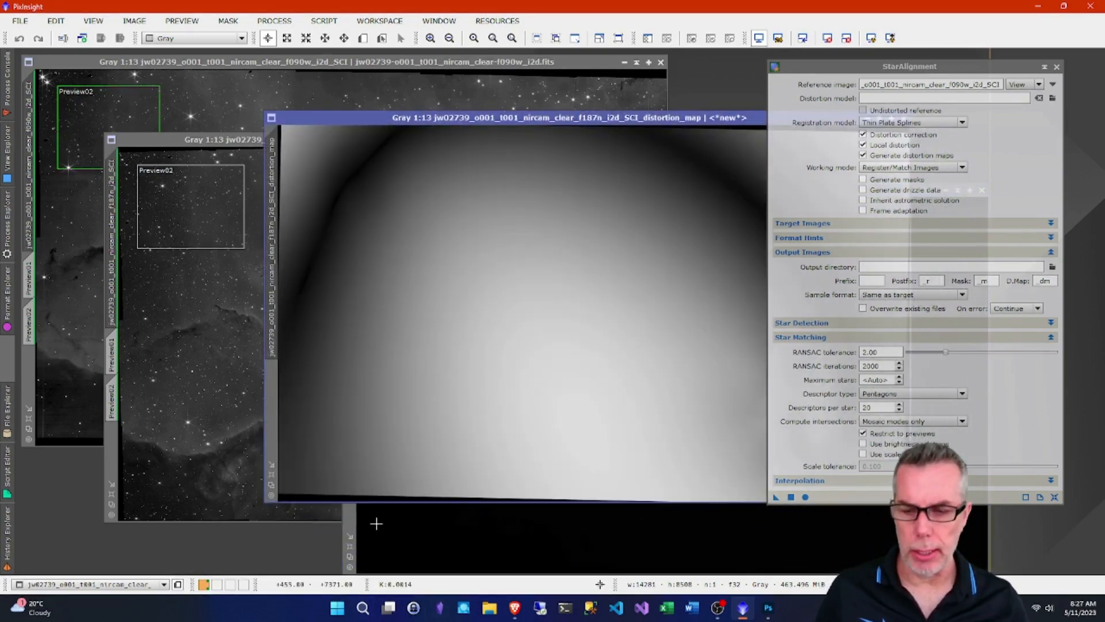
pyautogui.moveTo(596, 121); pyautogui.dragTo(474, 91)
pyautogui.moveTo(654, 94); pyautogui.dragTo(581, 89)
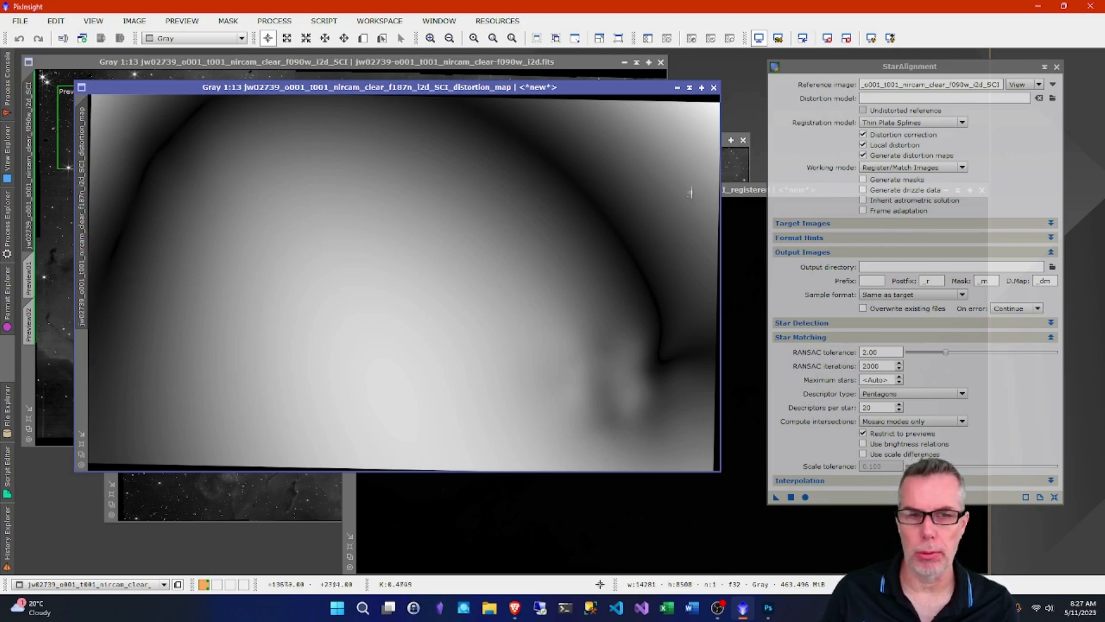
pyautogui.click(677, 88)
pyautogui.moveTo(509, 294); pyautogui.dragTo(164, 558)
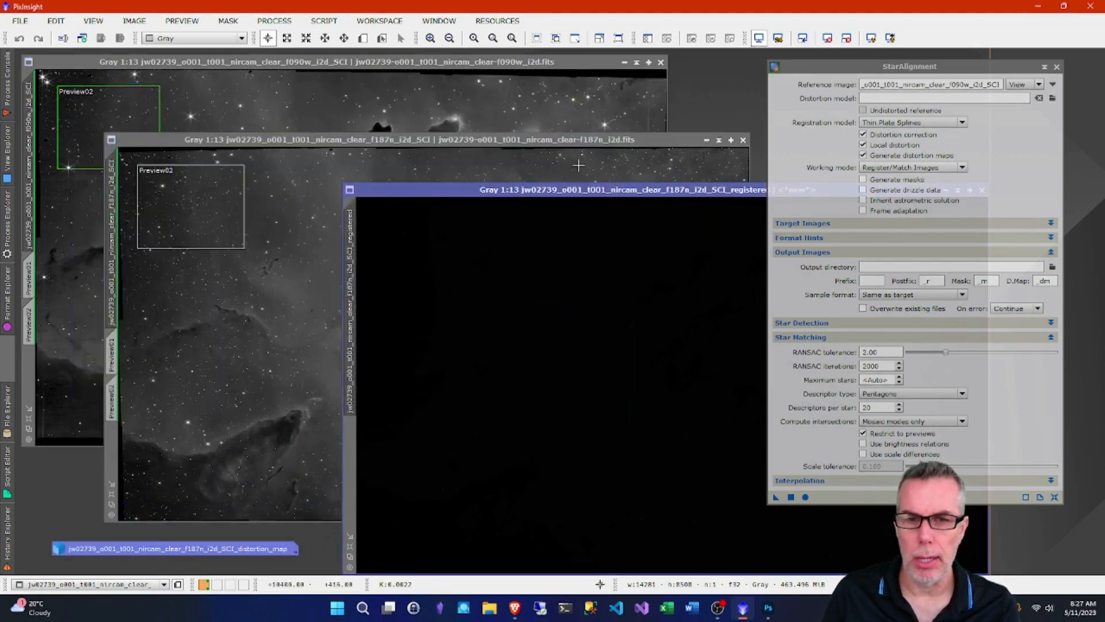
# Close StarAlignment and reposition the registered f187n image window in the freed workspace area
pyautogui.moveTo(571, 194); pyautogui.dragTo(474, 113)
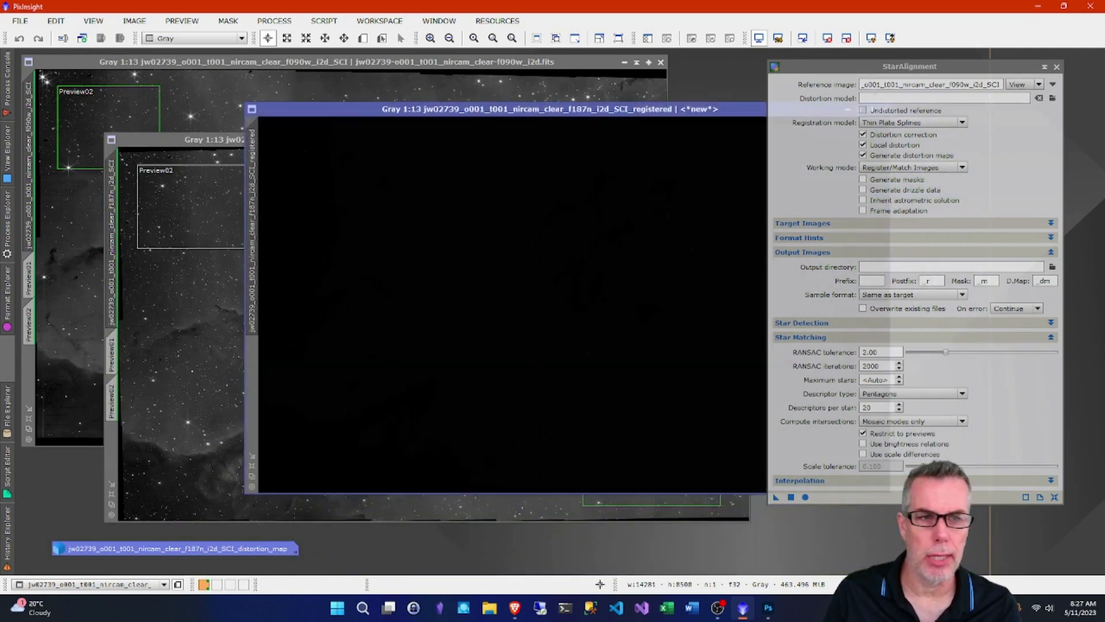
pyautogui.click(1057, 67)
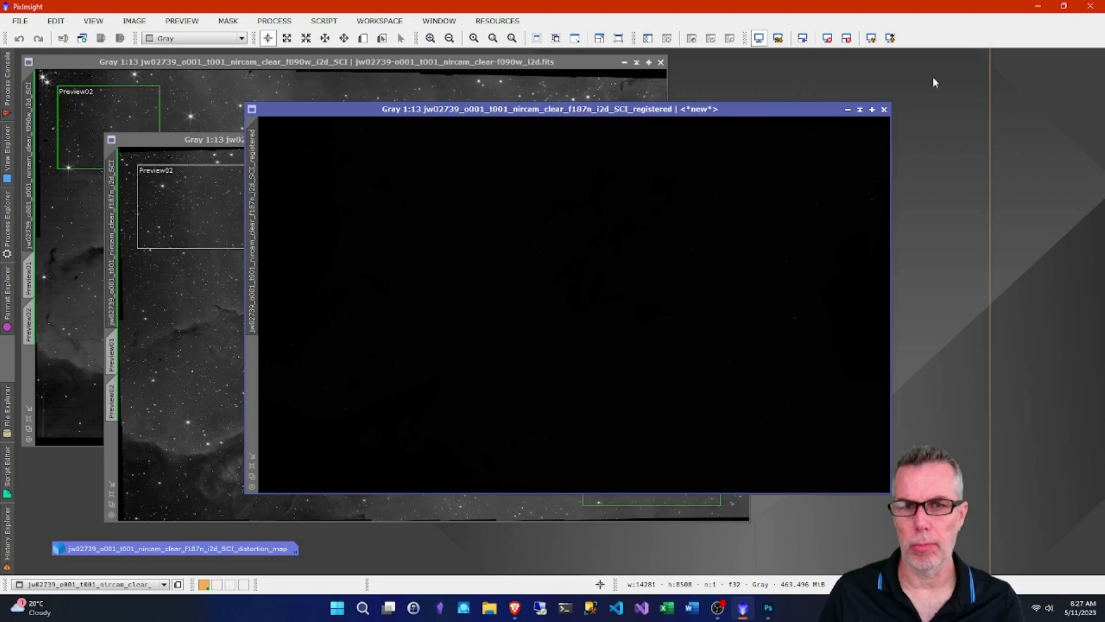
pyautogui.moveTo(773, 110); pyautogui.dragTo(842, 107)
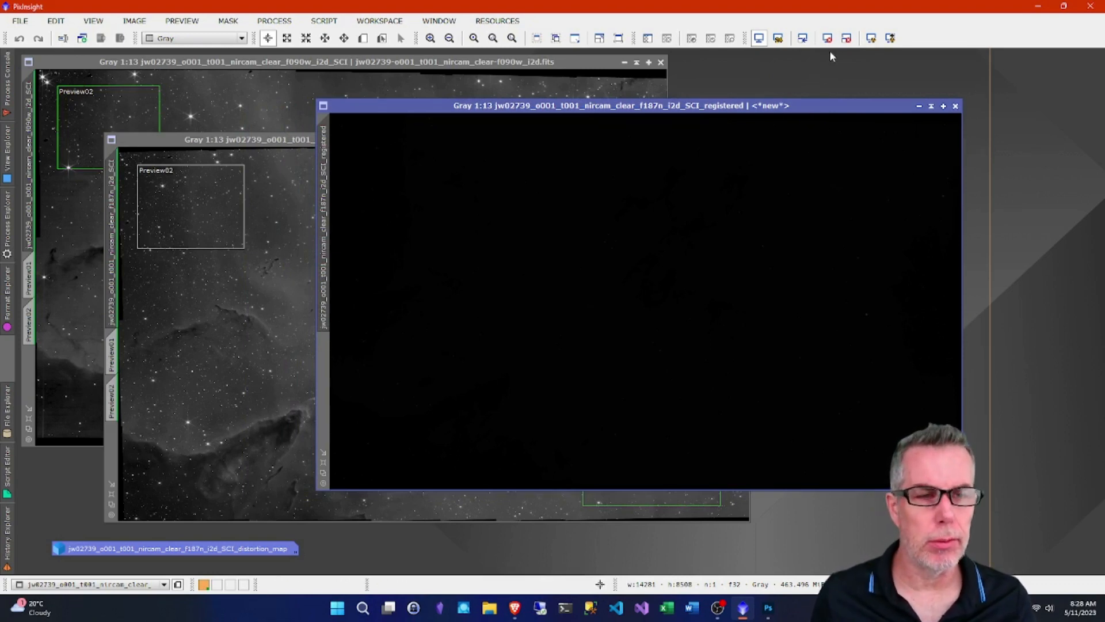
# Auto-stretch the display of the registered f187n image, minimize the original f187n window and shift the registered one over
pyautogui.click(871, 38)
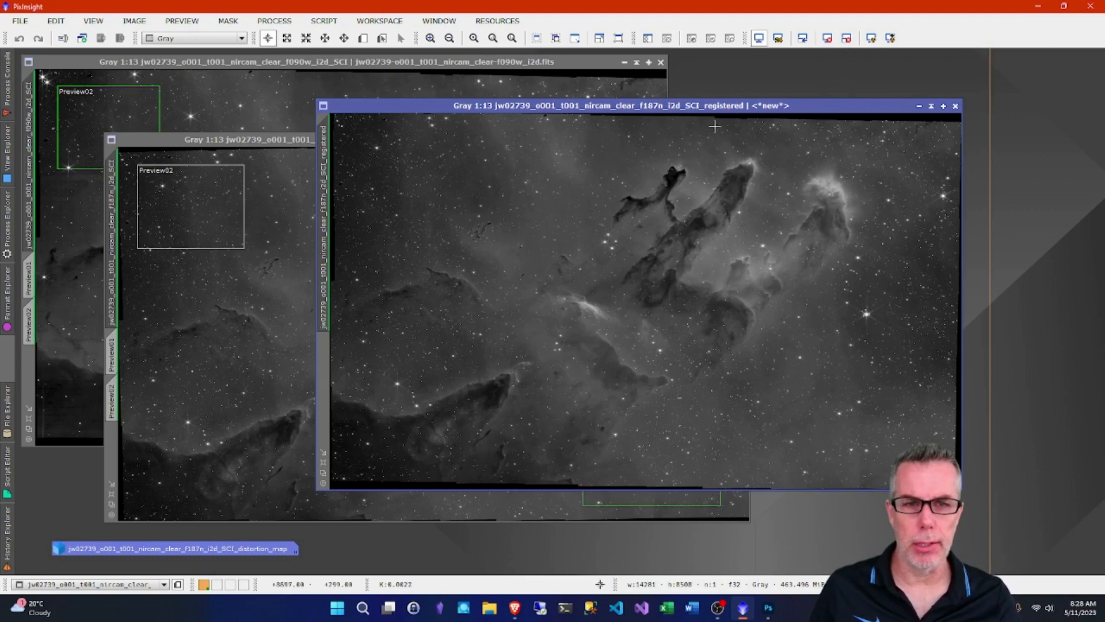
pyautogui.click(266, 139)
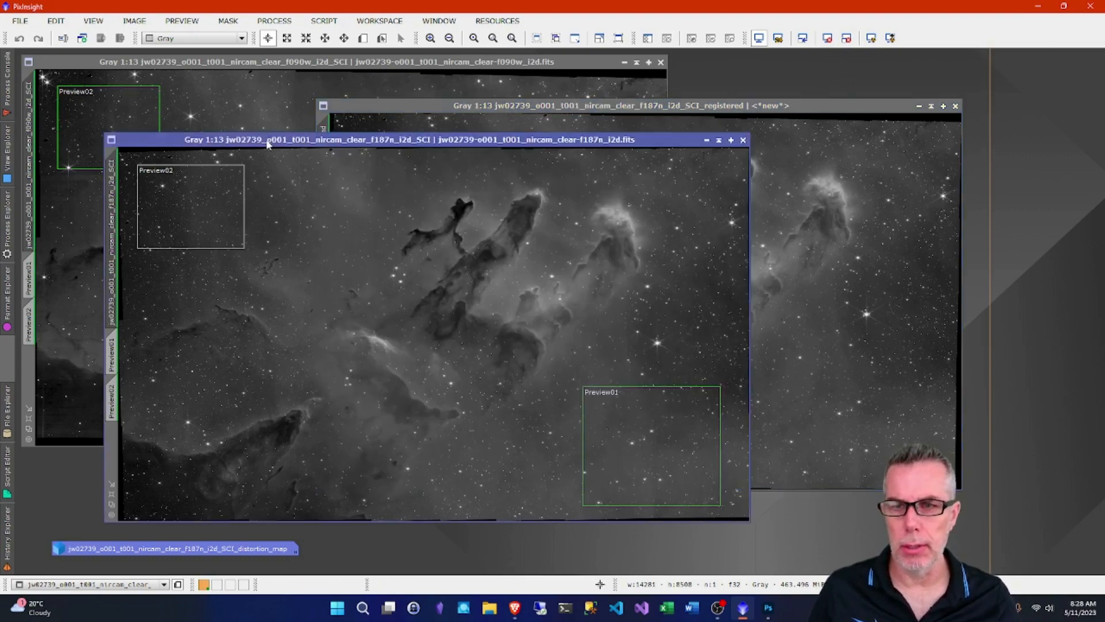
pyautogui.click(706, 140)
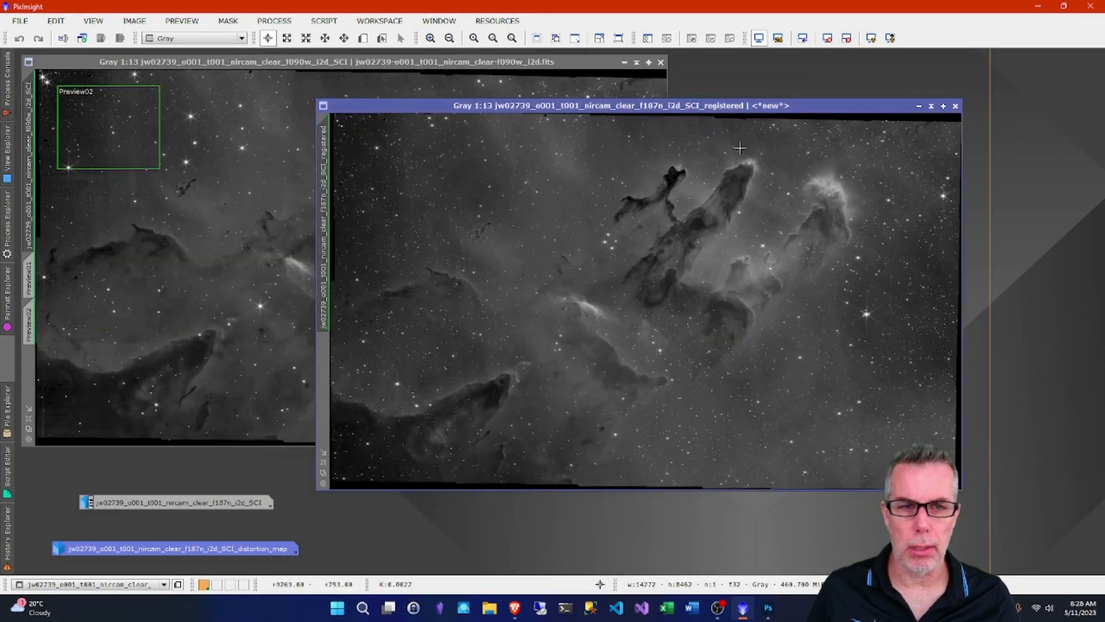
pyautogui.moveTo(841, 104); pyautogui.dragTo(773, 108)
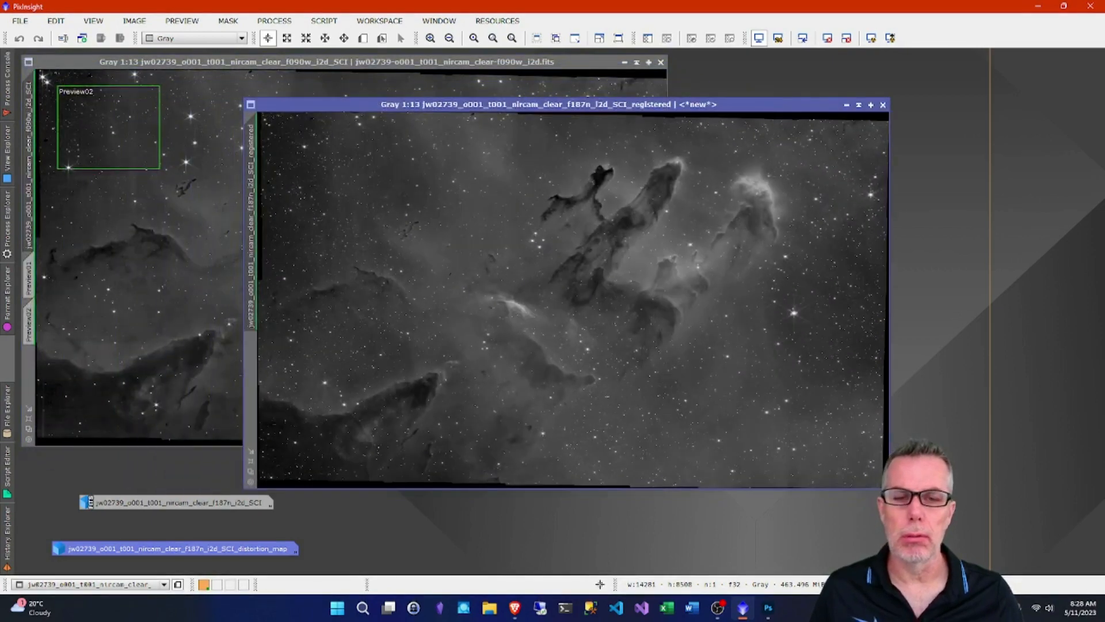
# Remove the display stretch from the registered f187n image, reposition its window and open HistogramTransformation with default settings
pyautogui.click(847, 42)
pyautogui.moveTo(800, 105); pyautogui.dragTo(630, 98)
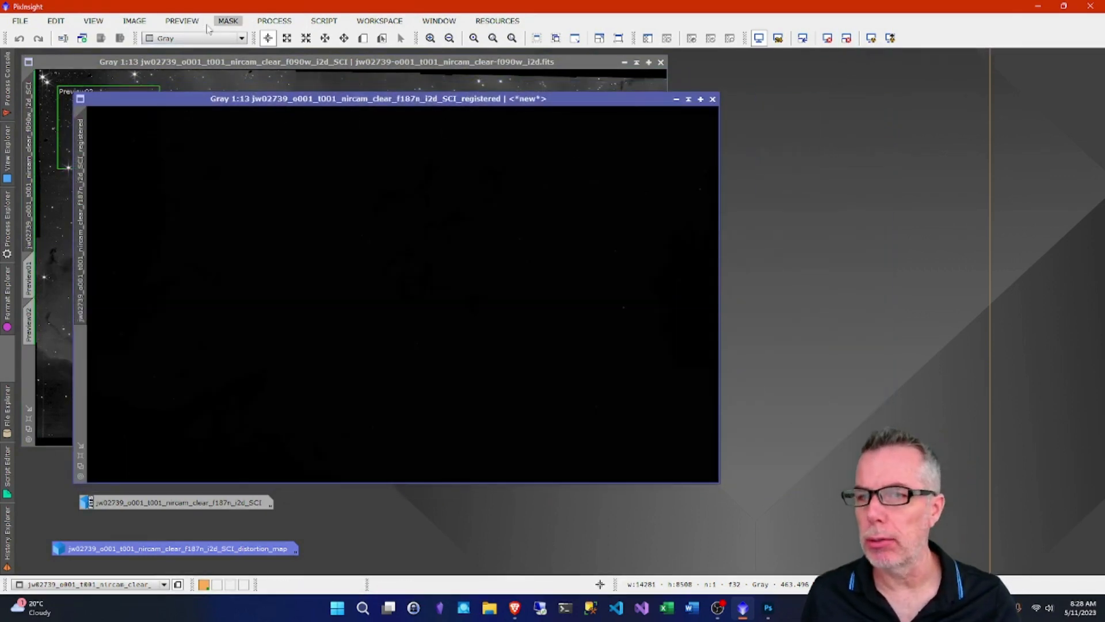
pyautogui.click(274, 21)
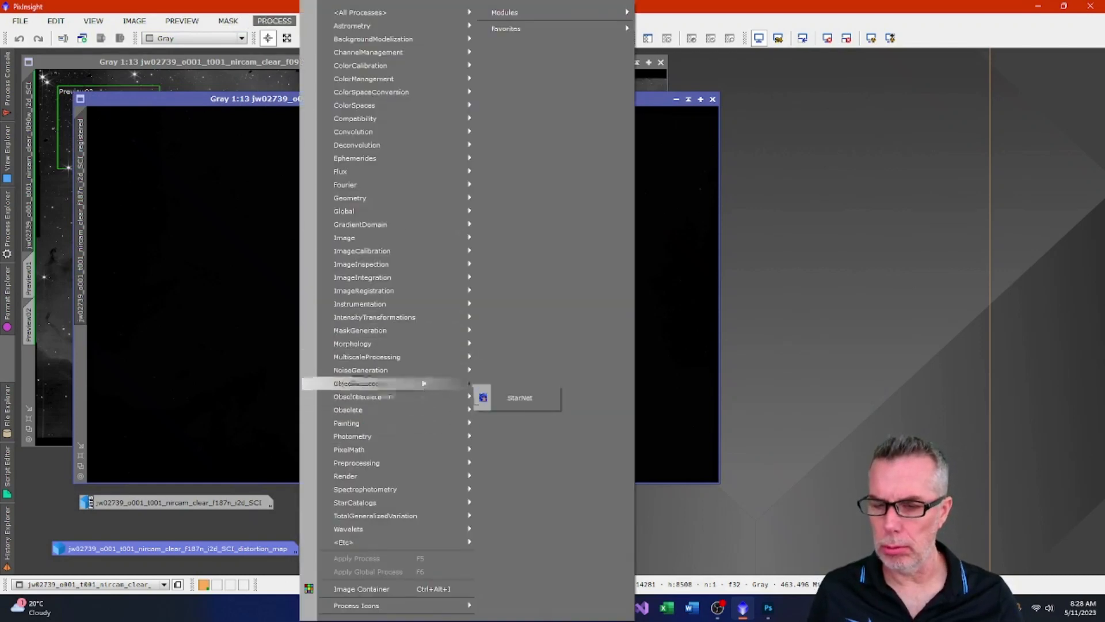
pyautogui.moveTo(424, 321)
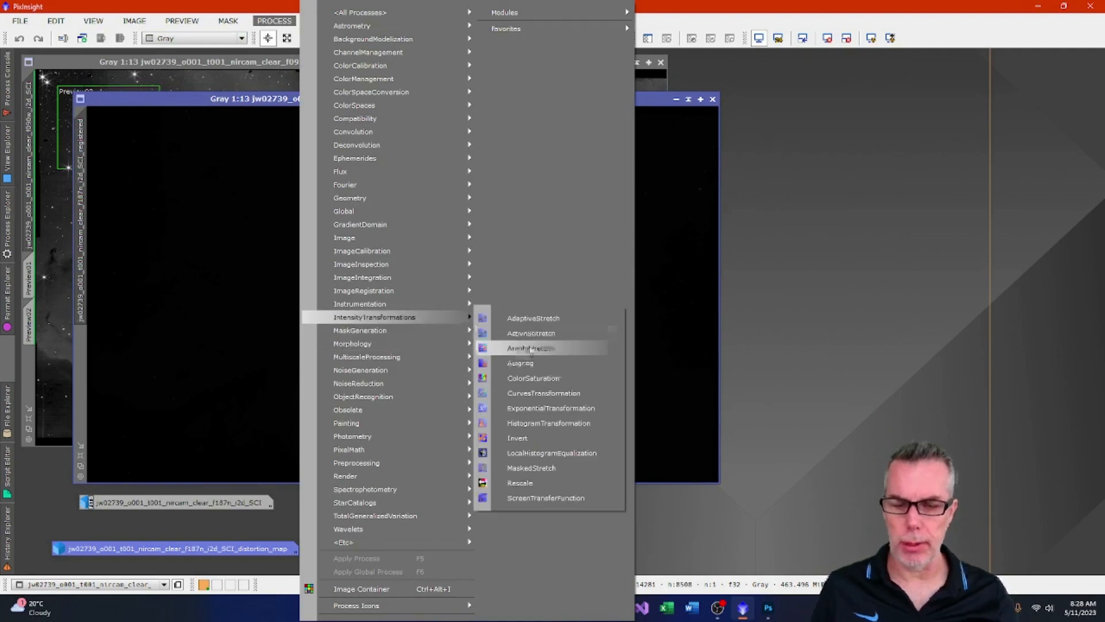
pyautogui.click(549, 423)
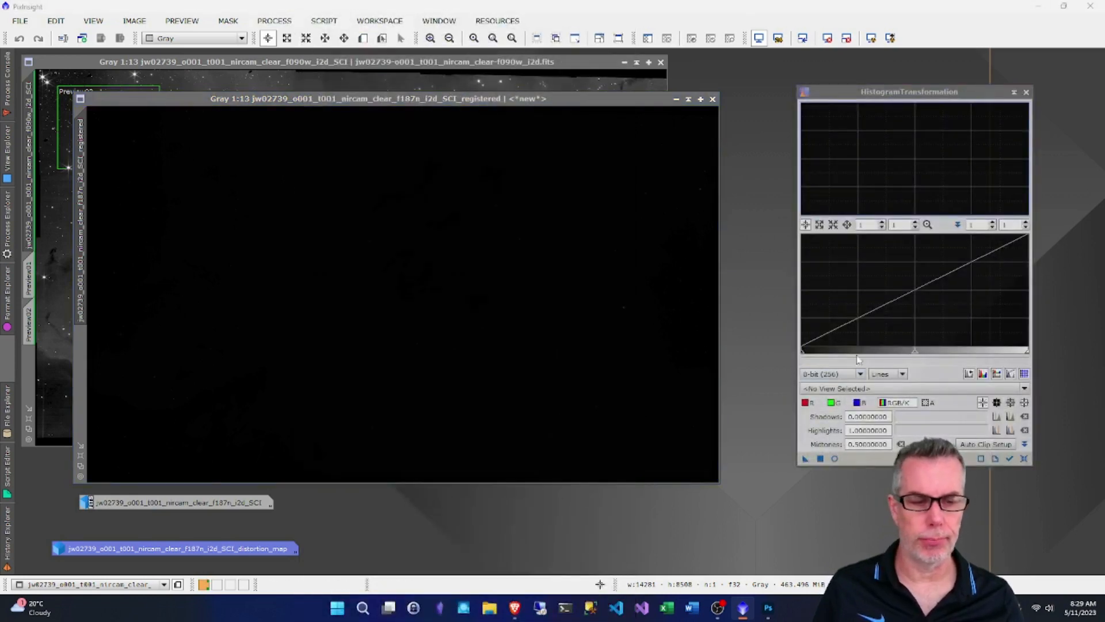
pyautogui.click(1024, 460)
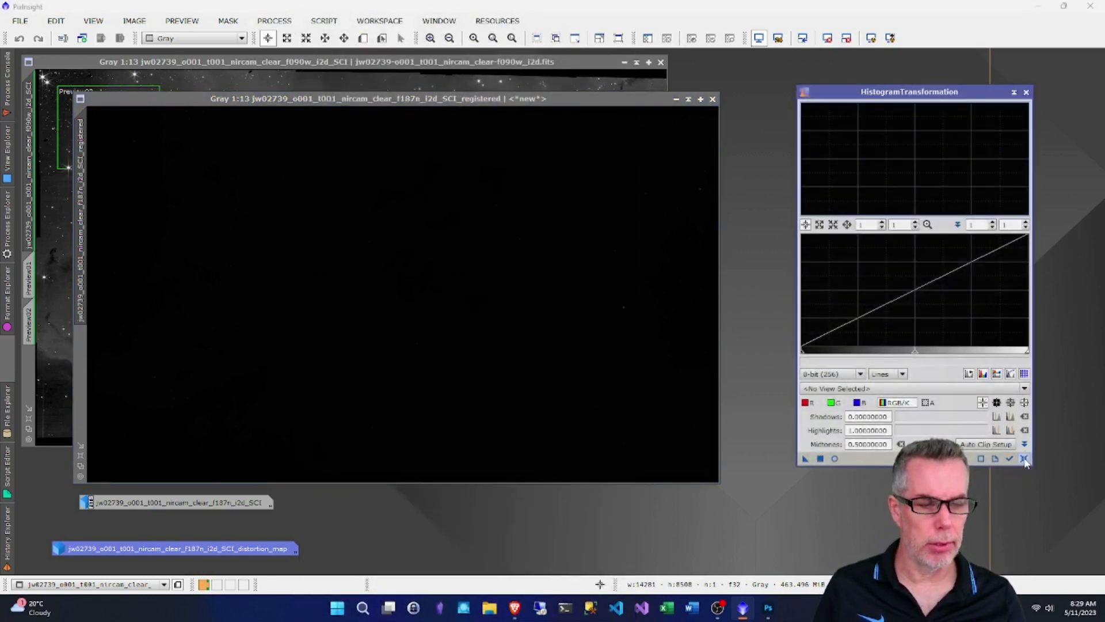
# Load the registered f187n view into HistogramTransformation, enable view tracking and start the real-time preview
pyautogui.click(927, 389)
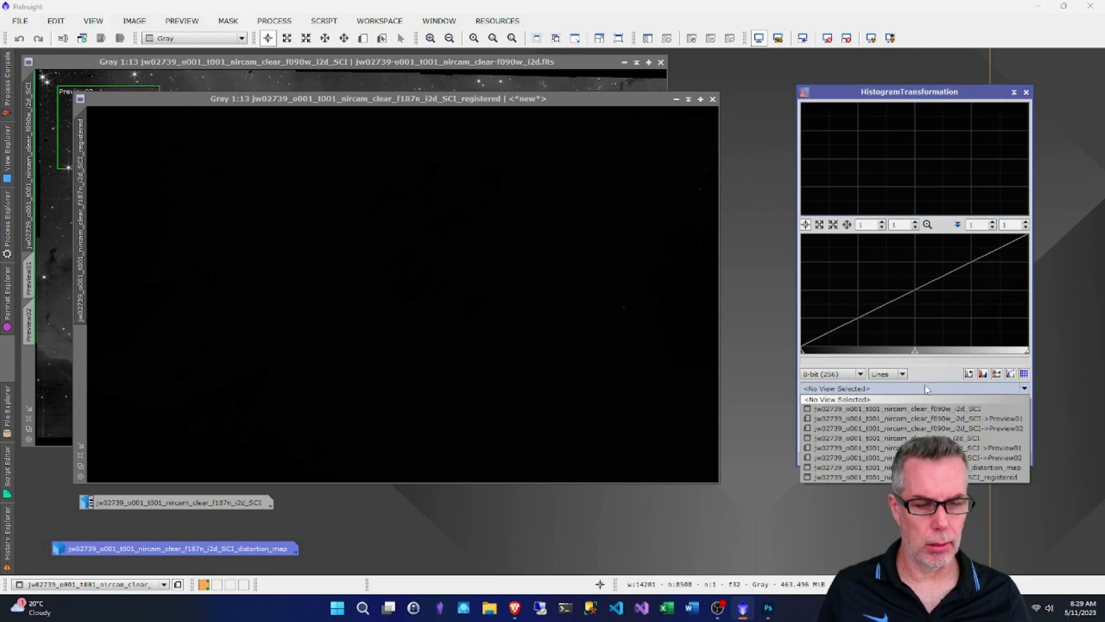
pyautogui.click(944, 477)
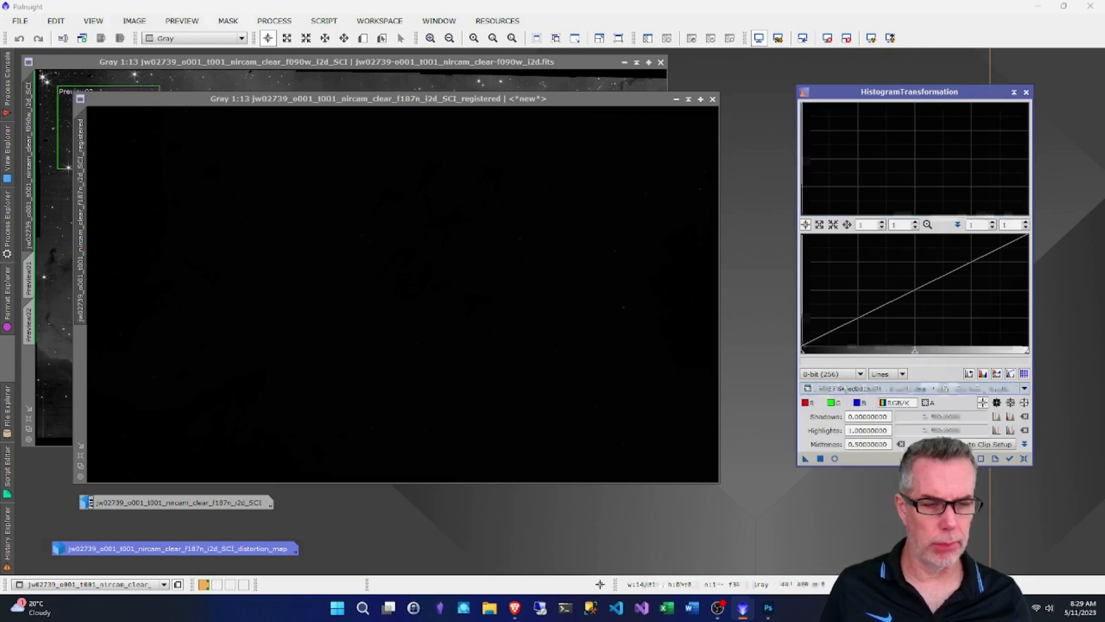
pyautogui.click(1011, 459)
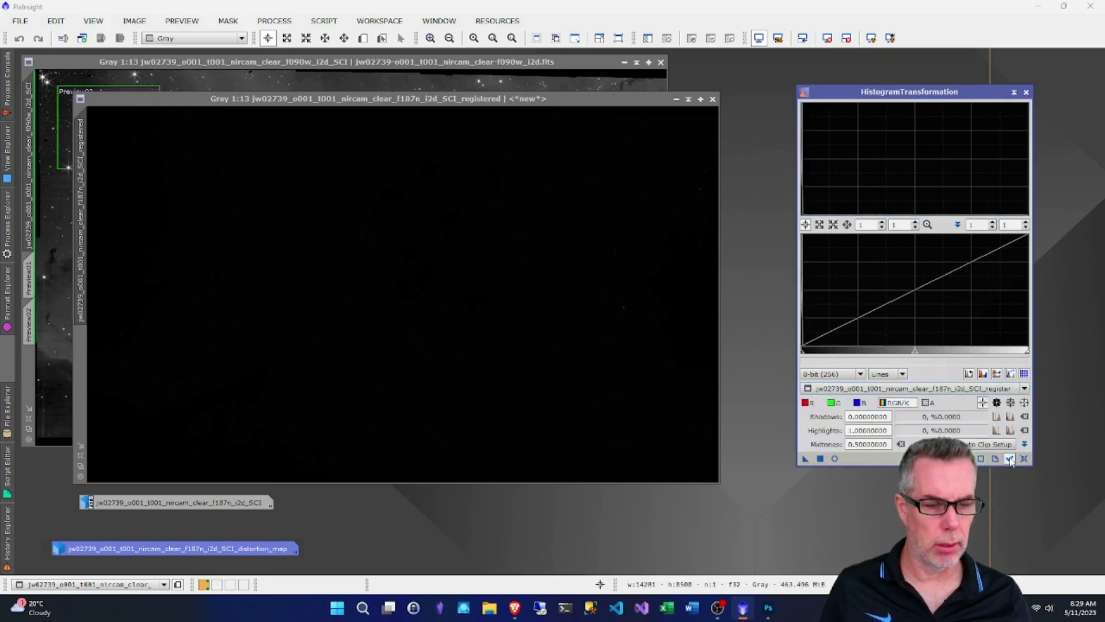
pyautogui.click(835, 458)
# Stretch the registered f187n image with midtones at about 0.035, apply it and reset the HistogramTransformation parameters
pyautogui.moveTo(915, 350); pyautogui.dragTo(808, 355)
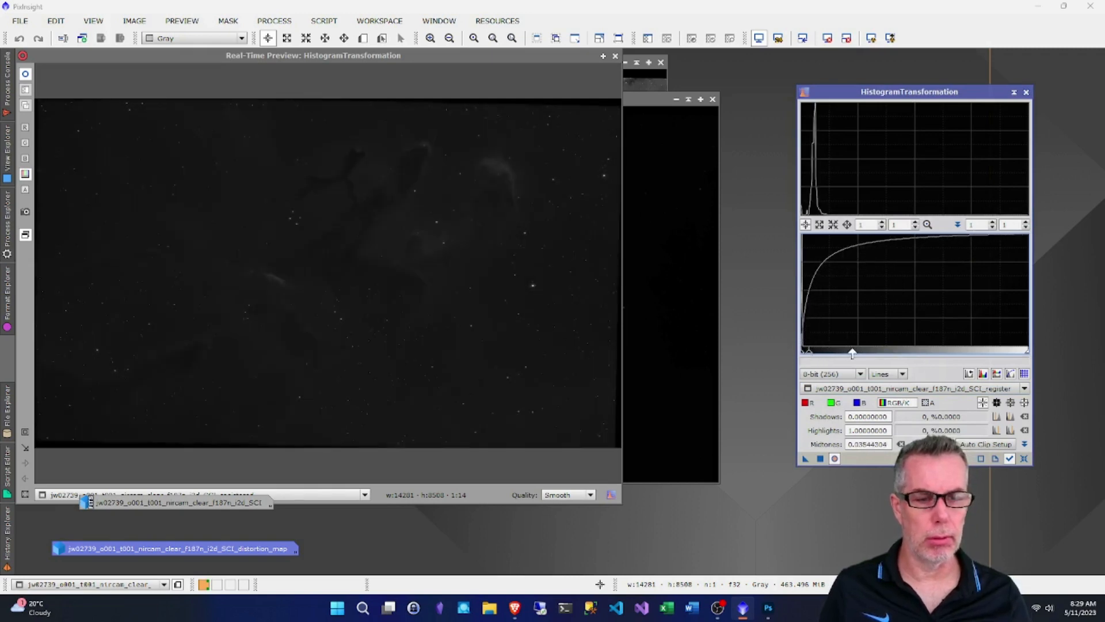
pyautogui.moveTo(803, 458); pyautogui.dragTo(662, 405)
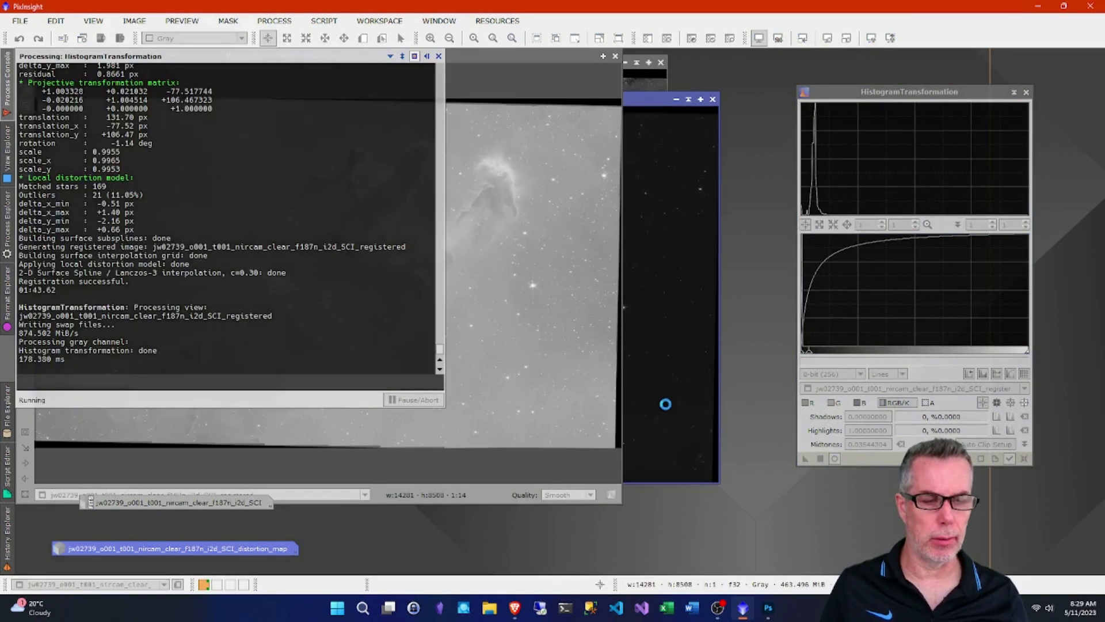
pyautogui.click(1024, 459)
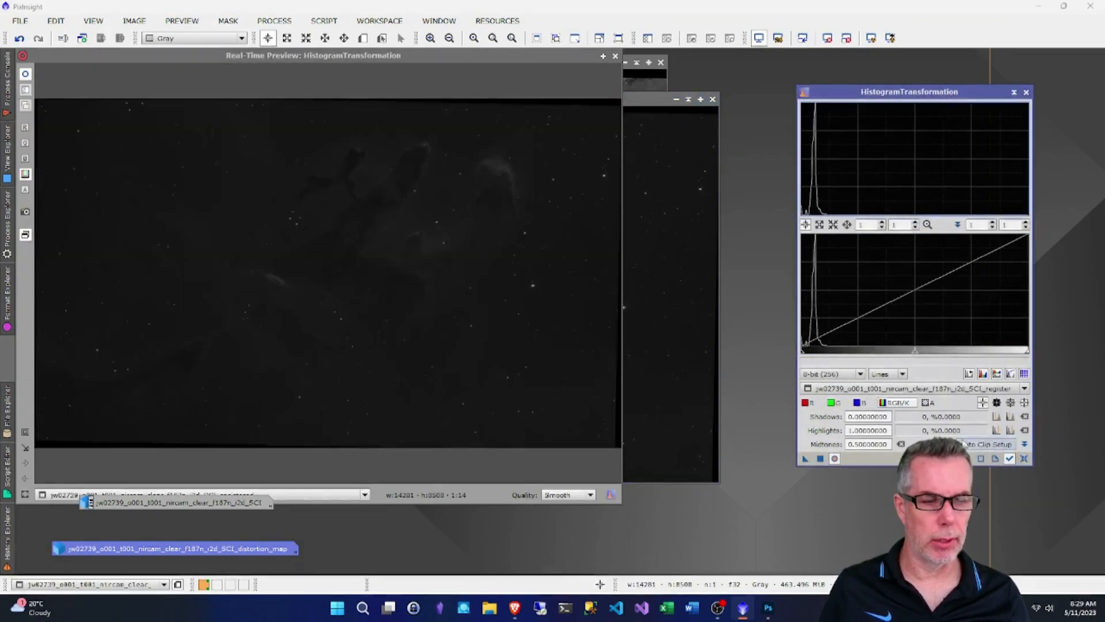
# Apply a second histogram stretch to the registered f187n image with shadows at about 0.020 and midtones at about 0.173
pyautogui.moveTo(916, 356); pyautogui.dragTo(847, 363)
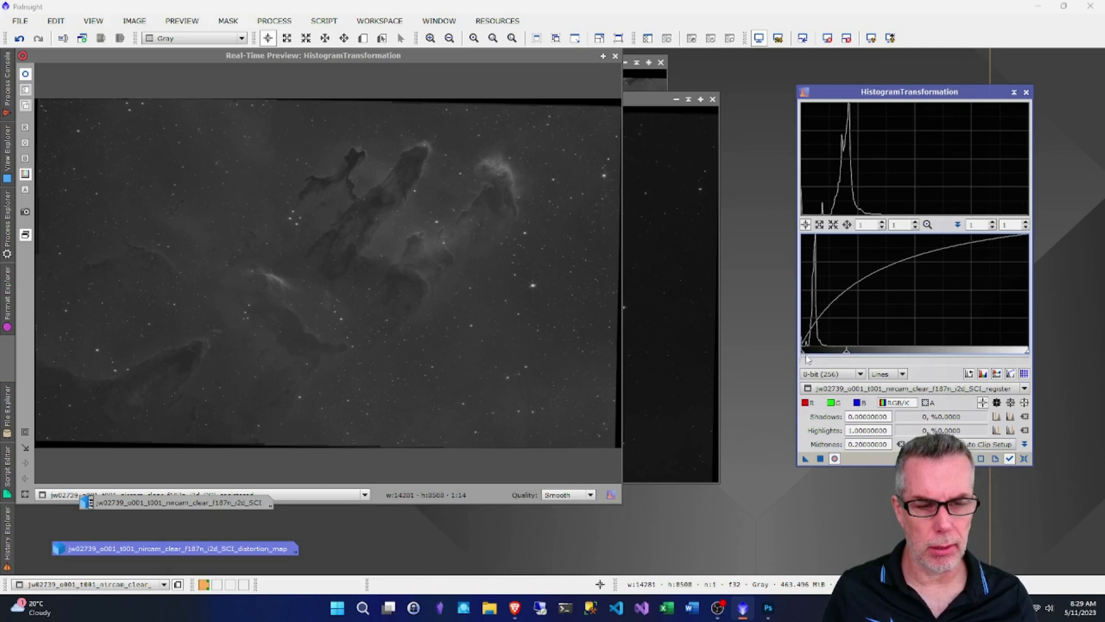
pyautogui.moveTo(803, 357); pyautogui.dragTo(806, 359)
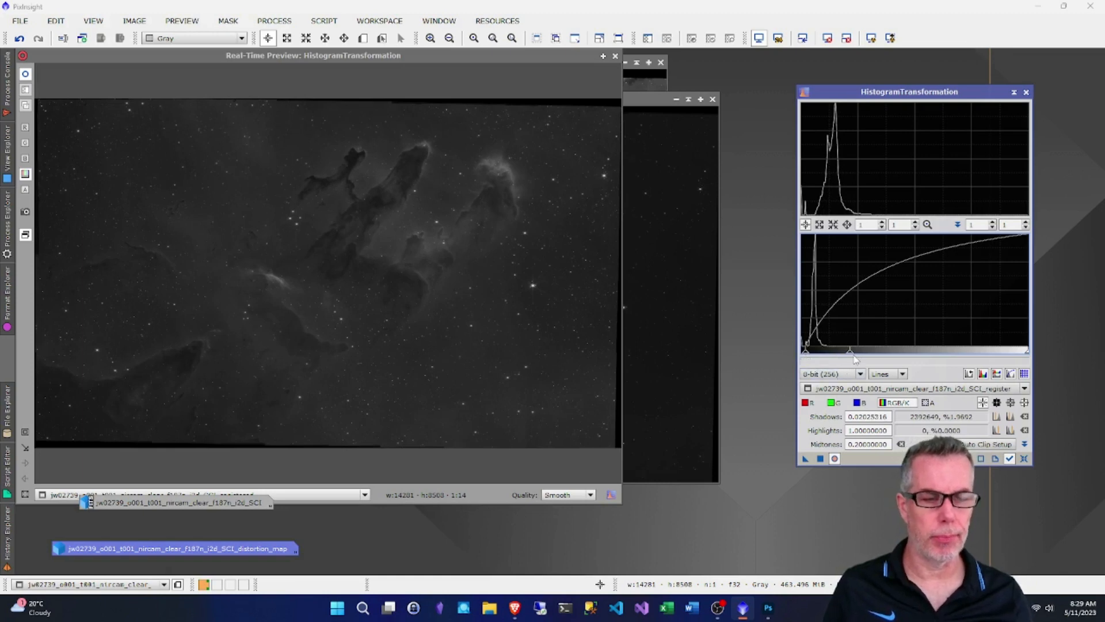
pyautogui.moveTo(851, 356); pyautogui.dragTo(844, 357)
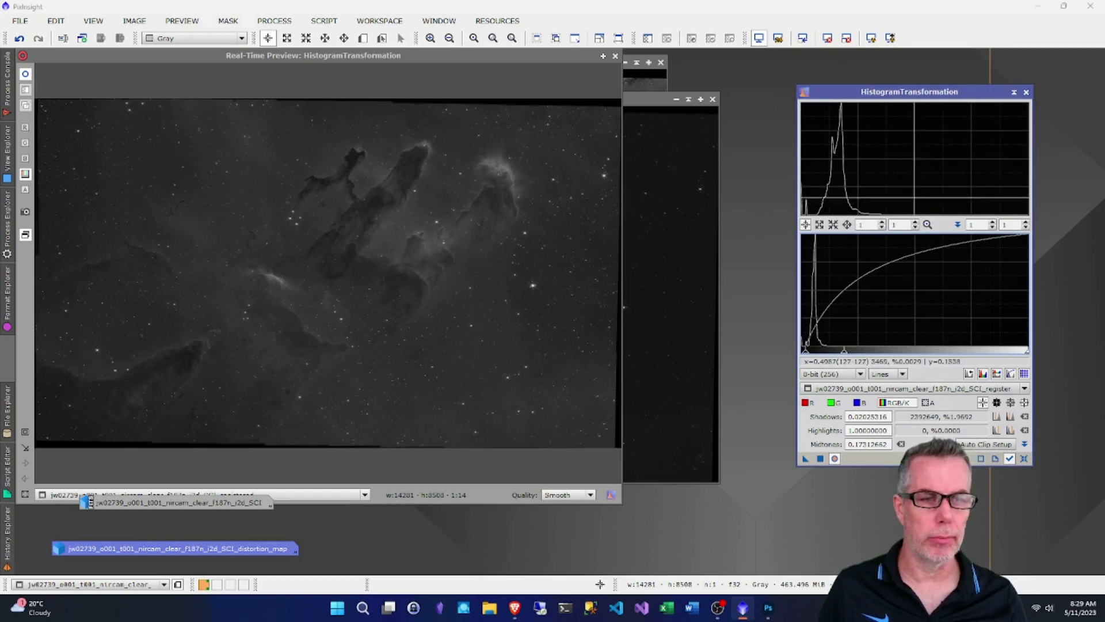
pyautogui.moveTo(805, 463); pyautogui.dragTo(685, 389)
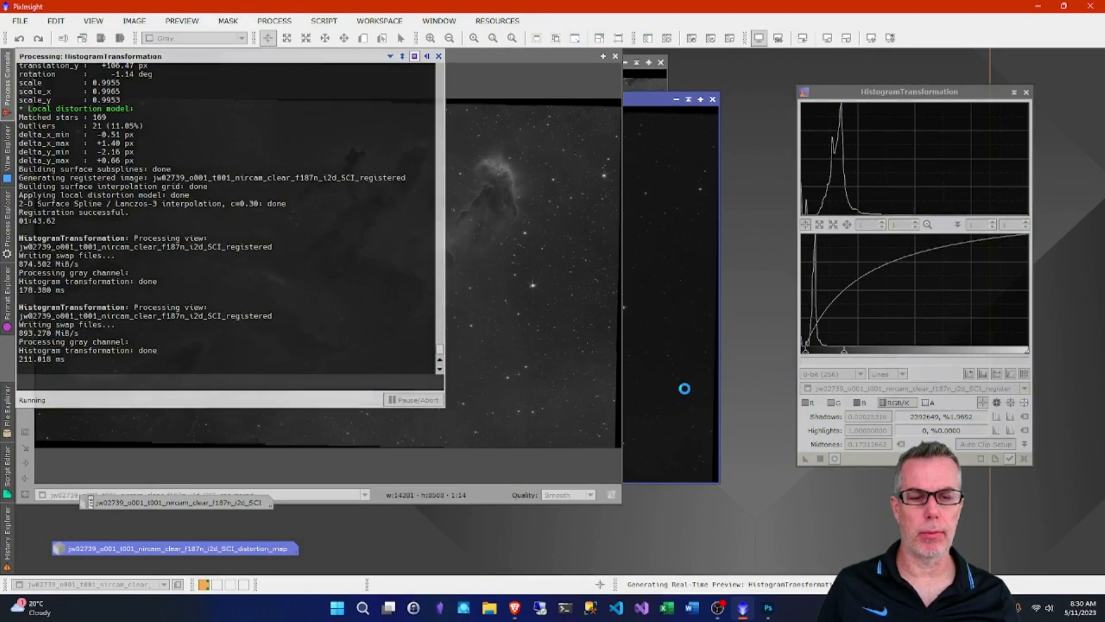
# Close the real-time preview, then reset and close HistogramTransformation
pyautogui.click(616, 56)
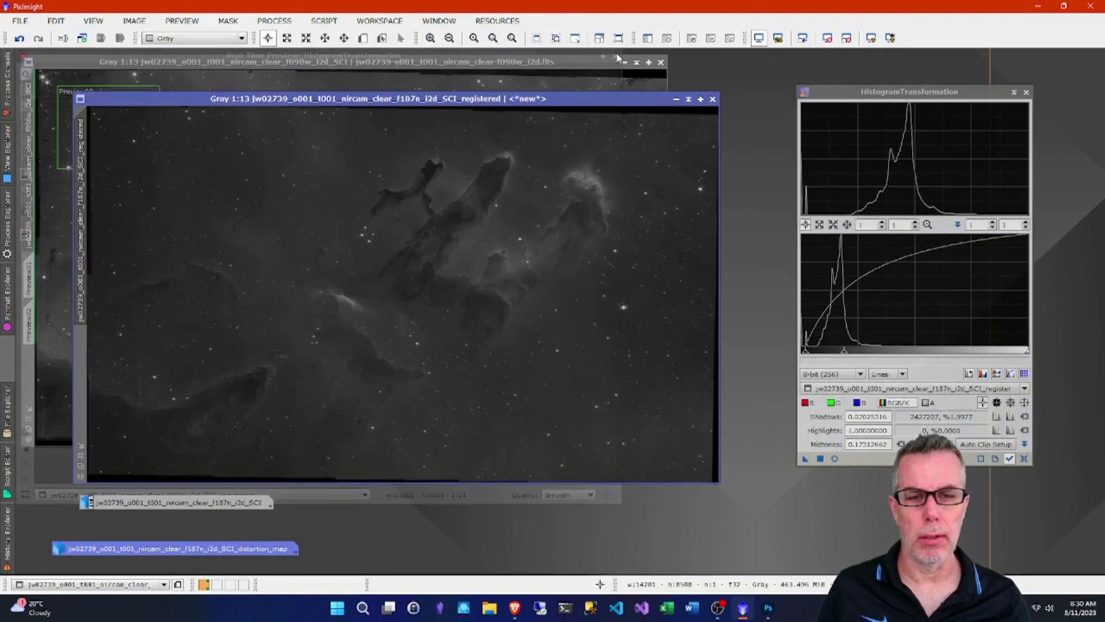
pyautogui.click(1024, 459)
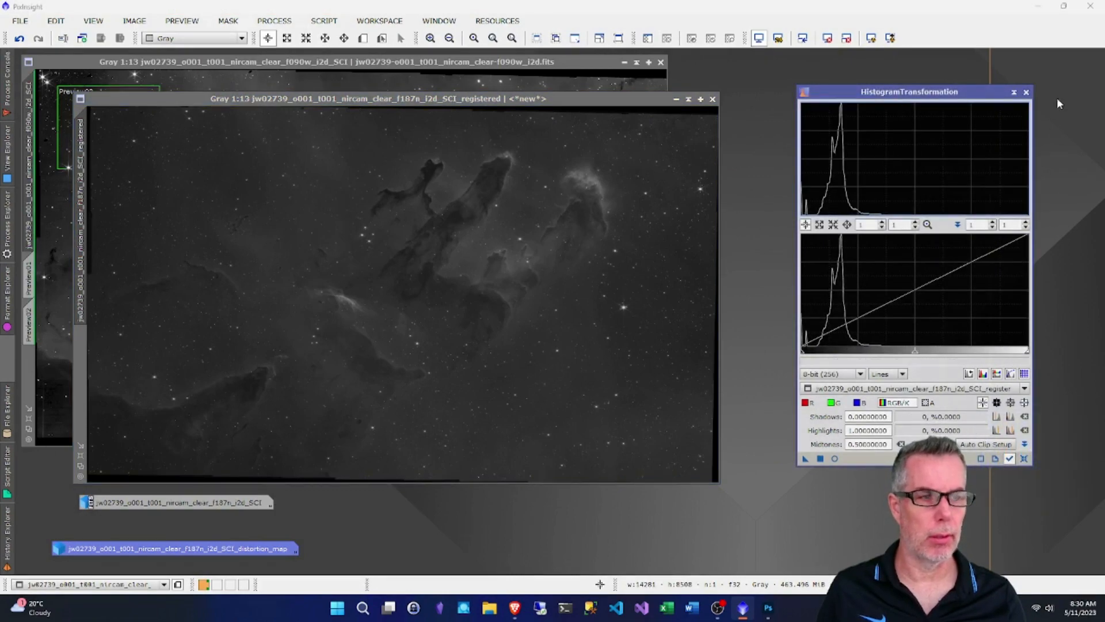
pyautogui.click(1026, 92)
# Move the original f187n icon aside, overlay the registered image window on the f090w reference, then pull it back off
pyautogui.moveTo(604, 98); pyautogui.dragTo(770, 120)
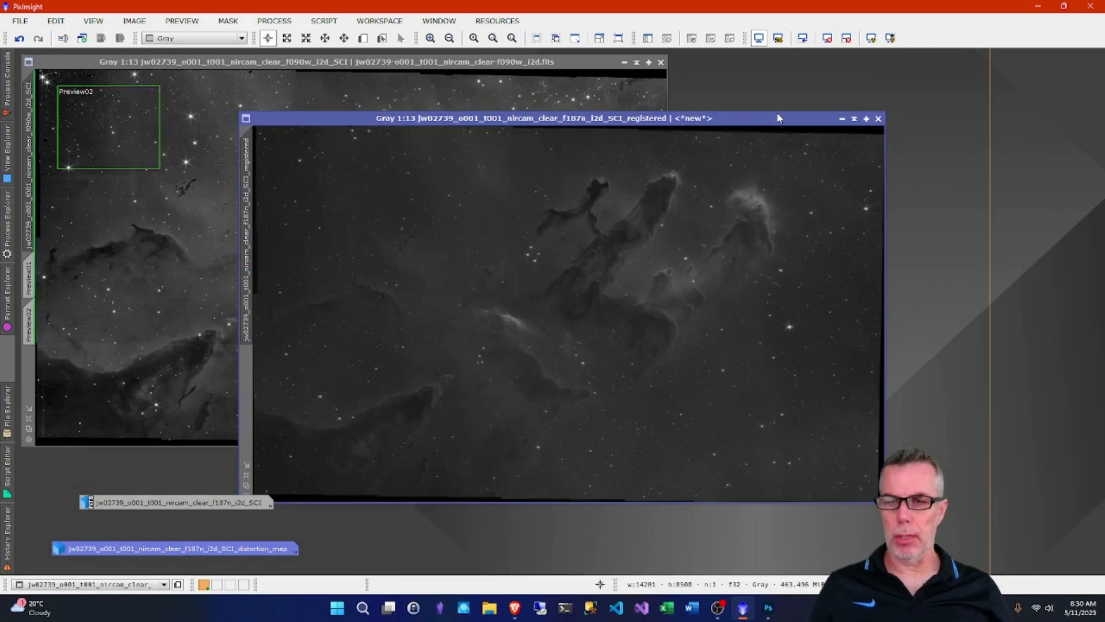
pyautogui.moveTo(171, 503); pyautogui.dragTo(149, 512)
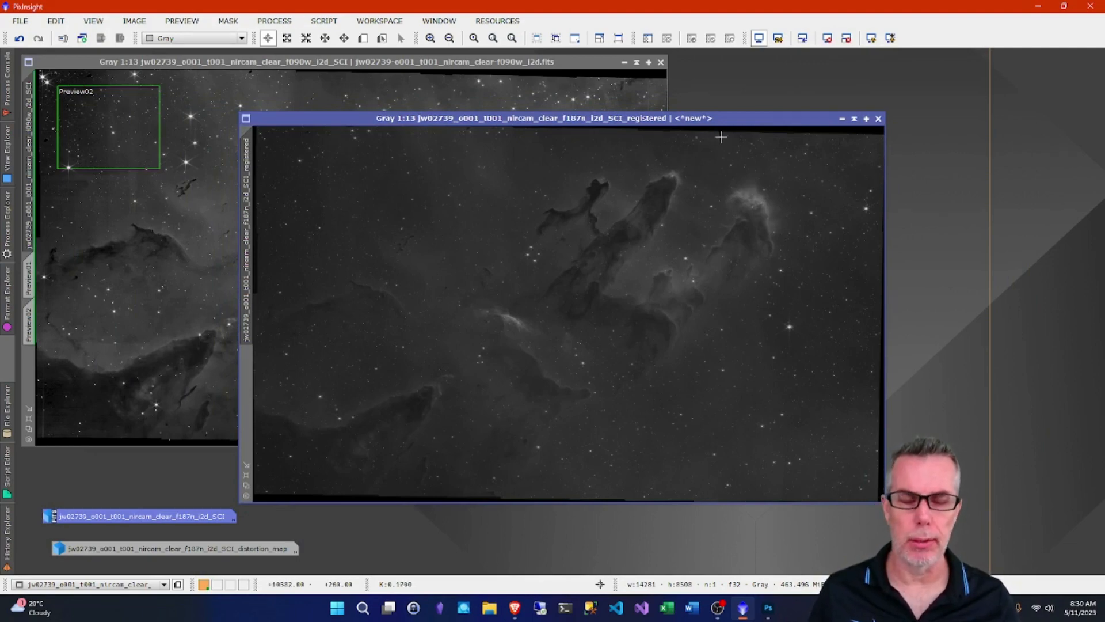
pyautogui.moveTo(742, 120); pyautogui.dragTo(524, 65)
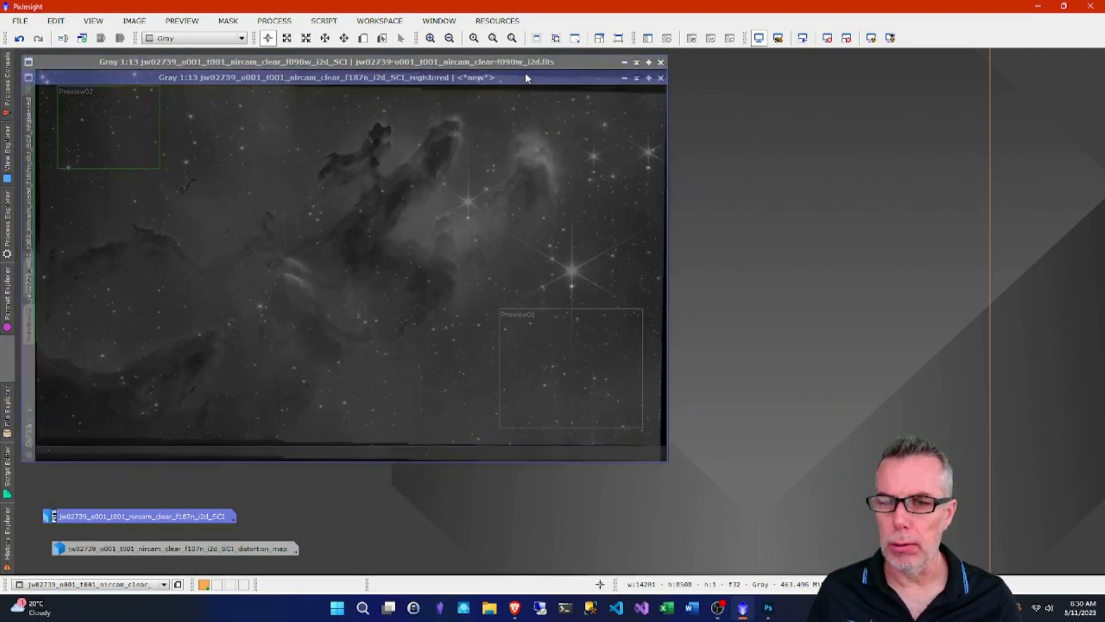
pyautogui.moveTo(521, 60); pyautogui.dragTo(712, 113)
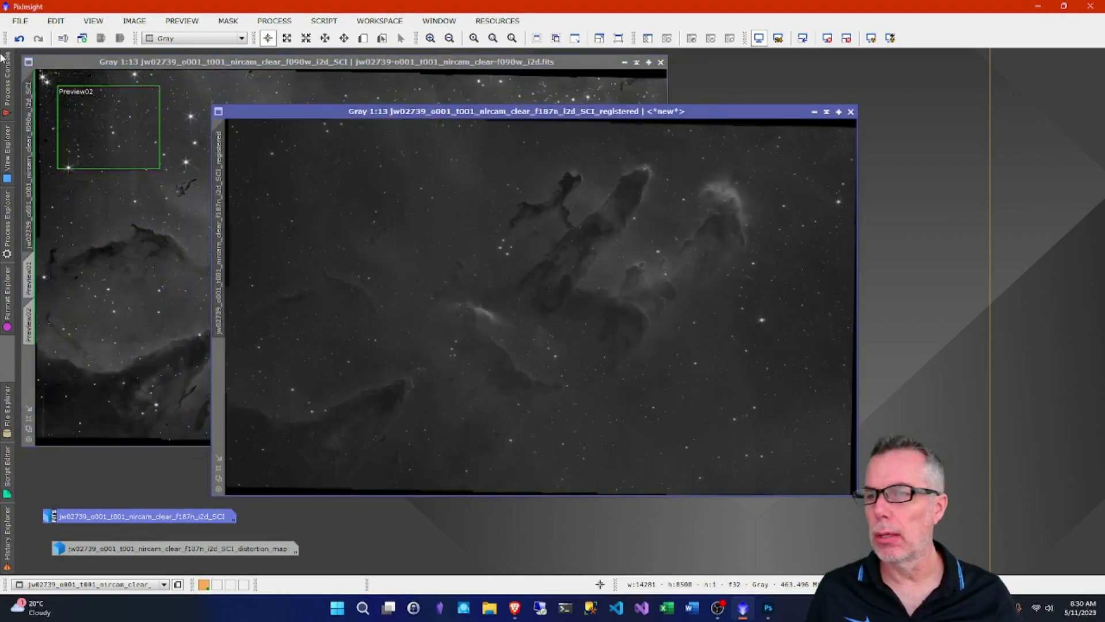
# Save the registered image as jw02739_o001_t001_nircam_clear_f187n_i2d_SCI_registered6.tif in the v2 folder, accepting the 16-bit unsigned integer TIFF options
pyautogui.click(20, 22)
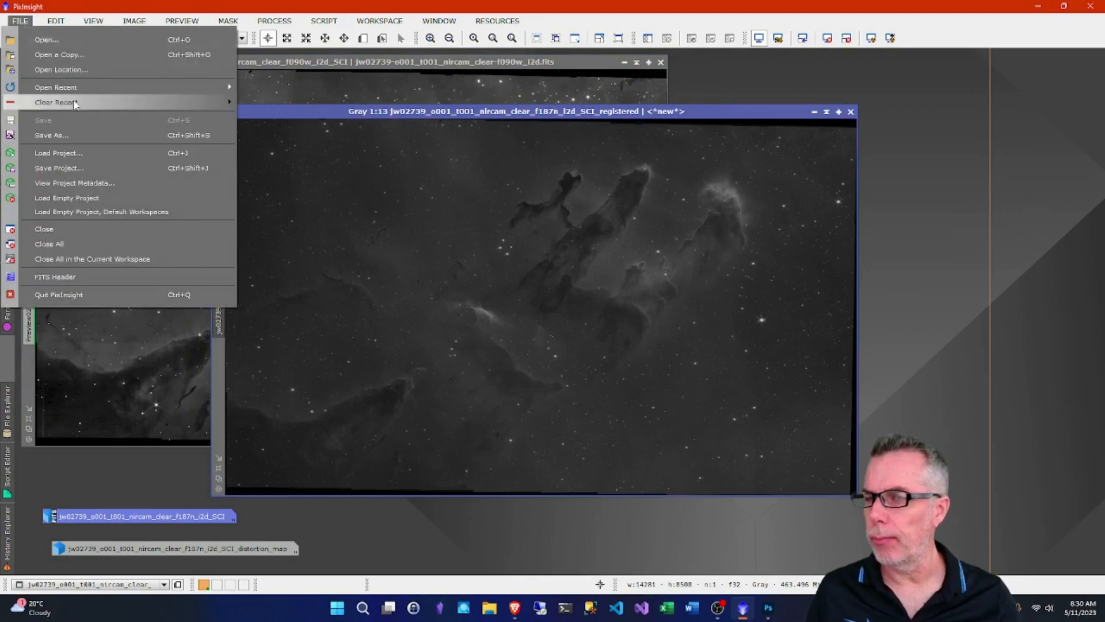
pyautogui.click(79, 137)
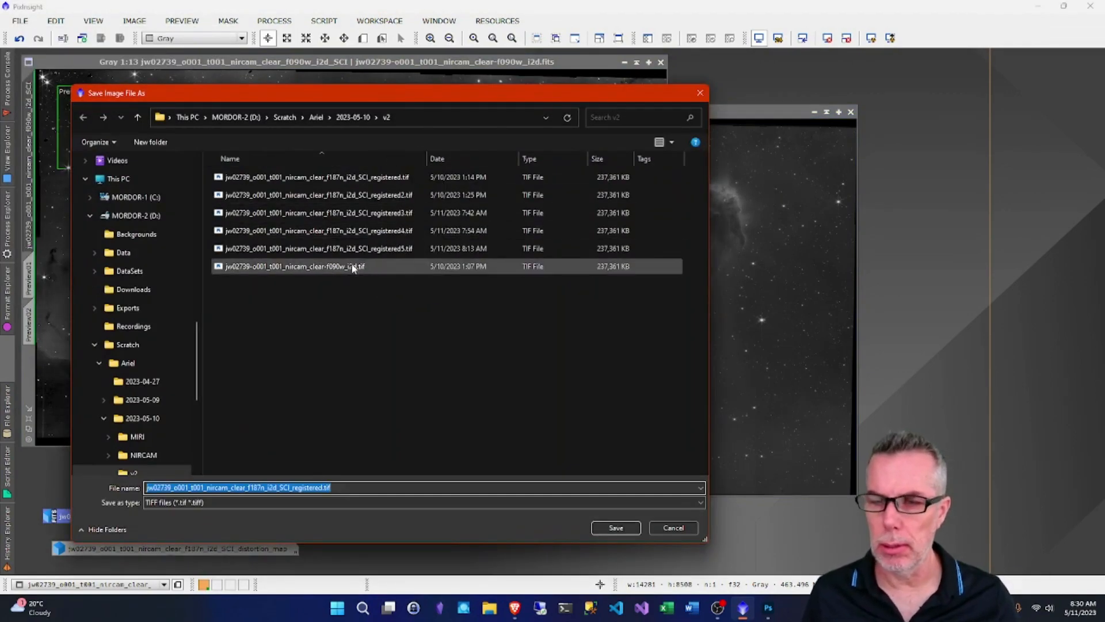
pyautogui.click(321, 249)
pyautogui.click(349, 490)
pyautogui.click(353, 488)
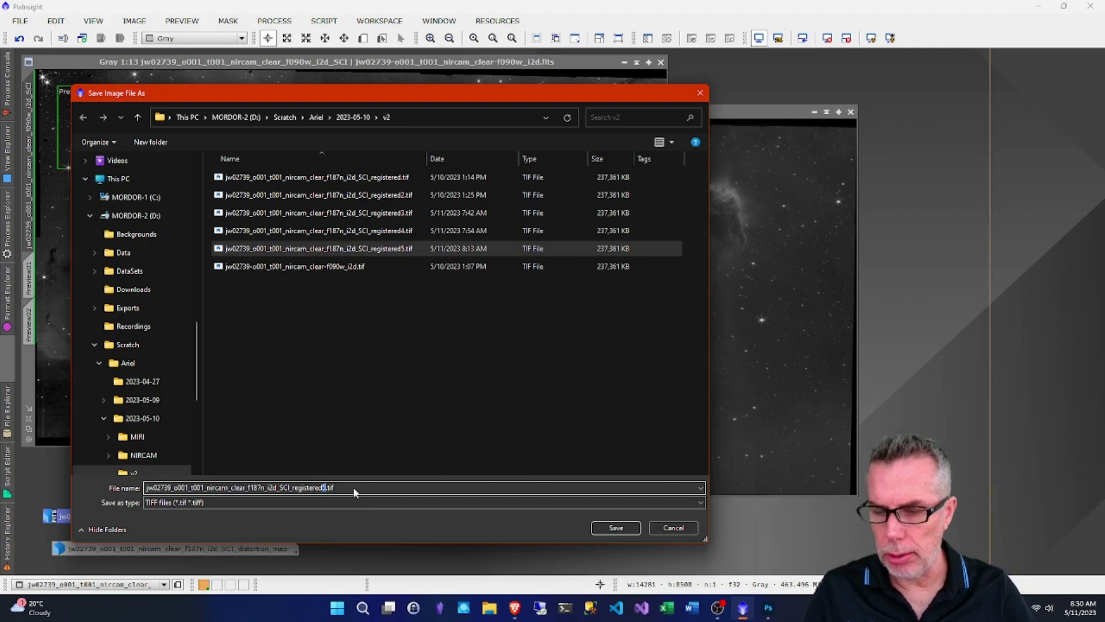
pyautogui.write('6')
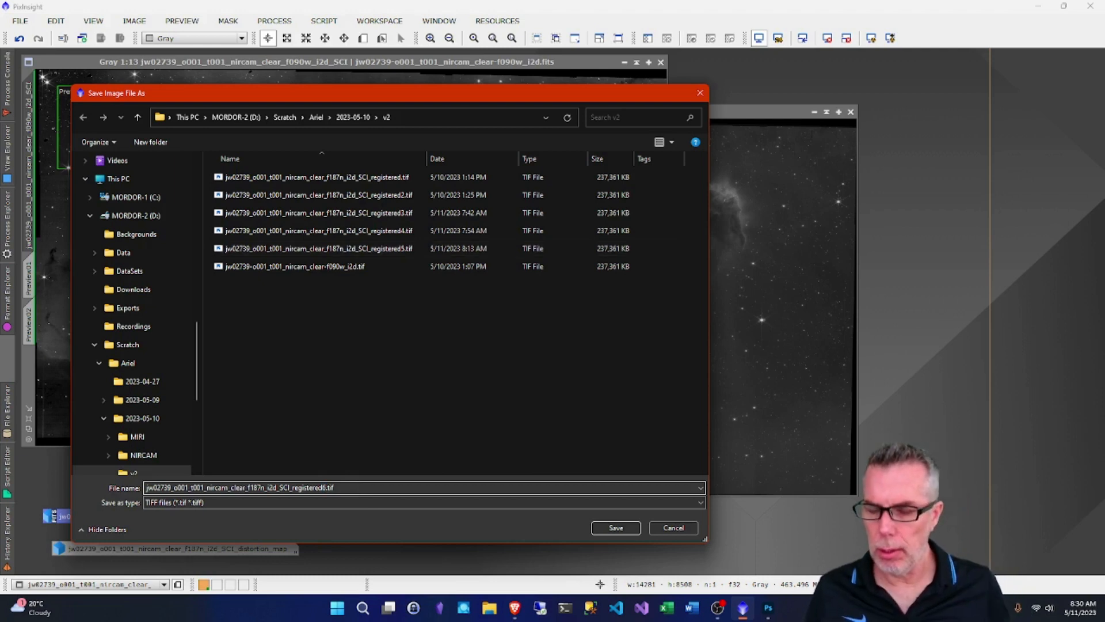
pyautogui.click(618, 527)
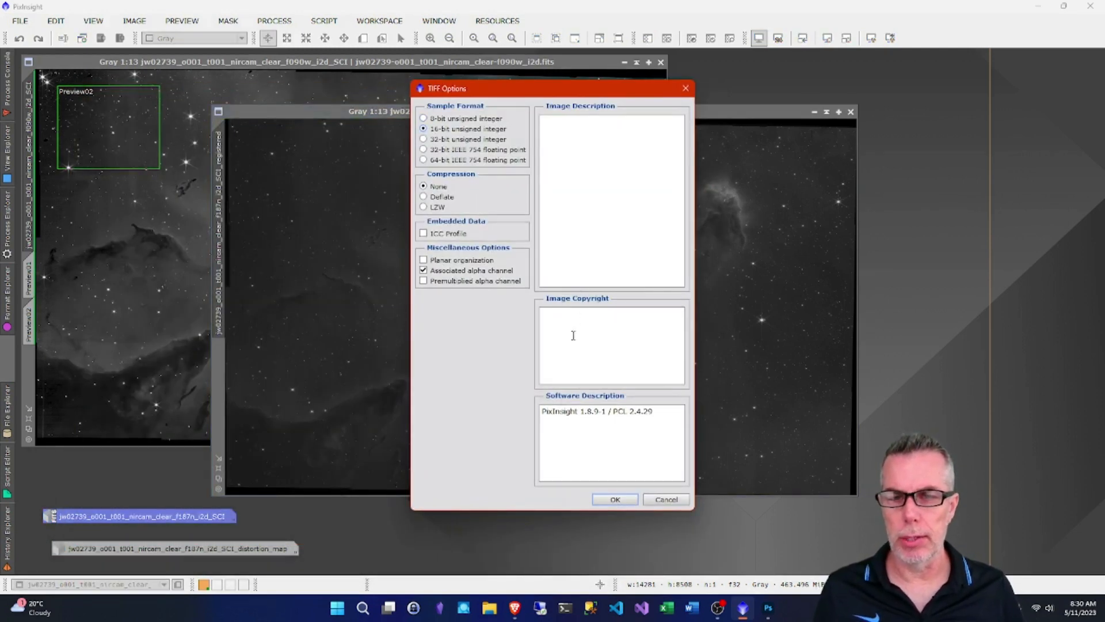
pyautogui.click(617, 498)
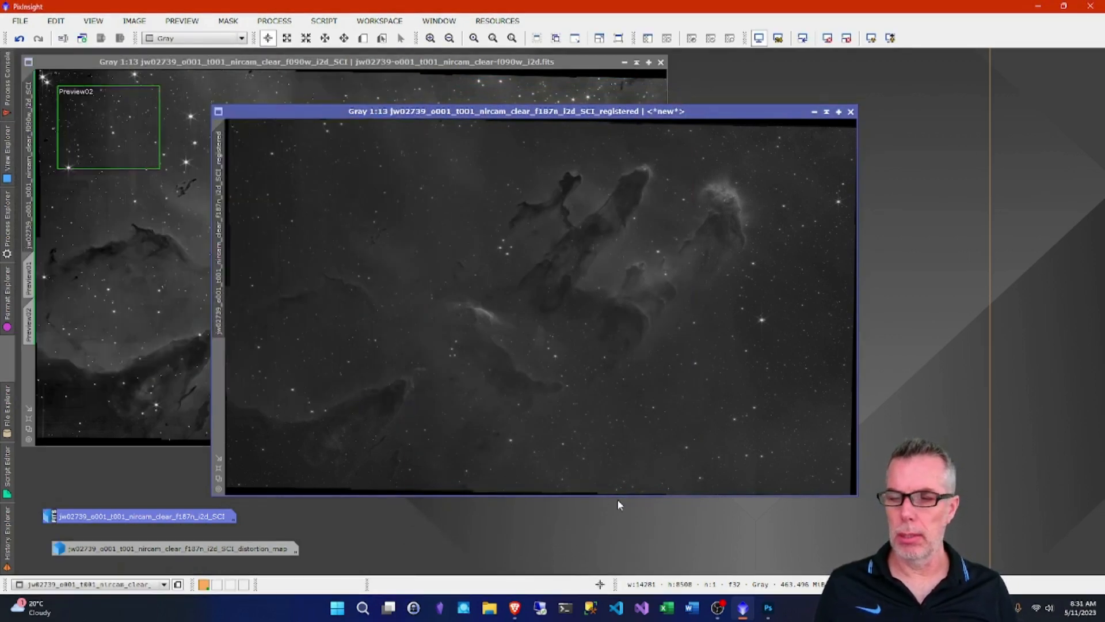
# Switch to Photoshop, fit the f090w image to the screen, and convert its Background into a layer named f090w
pyautogui.click(1039, 7)
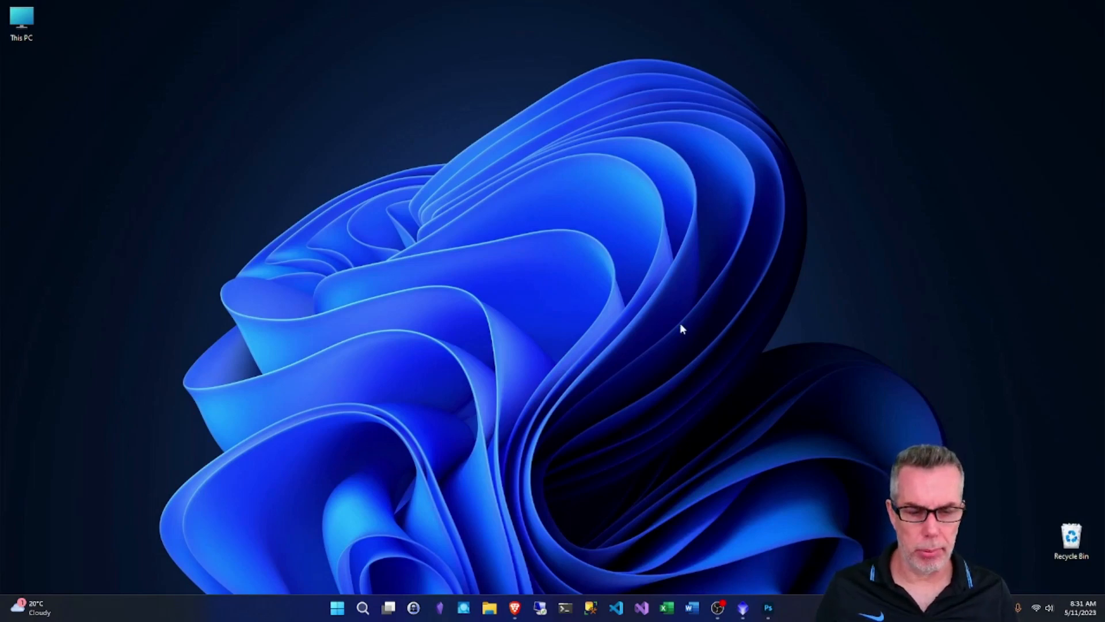
pyautogui.click(769, 610)
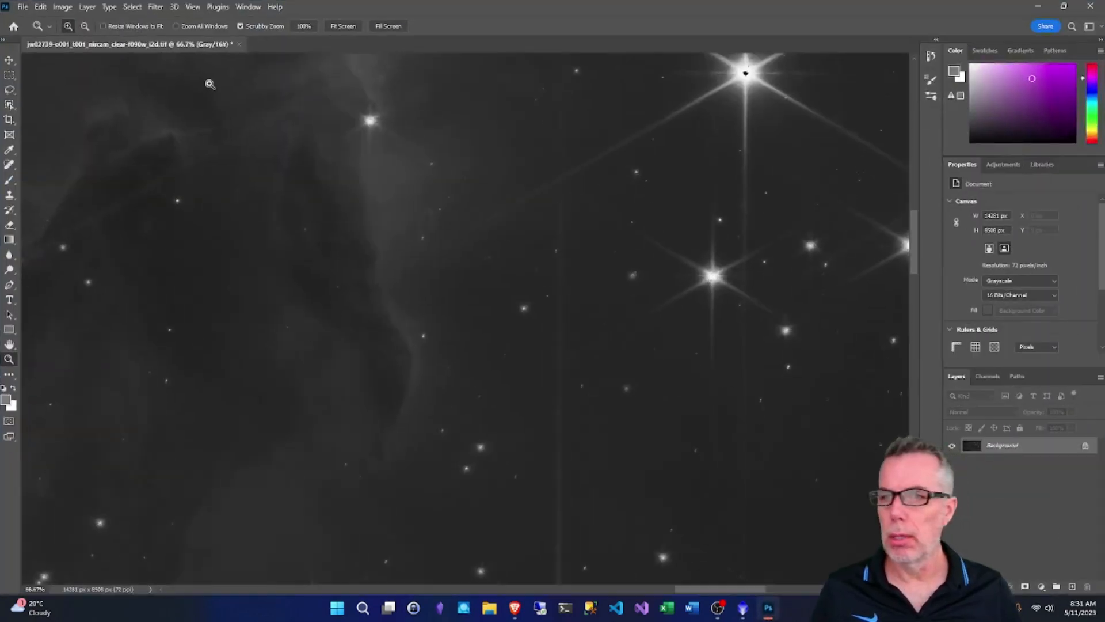
pyautogui.click(343, 26)
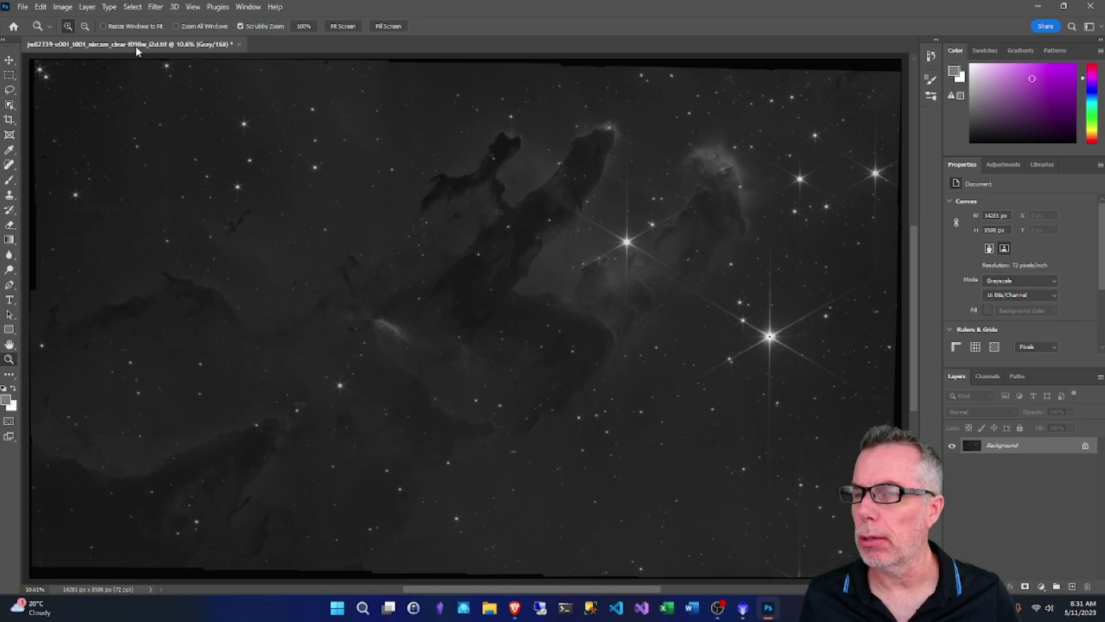
pyautogui.doubleClick(1002, 446)
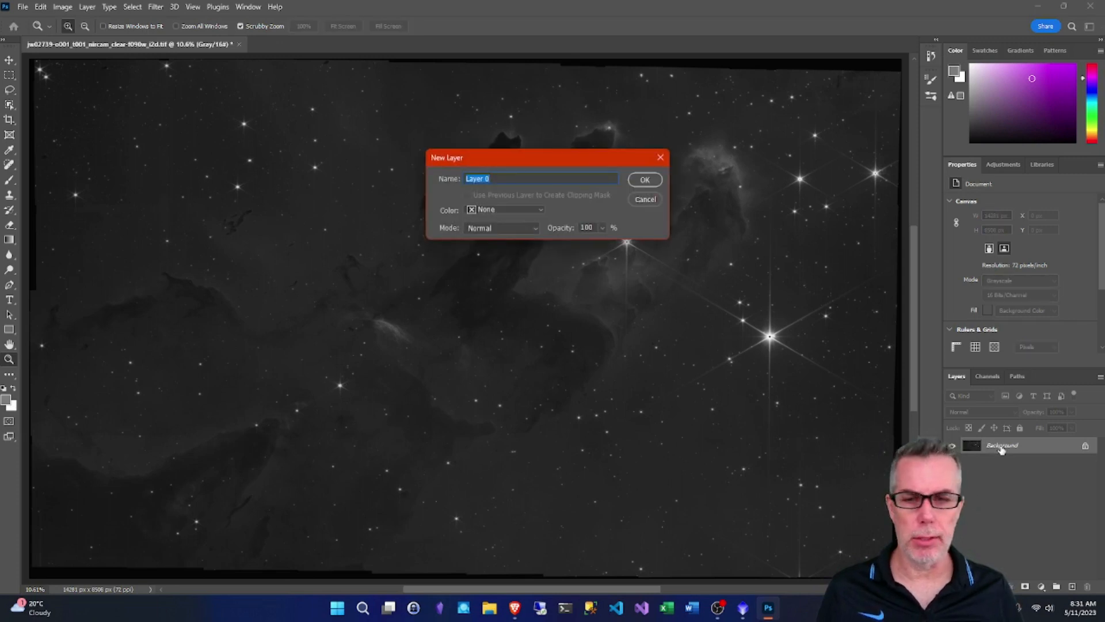
pyautogui.write('f0')
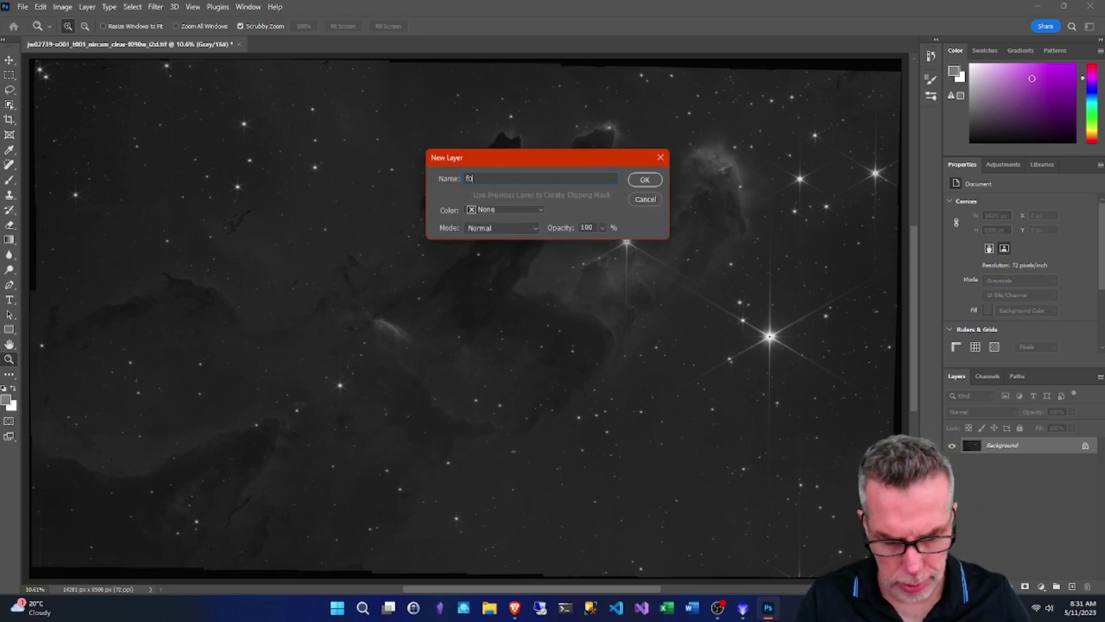
pyautogui.write('90')
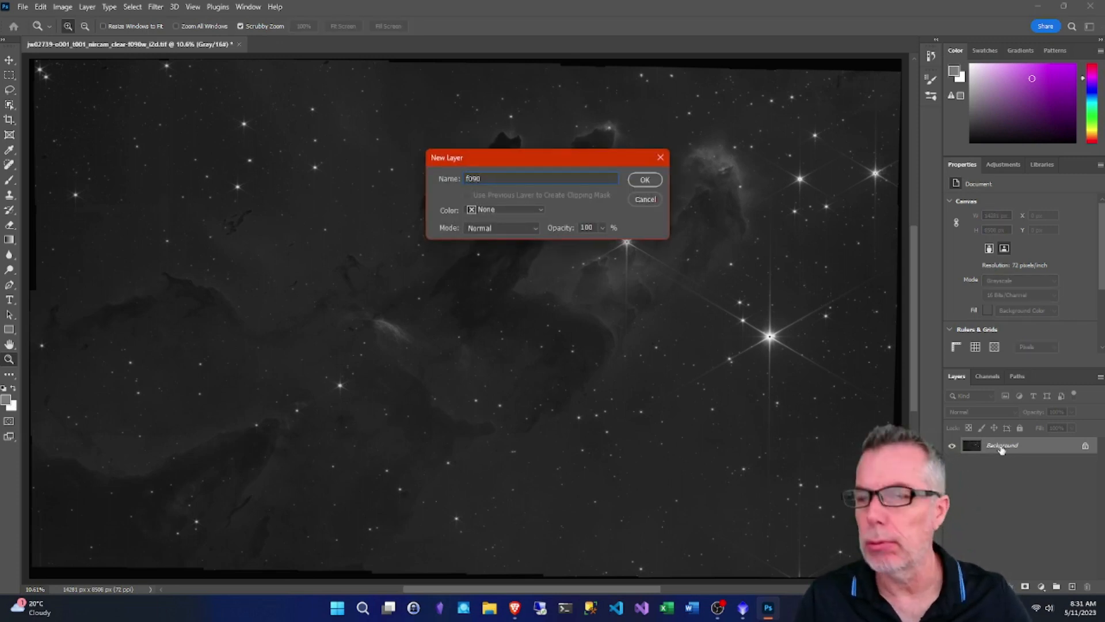
pyautogui.write('w')
pyautogui.press('Return')
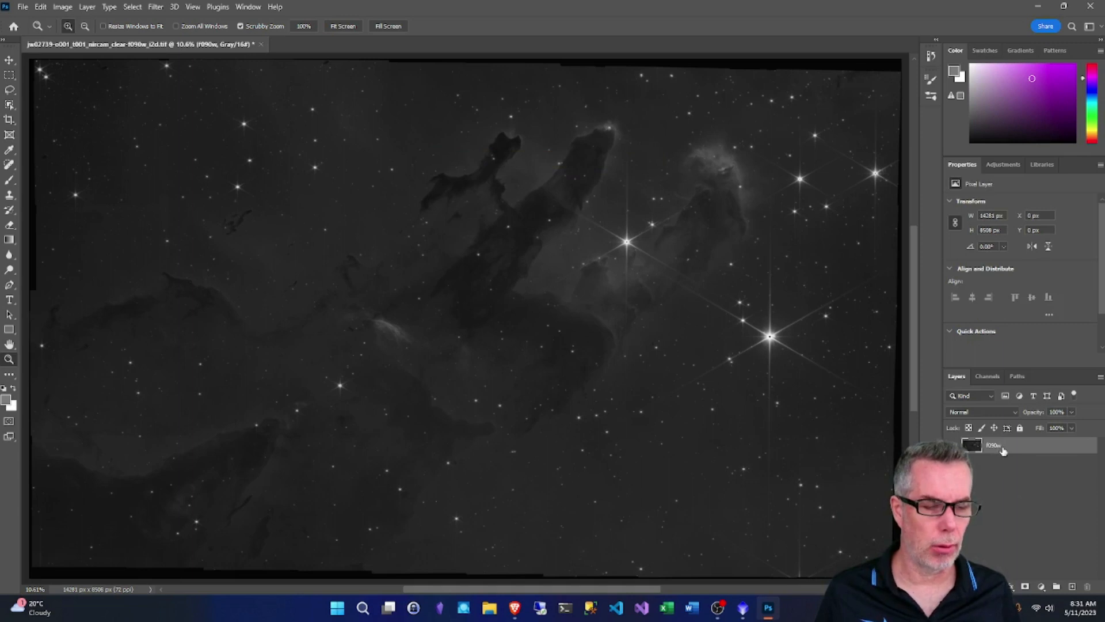
# Add an empty layer above f090w, and open the v2 folder under D:\Scratch\Ariel\2023-05-10 in File Explorer
pyautogui.click(1072, 586)
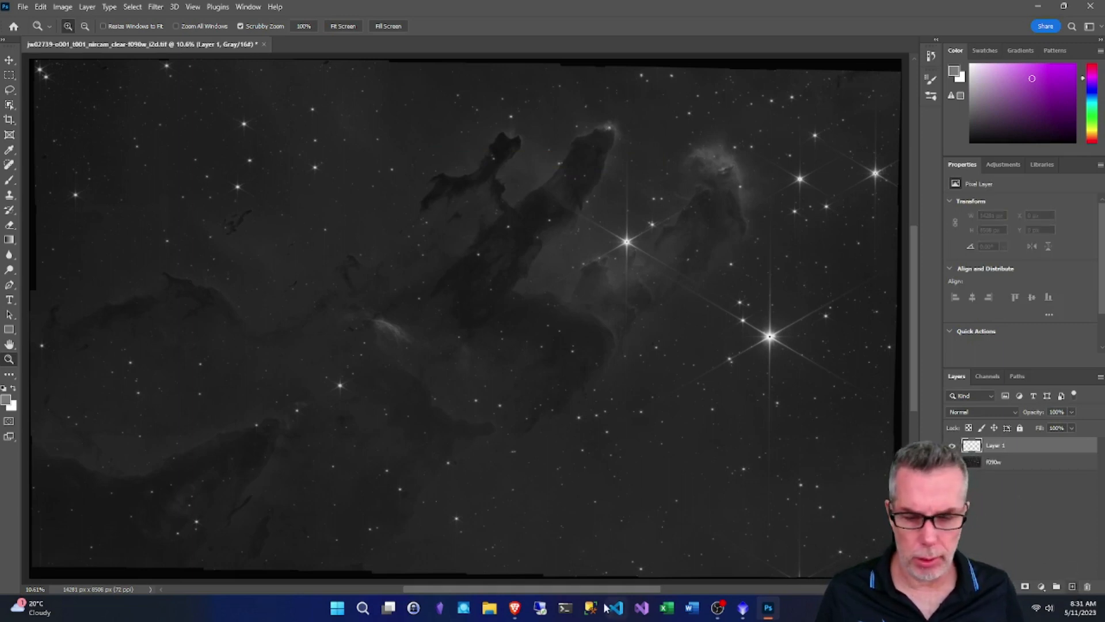
pyautogui.click(490, 608)
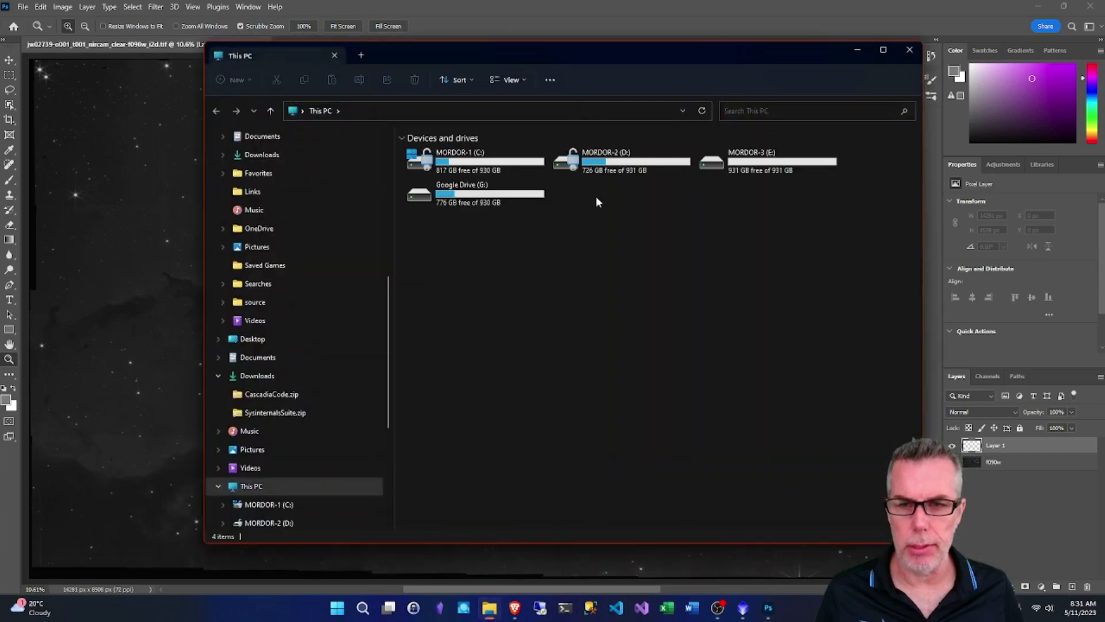
pyautogui.doubleClick(626, 161)
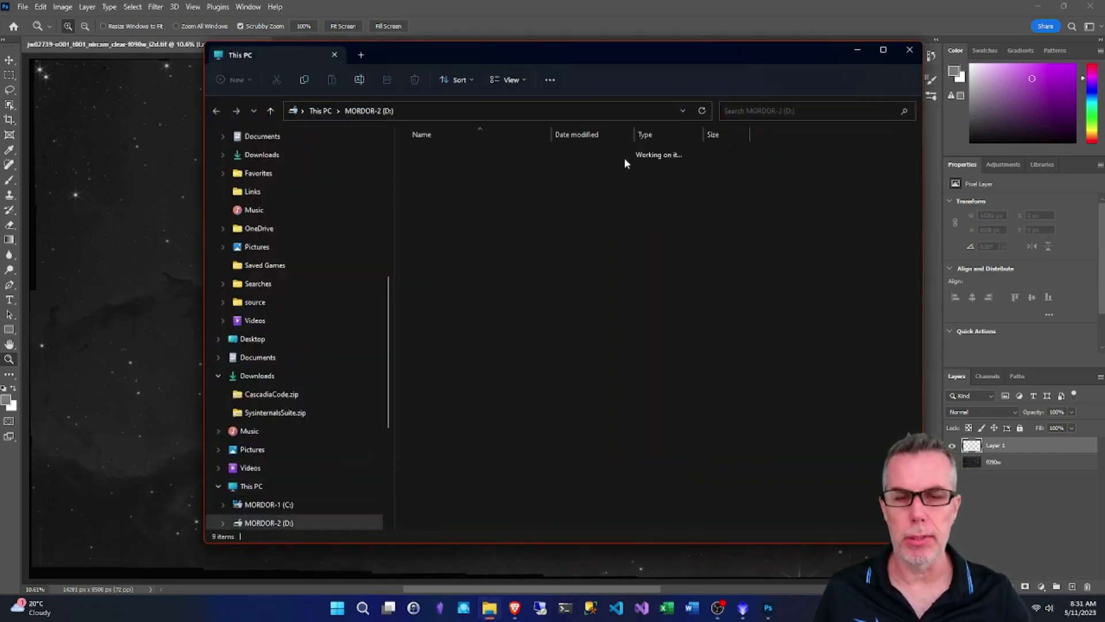
pyautogui.doubleClick(457, 260)
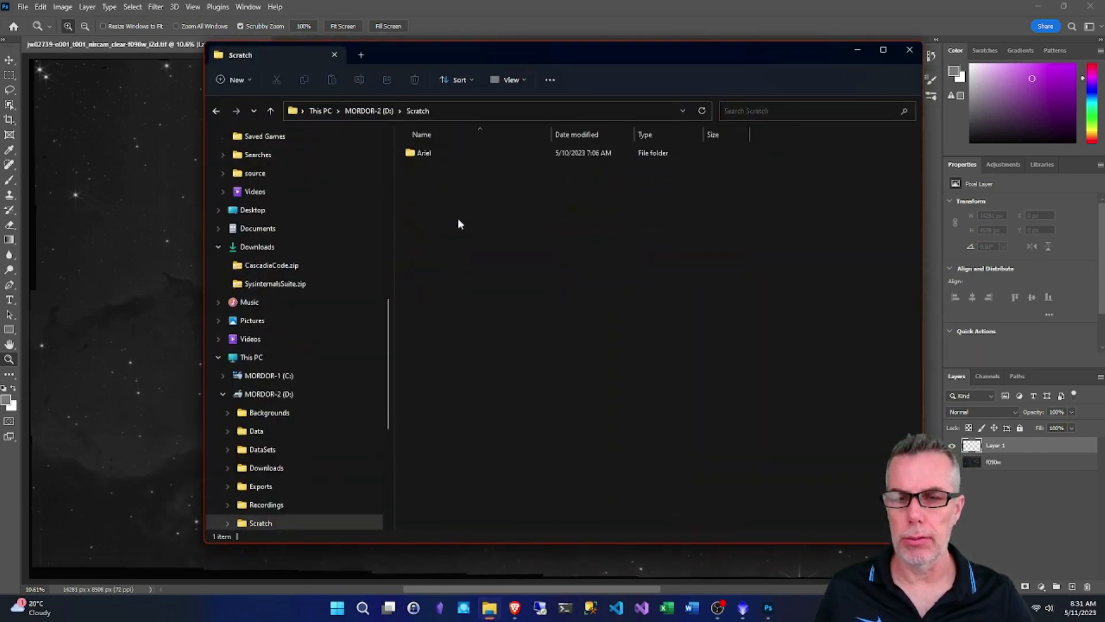
pyautogui.click(441, 151)
pyautogui.doubleClick(442, 152)
pyautogui.doubleClick(450, 185)
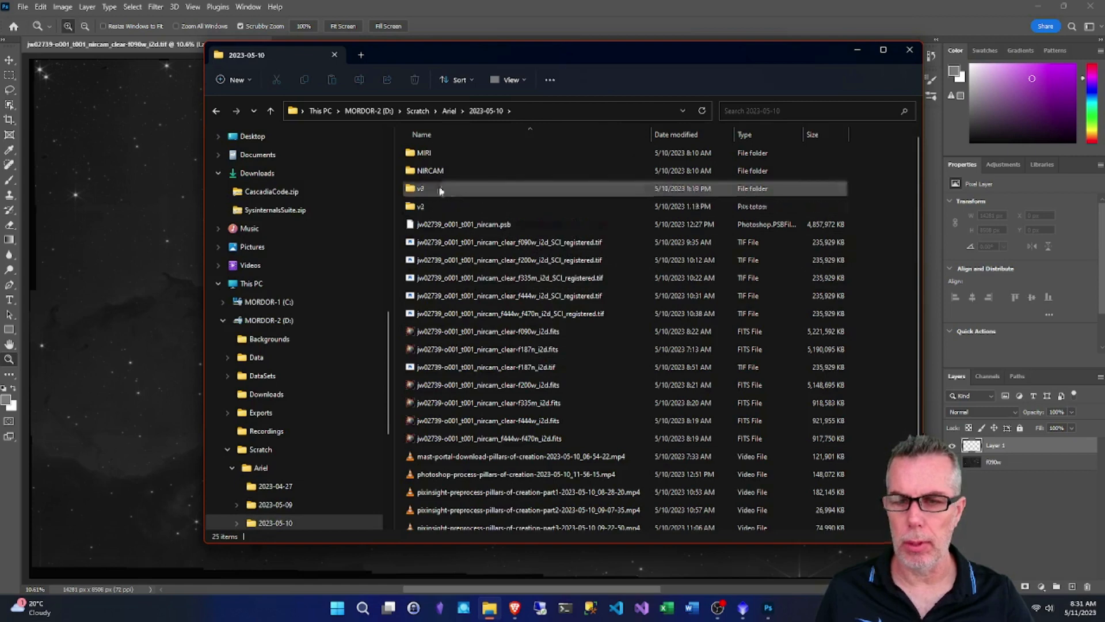
pyautogui.doubleClick(442, 189)
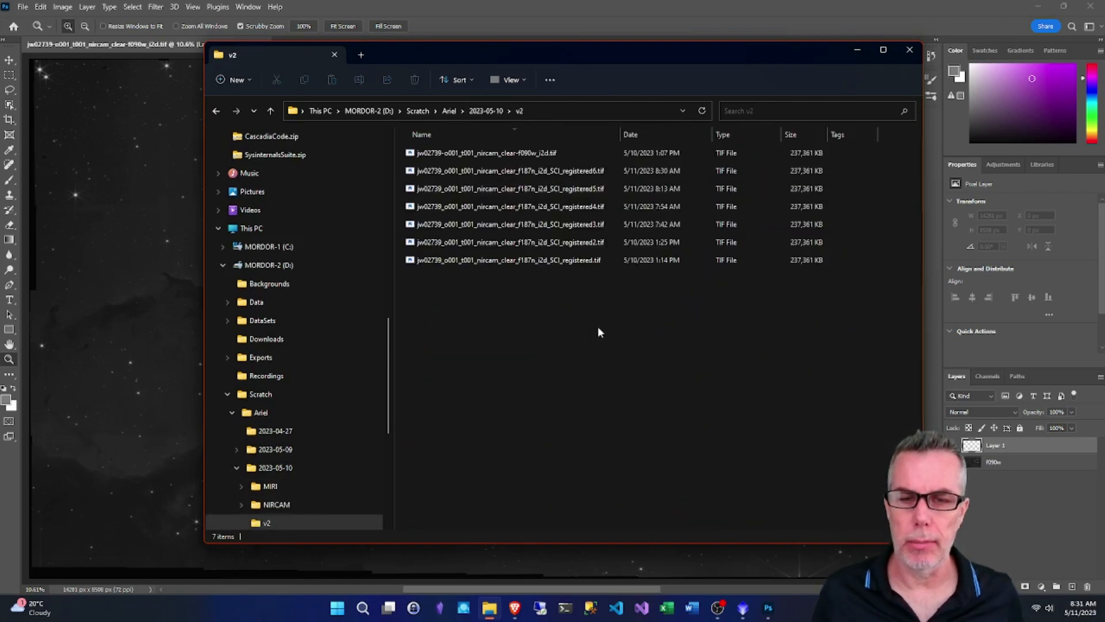
# Place jw02739_o001_t001_nircam_clear_f187n_i2d_SCI_registered6.tif into the f090w document and rename its layer f187n attempt 6
pyautogui.click(509, 172)
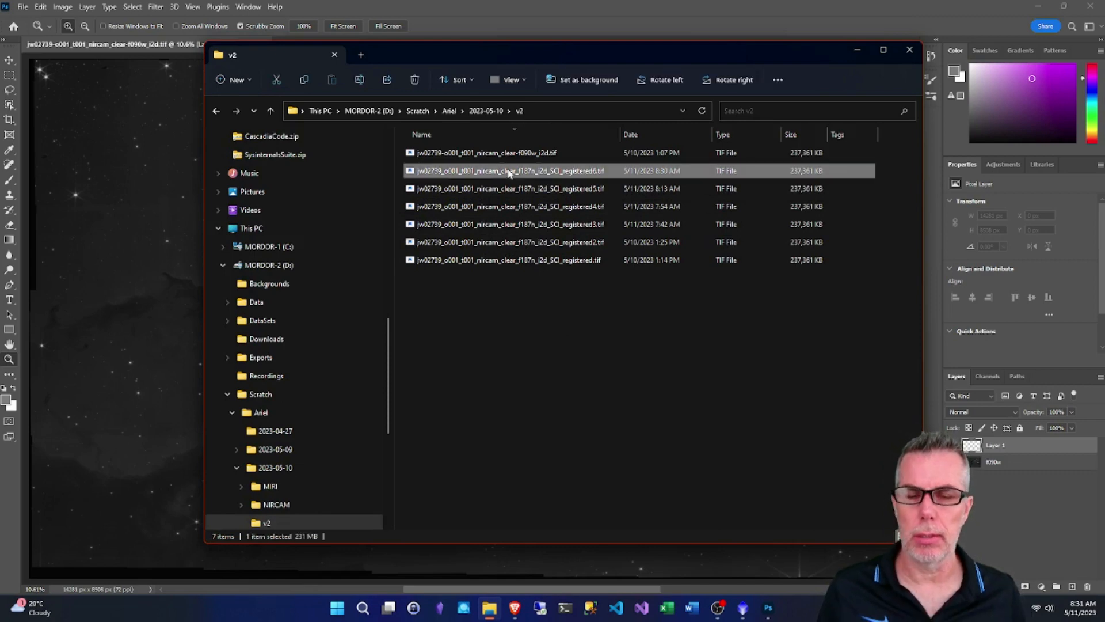
pyautogui.moveTo(510, 173); pyautogui.dragTo(144, 201)
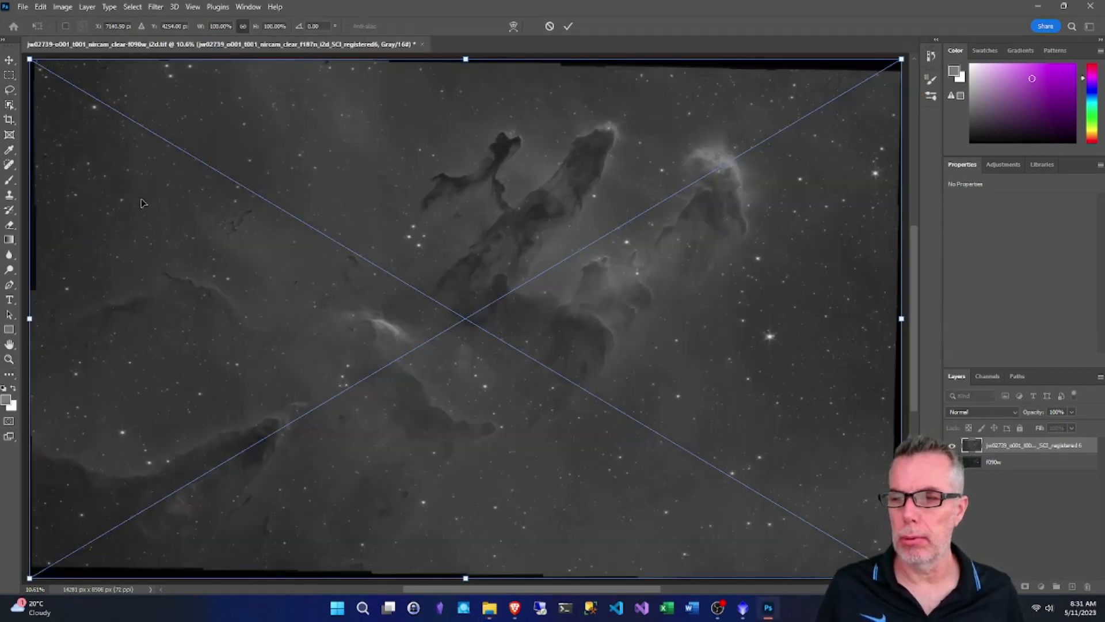
pyautogui.doubleClick(1011, 446)
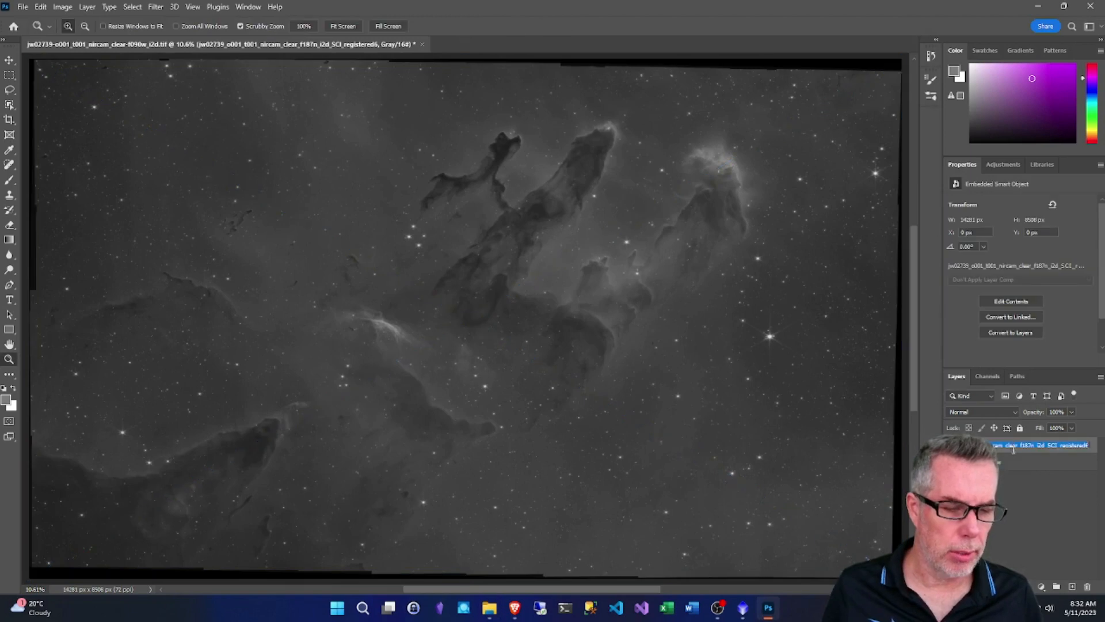
pyautogui.press('Return')
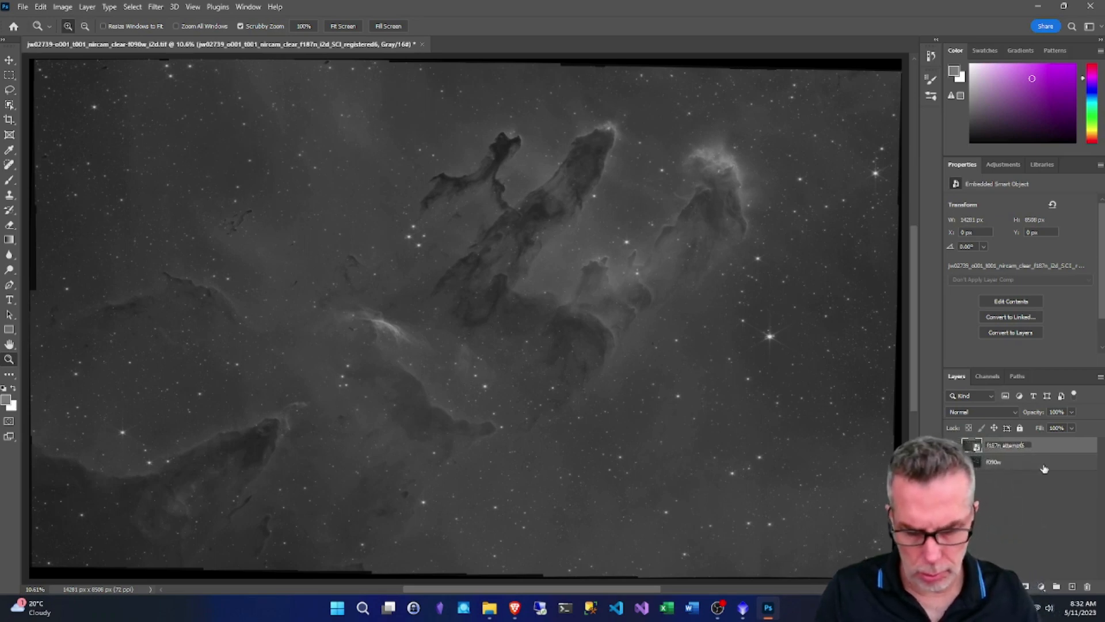
pyautogui.press('Return')
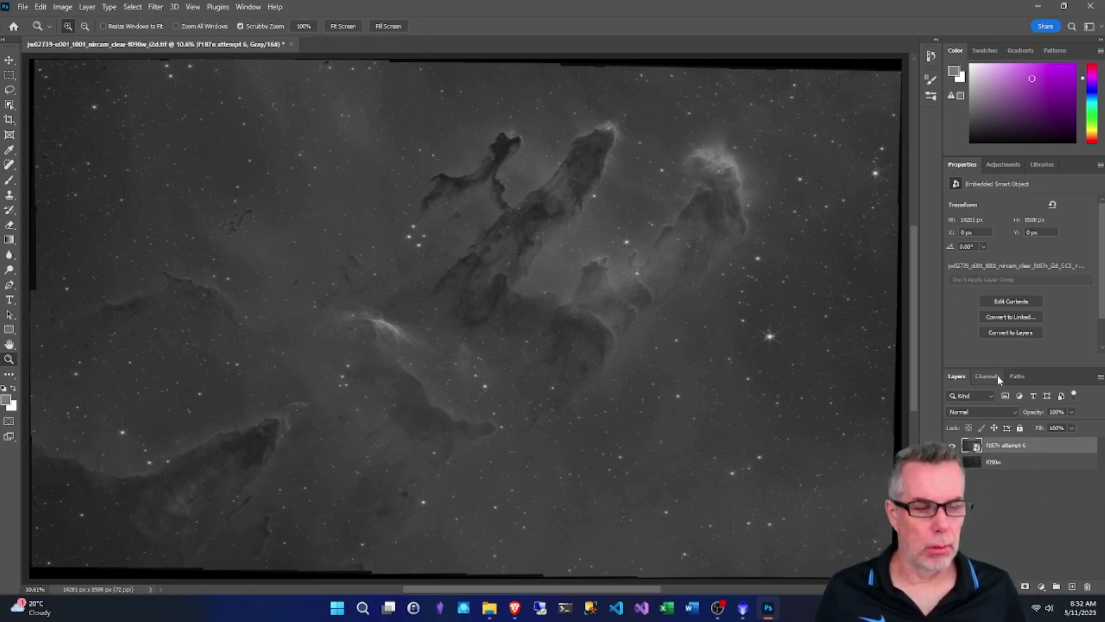
# Set the f187n attempt 6 layer's blending mode to Lighten and its opacity to about 51%, then deselect it
pyautogui.click(1014, 411)
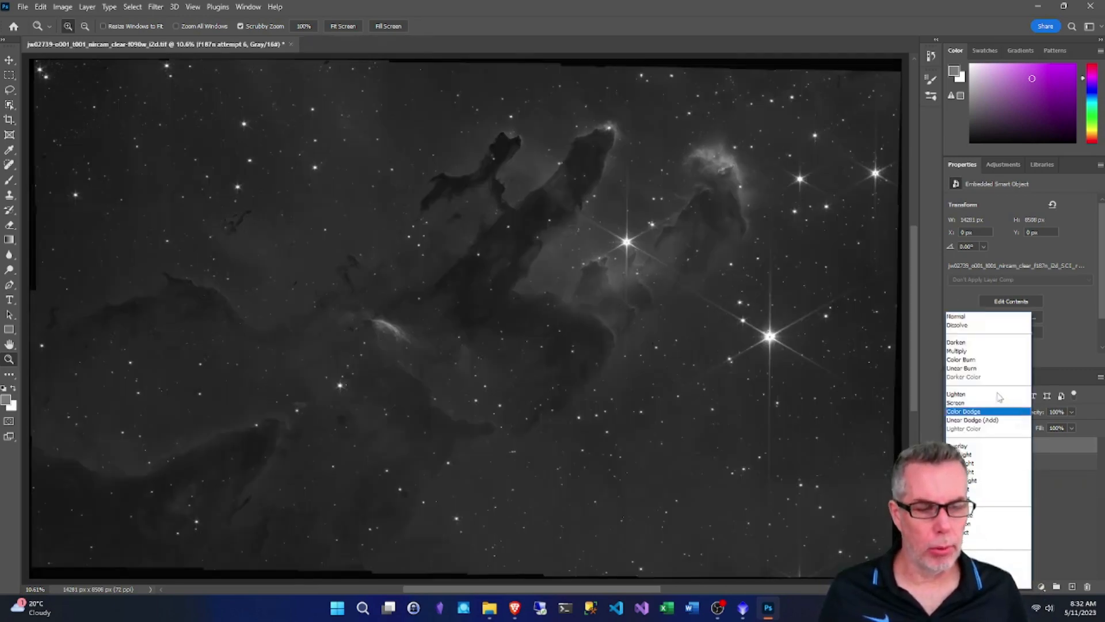
pyautogui.click(979, 397)
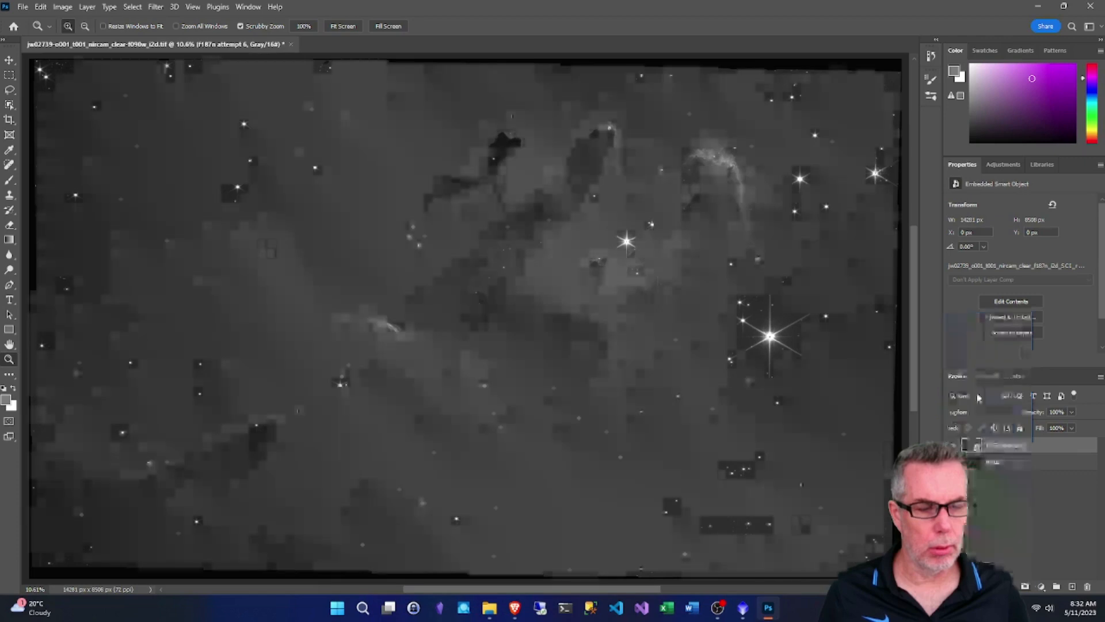
pyautogui.click(1072, 411)
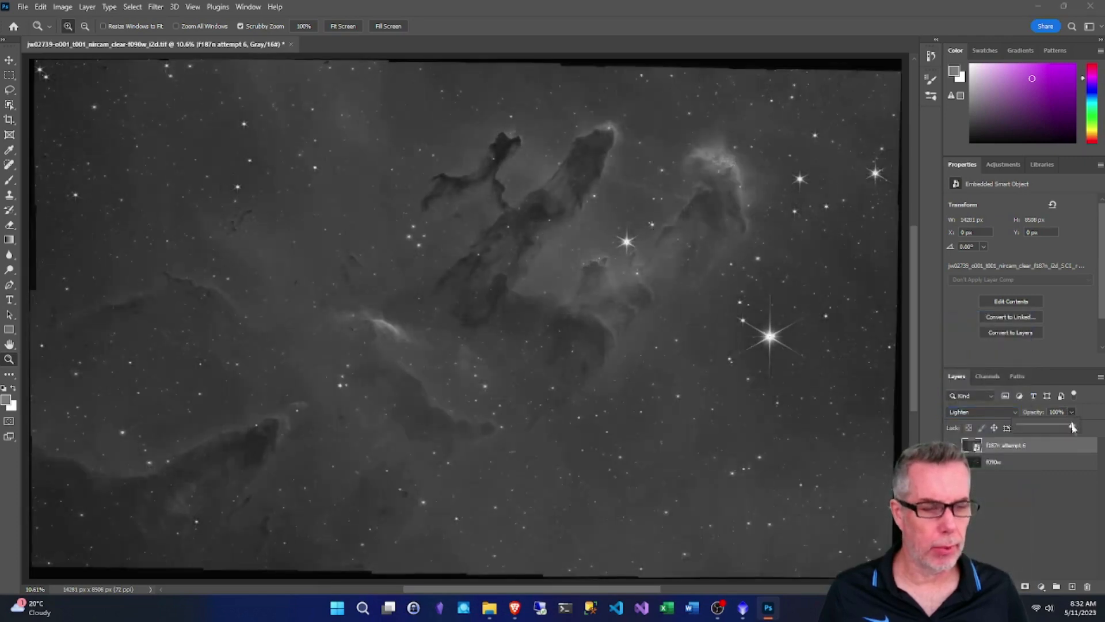
pyautogui.moveTo(1058, 428); pyautogui.dragTo(1048, 432)
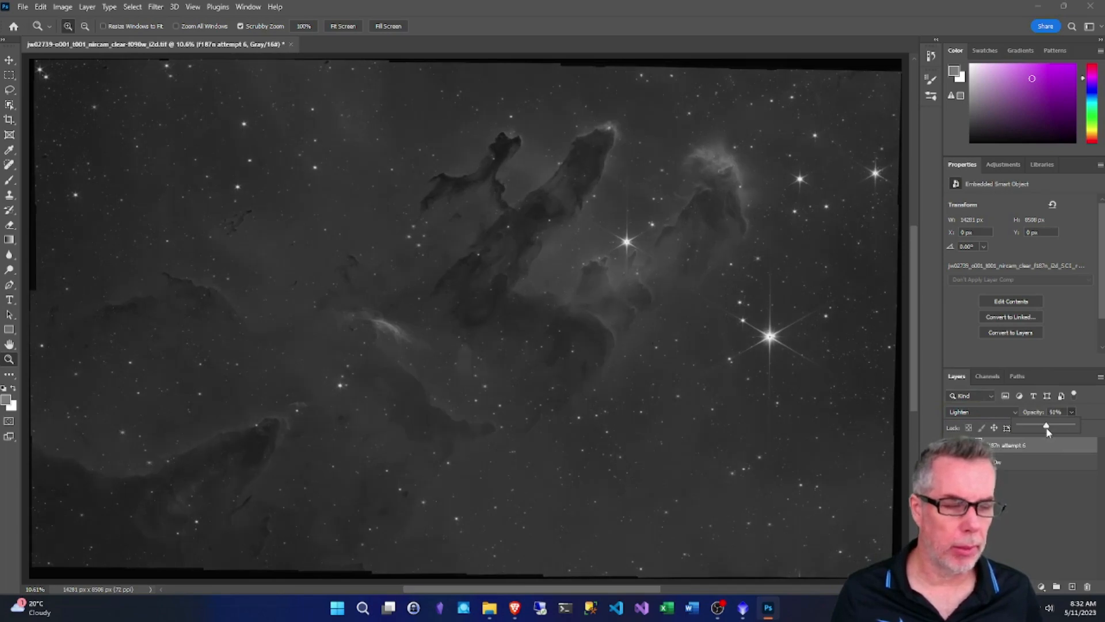
pyautogui.click(1046, 504)
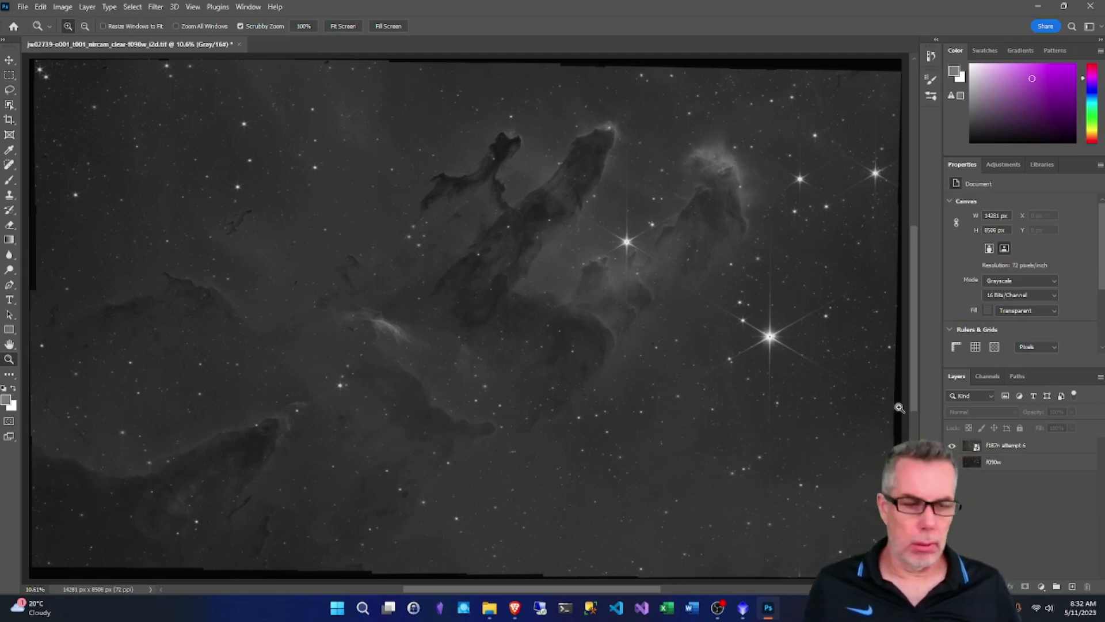
# Toggle the visibility of the f187n attempt 6 layer repeatedly to compare the blend with f090w alone
pyautogui.click(952, 447)
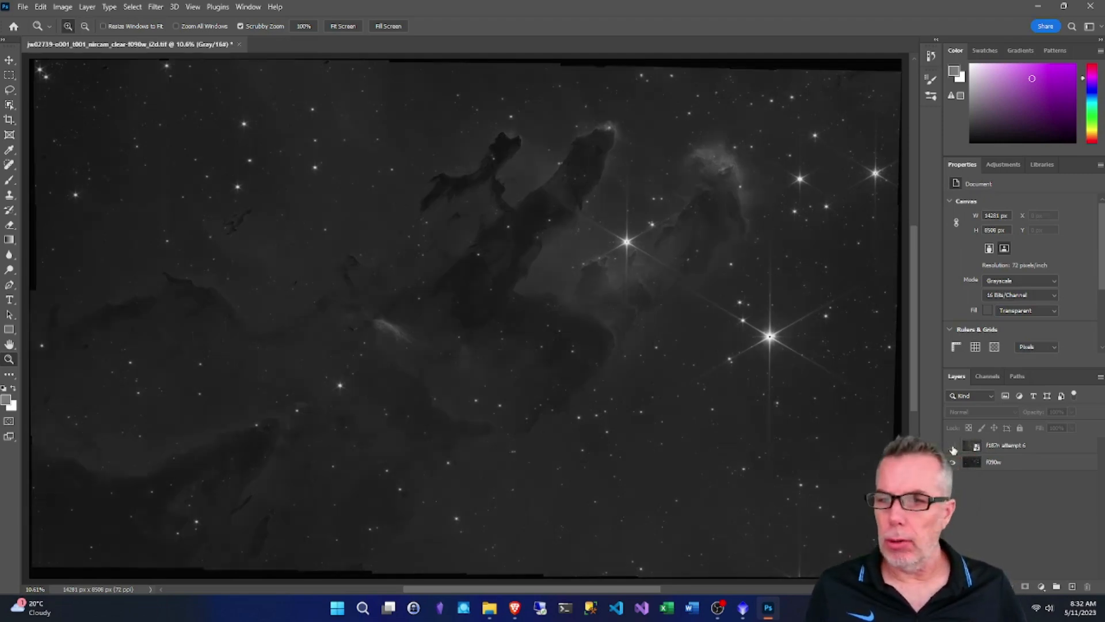
pyautogui.click(953, 447)
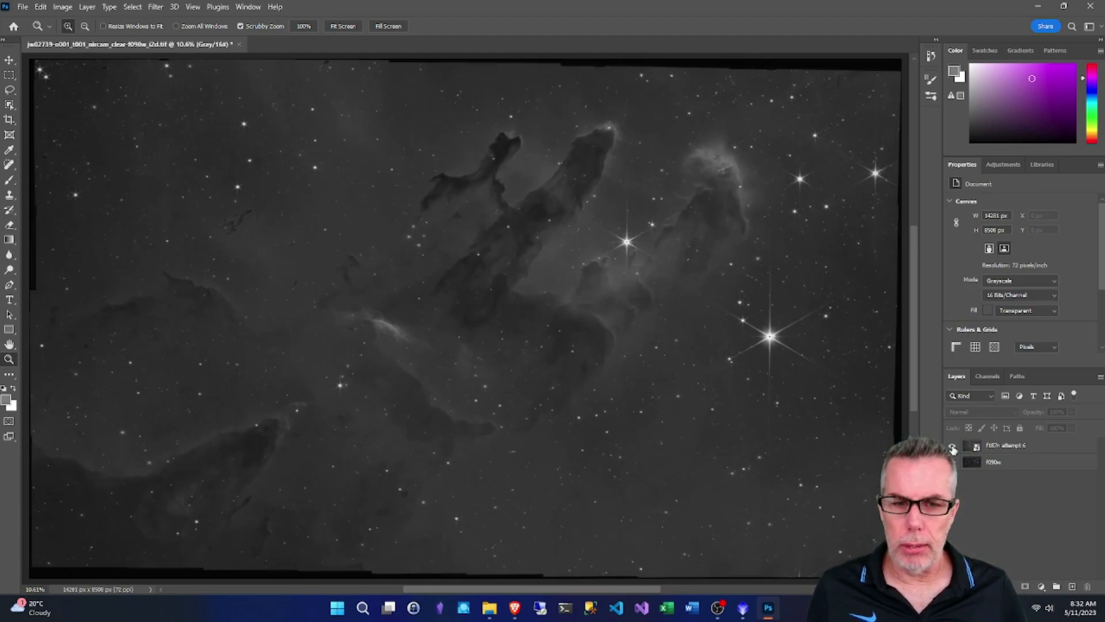
pyautogui.click(952, 446)
pyautogui.click(953, 447)
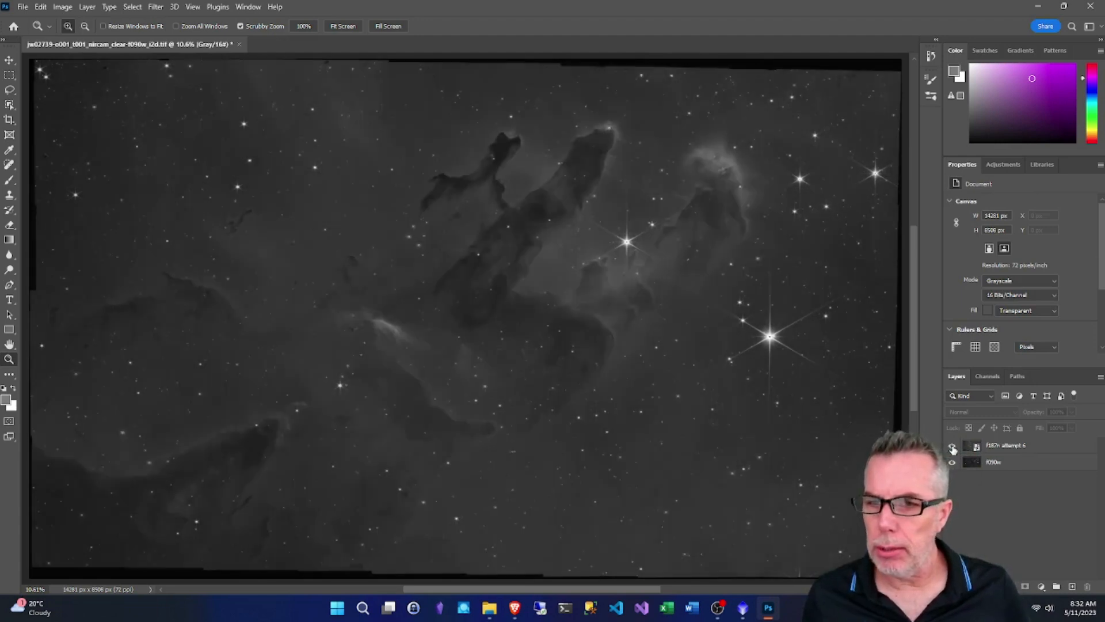
pyautogui.click(952, 447)
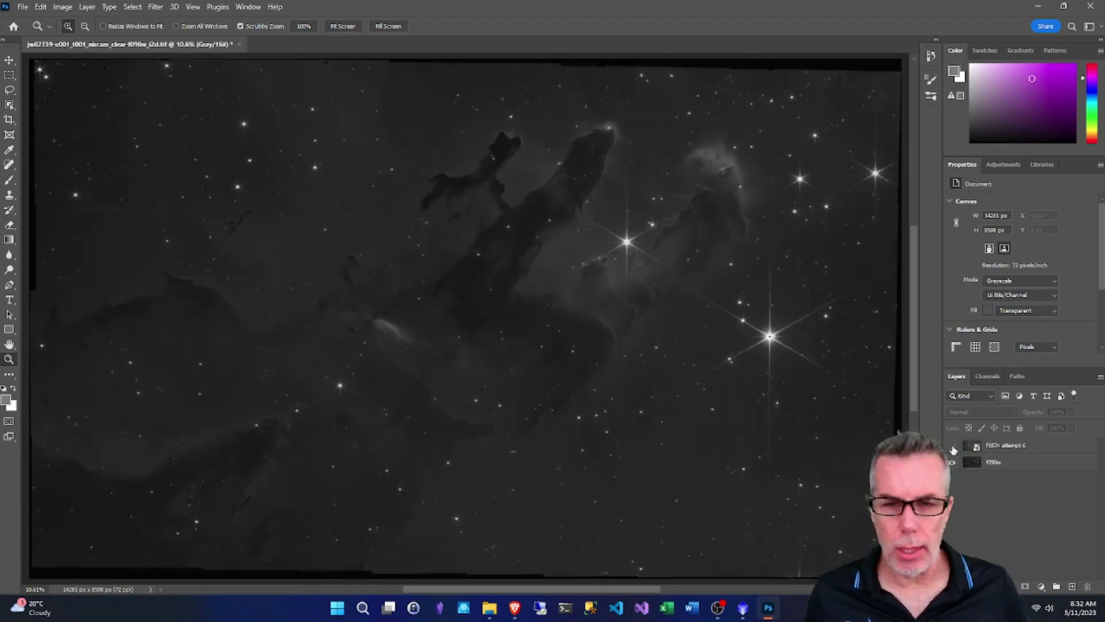
pyautogui.click(952, 446)
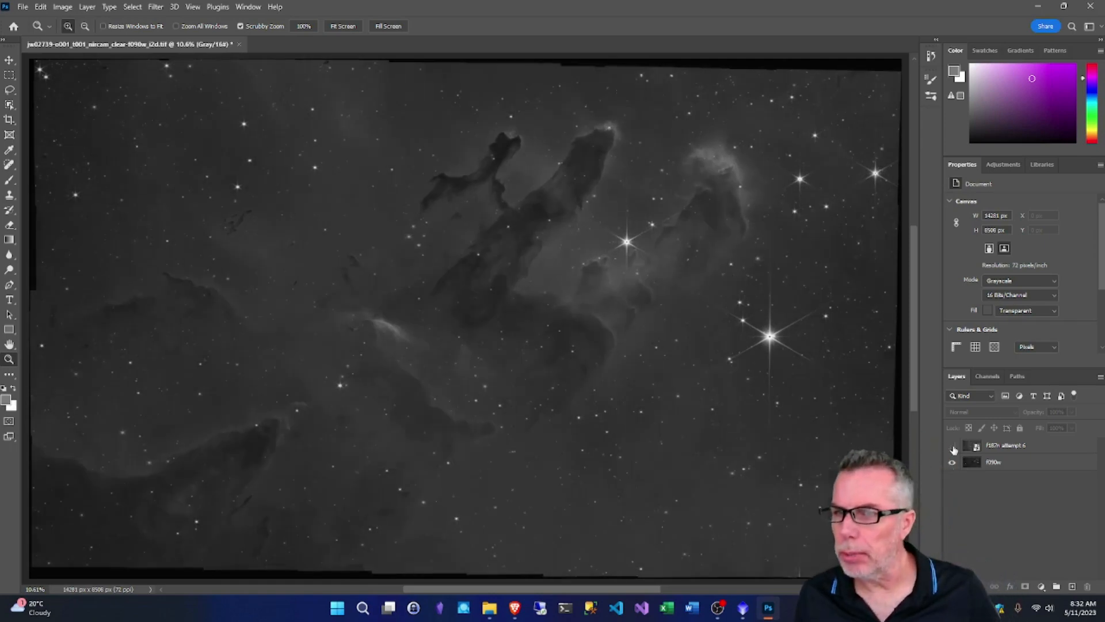
pyautogui.click(952, 446)
pyautogui.click(952, 447)
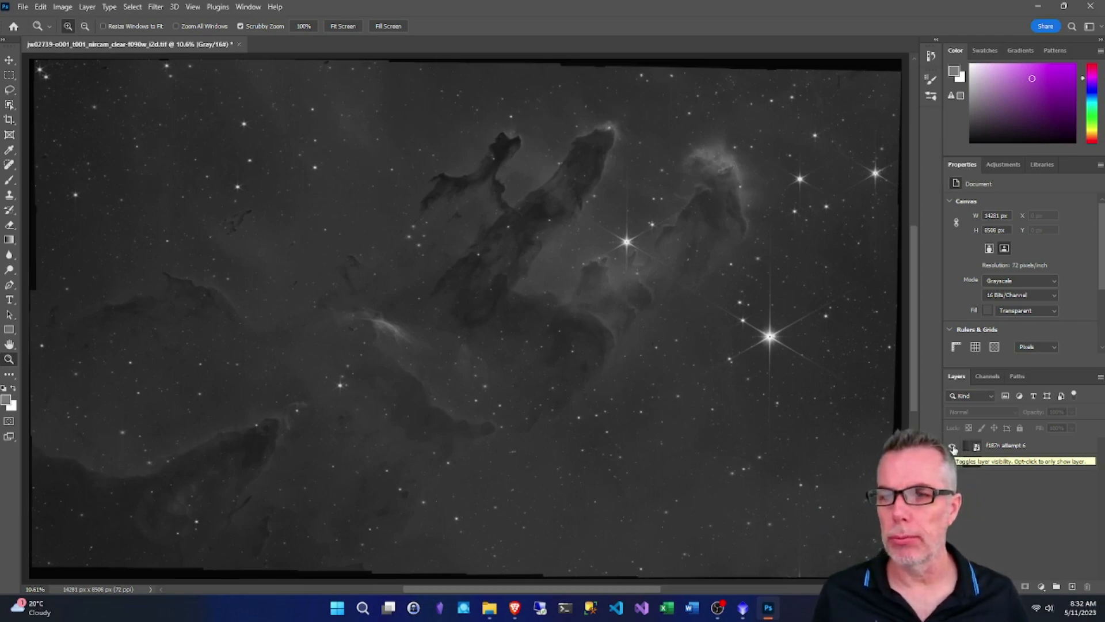
pyautogui.click(953, 447)
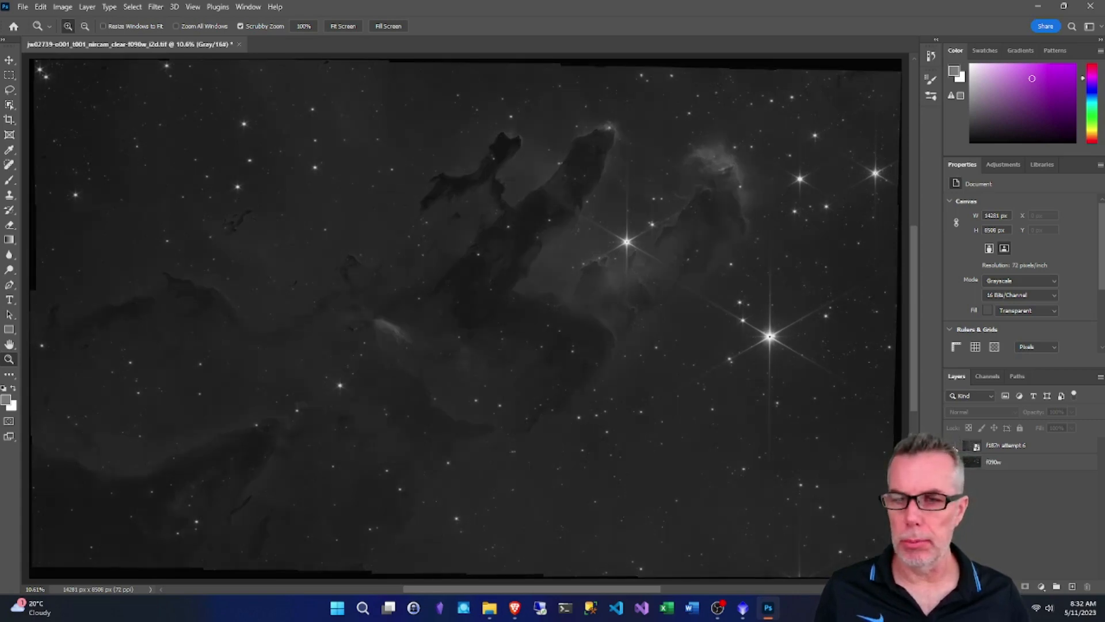
pyautogui.click(953, 447)
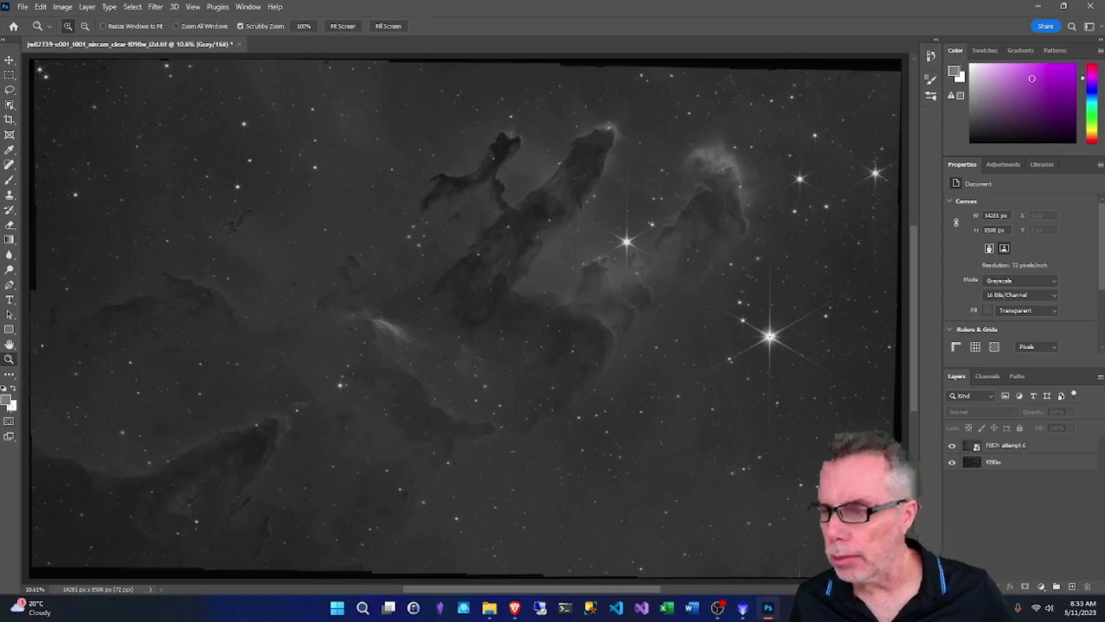
# Examine the cluster of four bright stars beside the pillars at 100% zoom to check the layer alignment
pyautogui.click(415, 243)
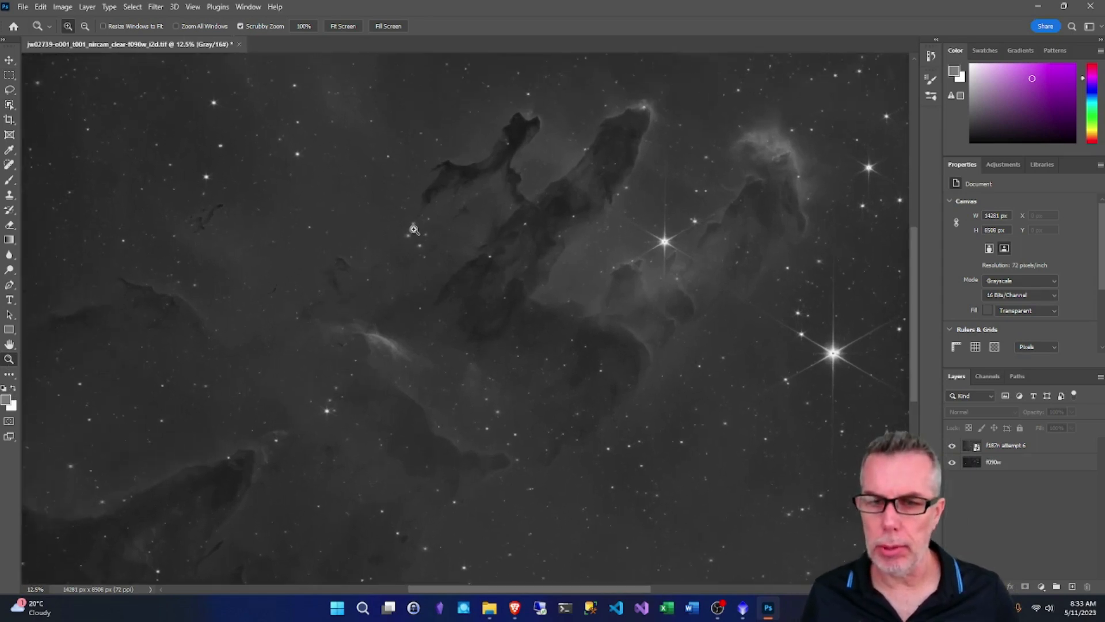
pyautogui.click(414, 239)
pyautogui.click(412, 235)
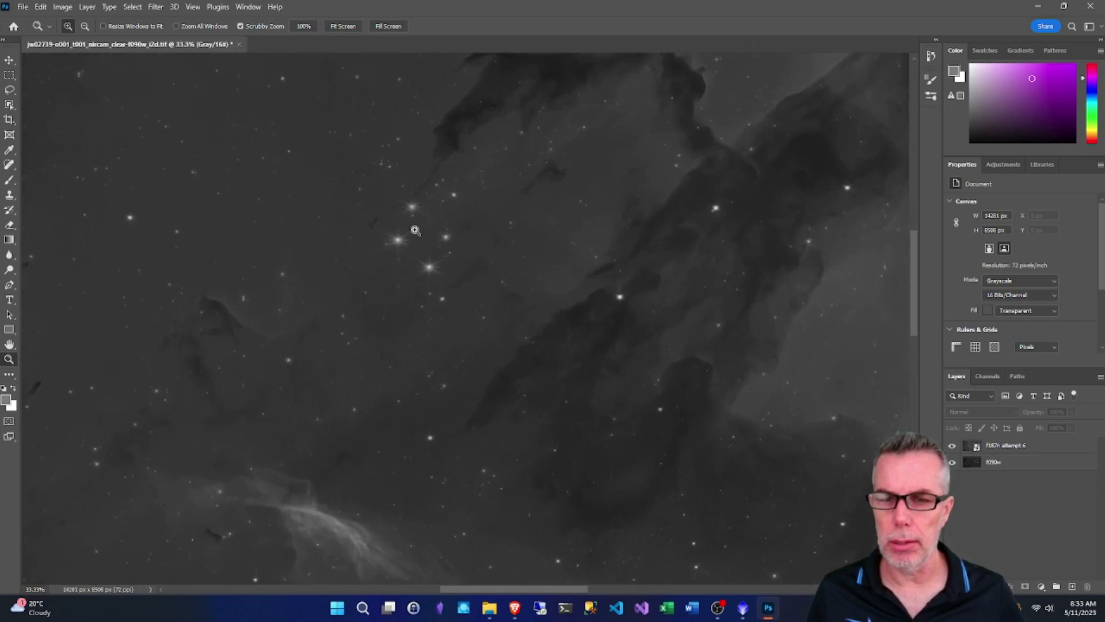
pyautogui.click(426, 225)
pyautogui.click(430, 220)
pyautogui.click(431, 222)
pyautogui.click(431, 222)
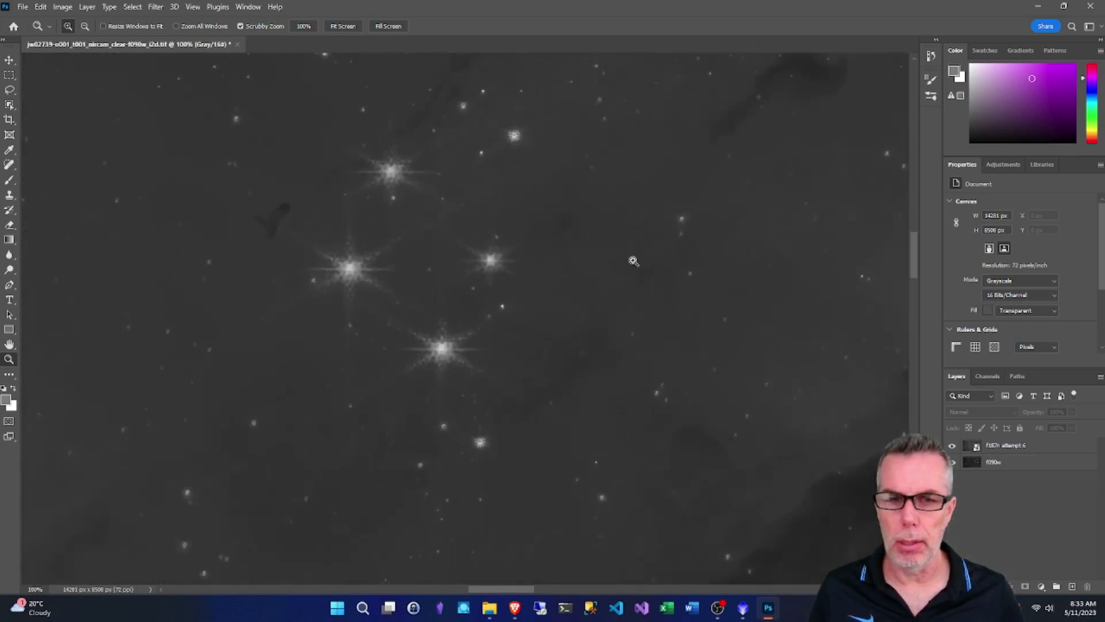
pyautogui.moveTo(914, 260); pyautogui.dragTo(911, 257)
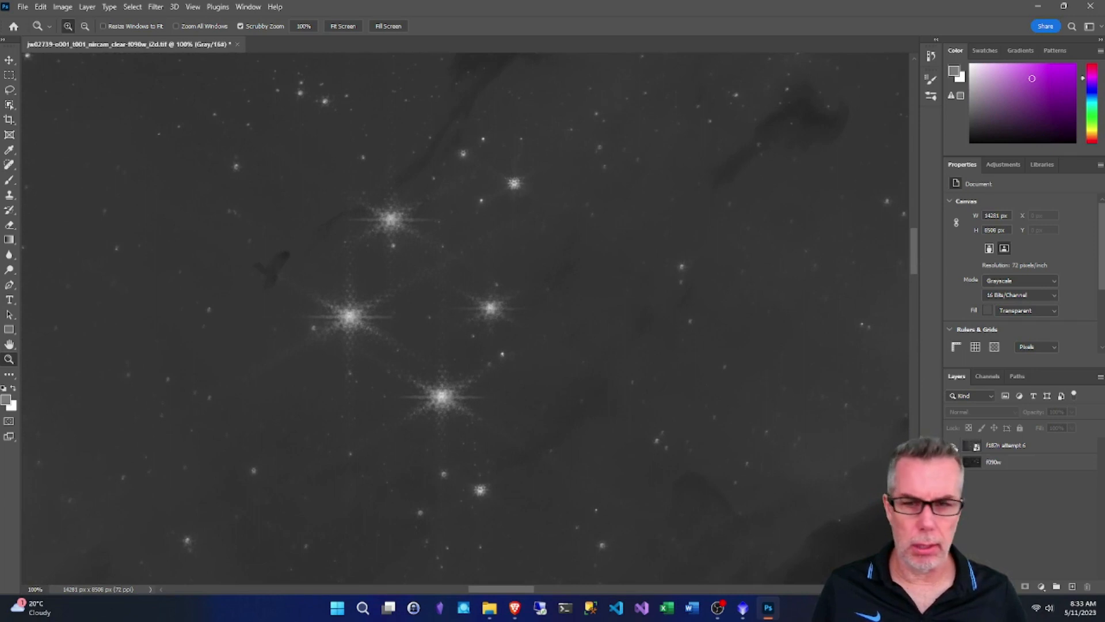
# Toggle the f187n attempt 6 layer's visibility repeatedly to compare the four-star cluster's alignment with f090w
pyautogui.click(955, 447)
pyautogui.click(954, 447)
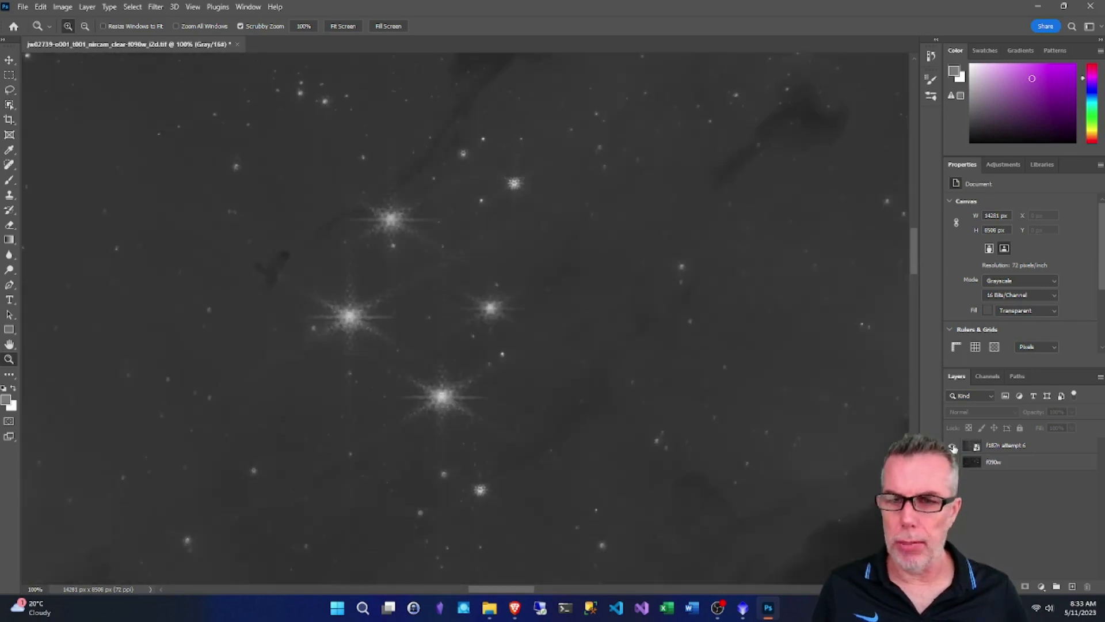
pyautogui.click(954, 447)
pyautogui.click(954, 448)
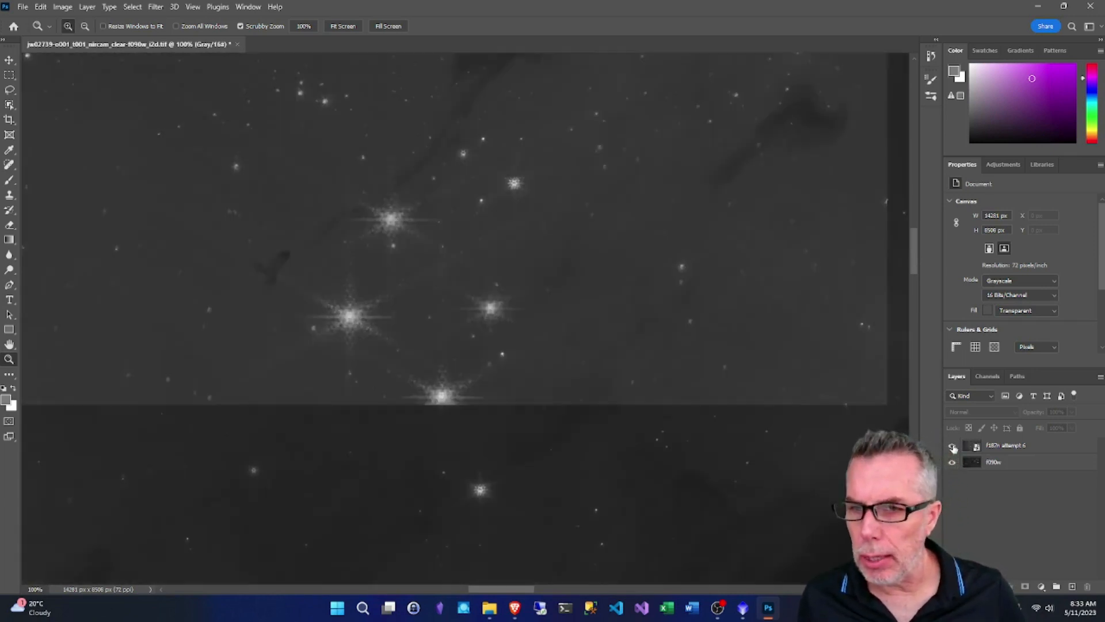
pyautogui.click(954, 447)
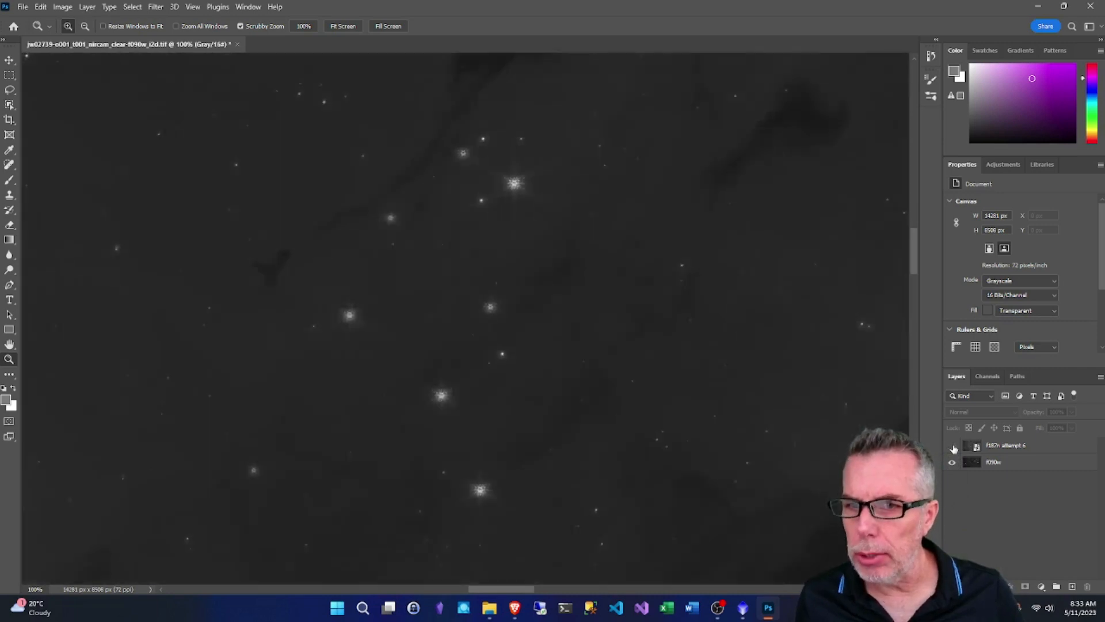
pyautogui.click(954, 447)
pyautogui.click(954, 448)
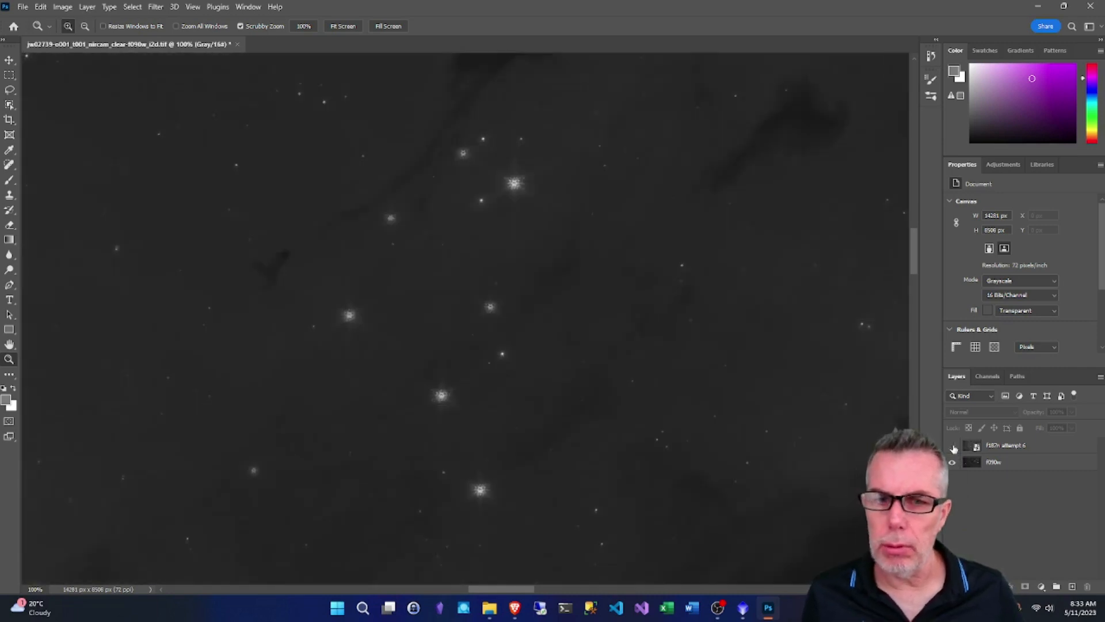
pyautogui.click(953, 448)
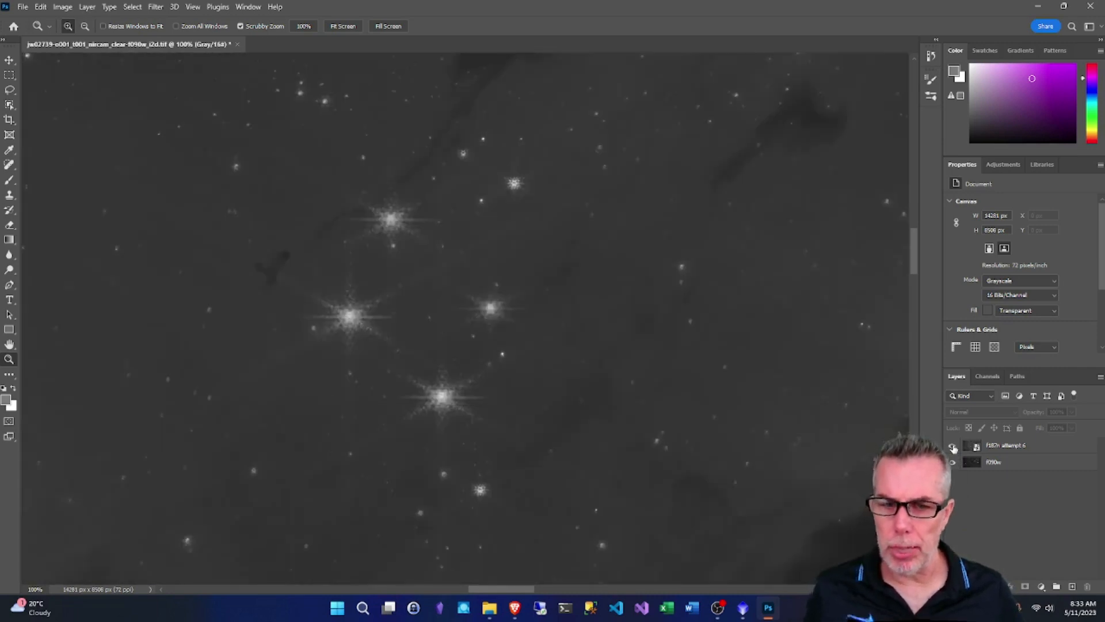
pyautogui.click(954, 447)
pyautogui.click(954, 447)
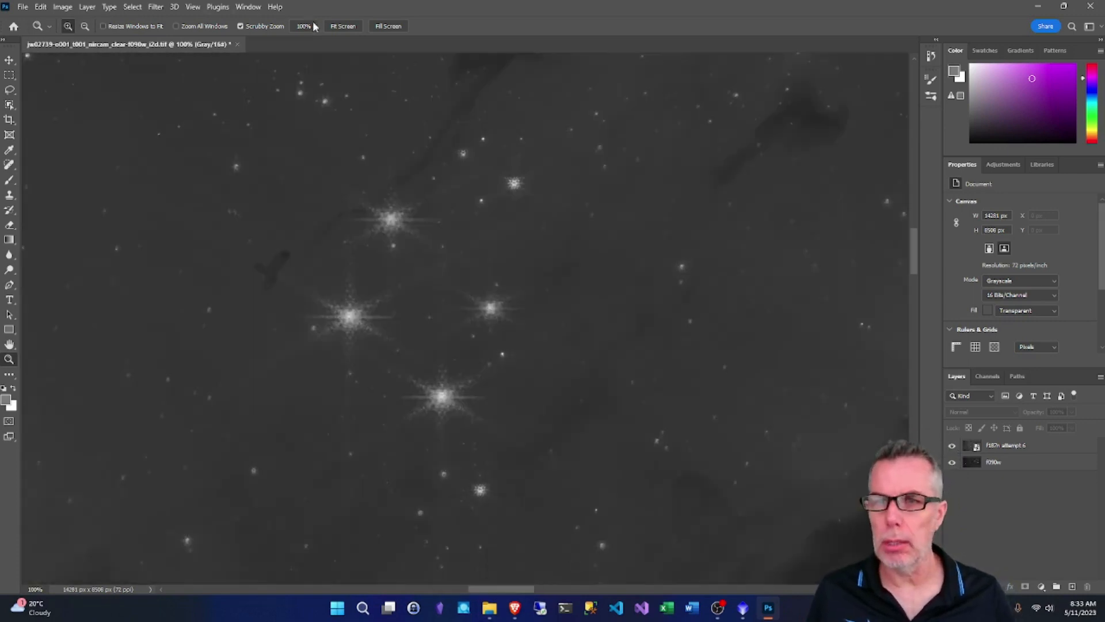
# Check the star alignment in the lower-right part of the image at 100% zoom by toggling the f187n attempt 6 layer
pyautogui.click(343, 26)
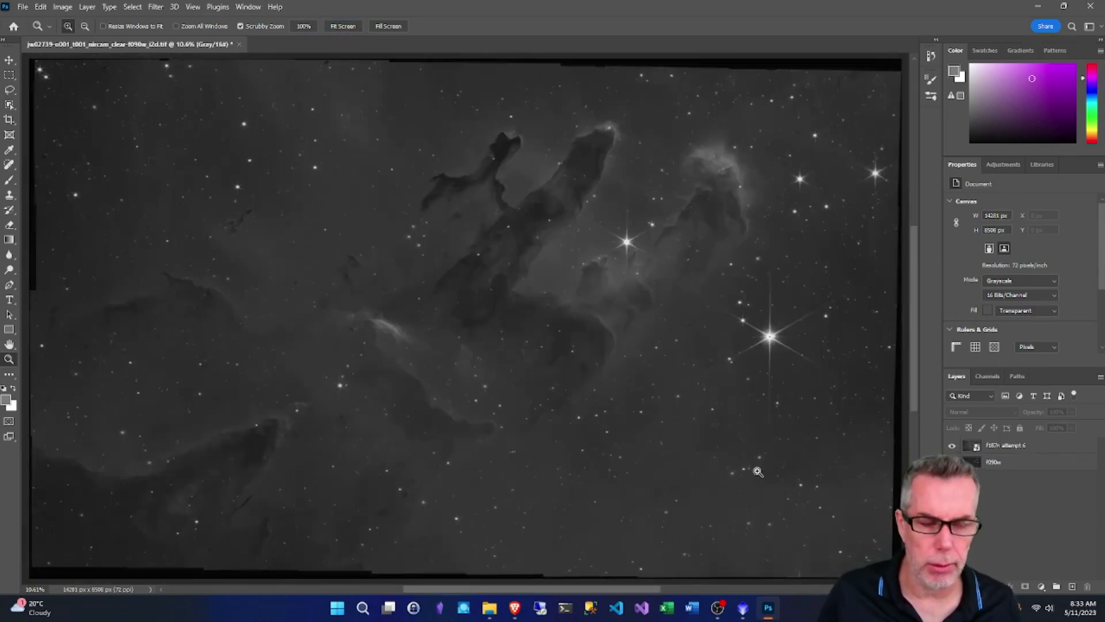
pyautogui.moveTo(751, 470)
pyautogui.mouseDown()
pyautogui.moveTo(784, 468)
pyautogui.moveTo(769, 461)
pyautogui.mouseUp()
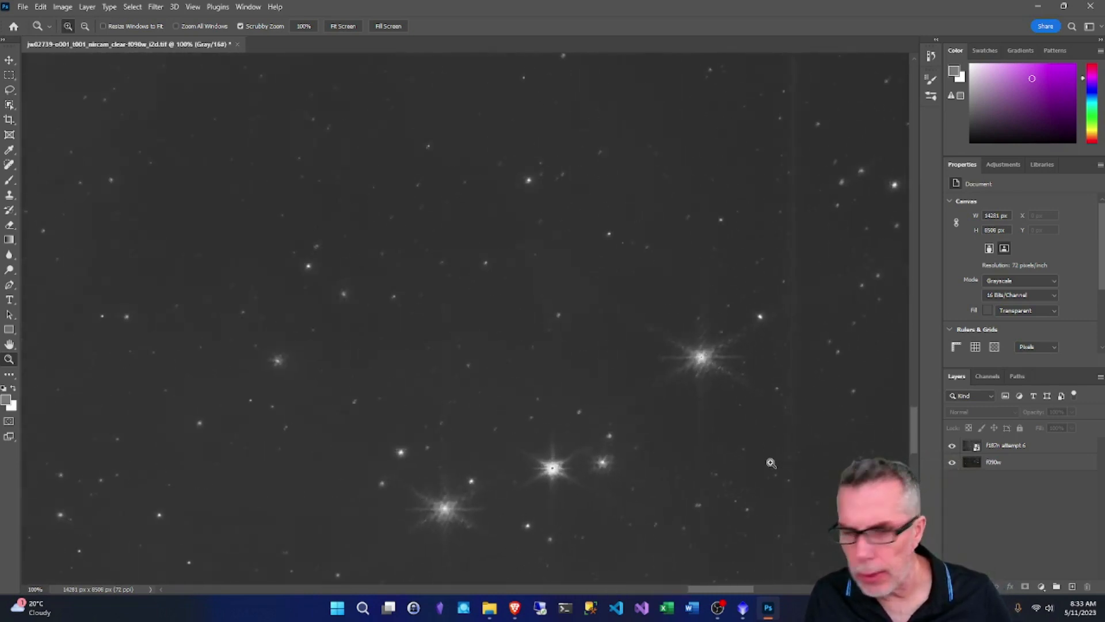
pyautogui.scroll(-3, 914, 420)
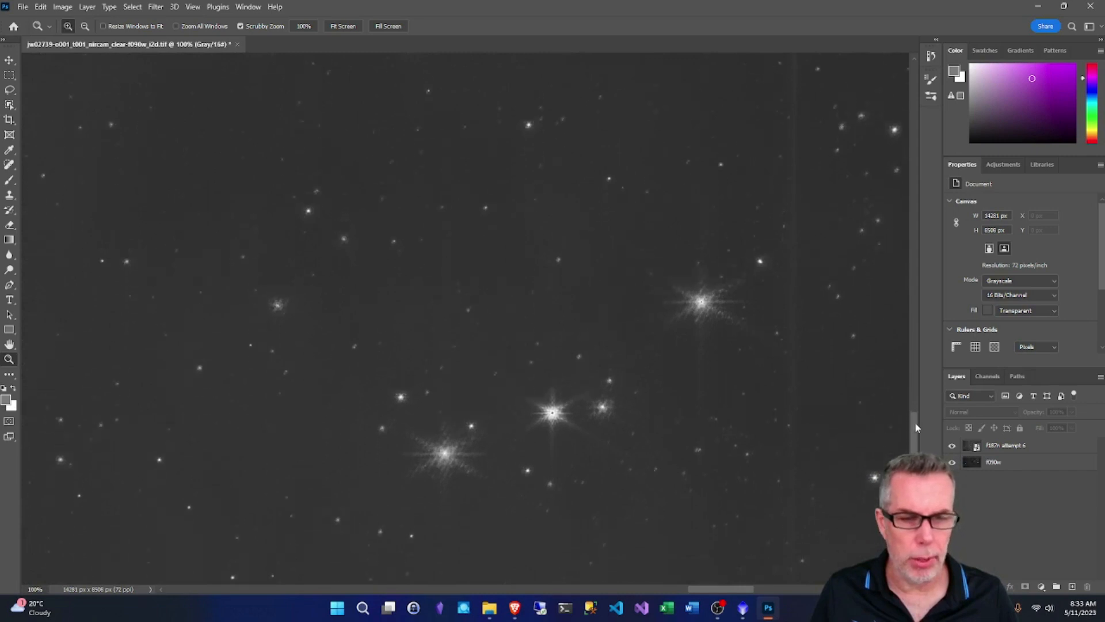
pyautogui.click(951, 448)
pyautogui.click(952, 447)
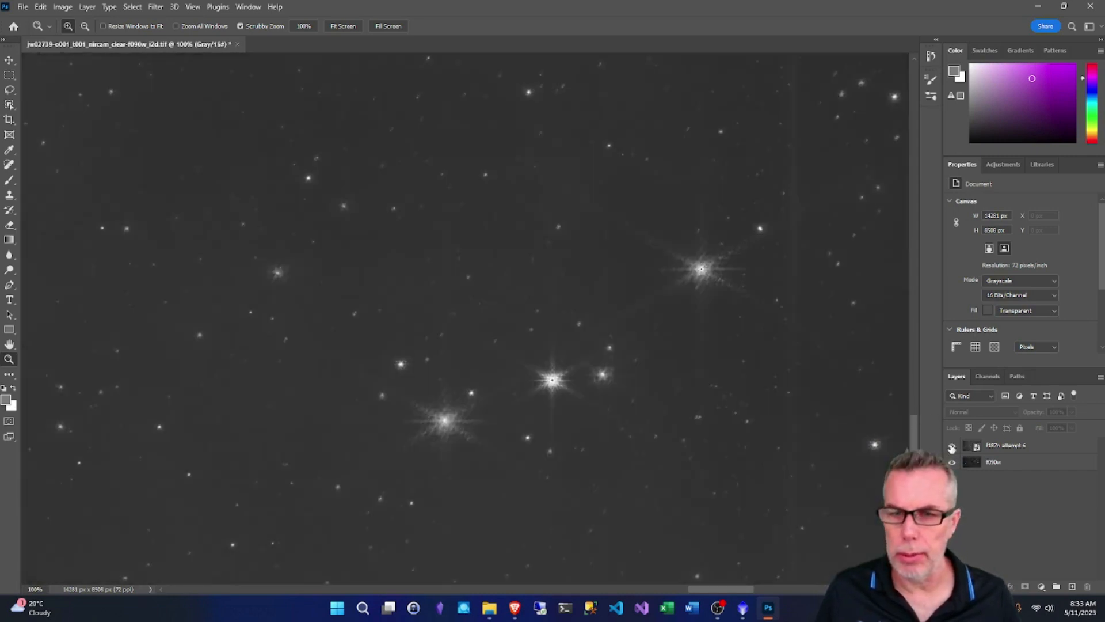
pyautogui.click(952, 447)
pyautogui.click(952, 447)
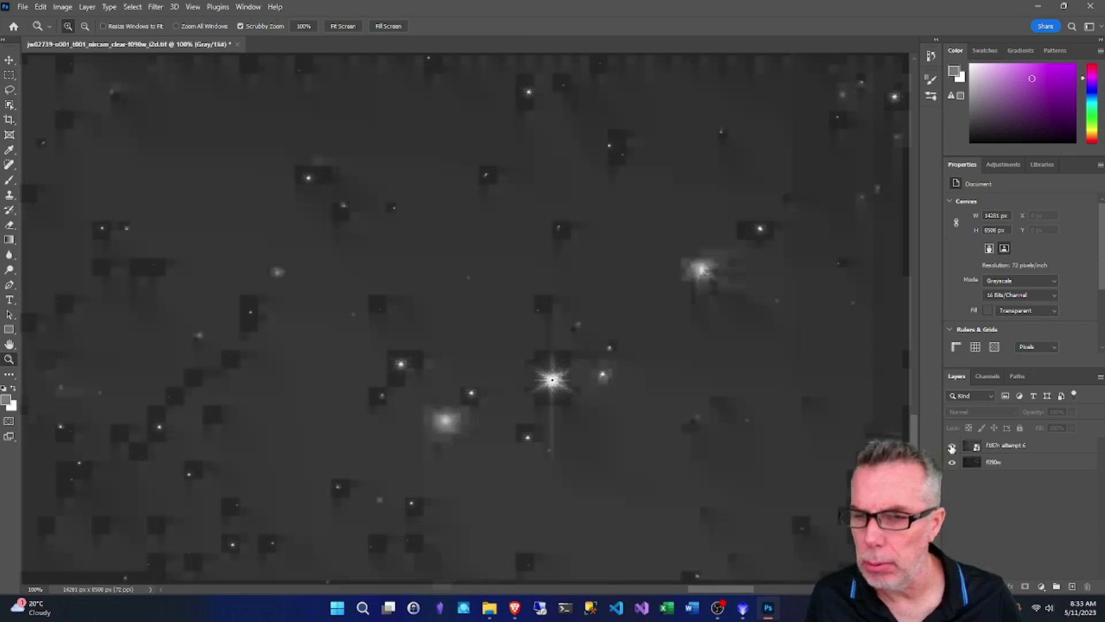
pyautogui.click(952, 448)
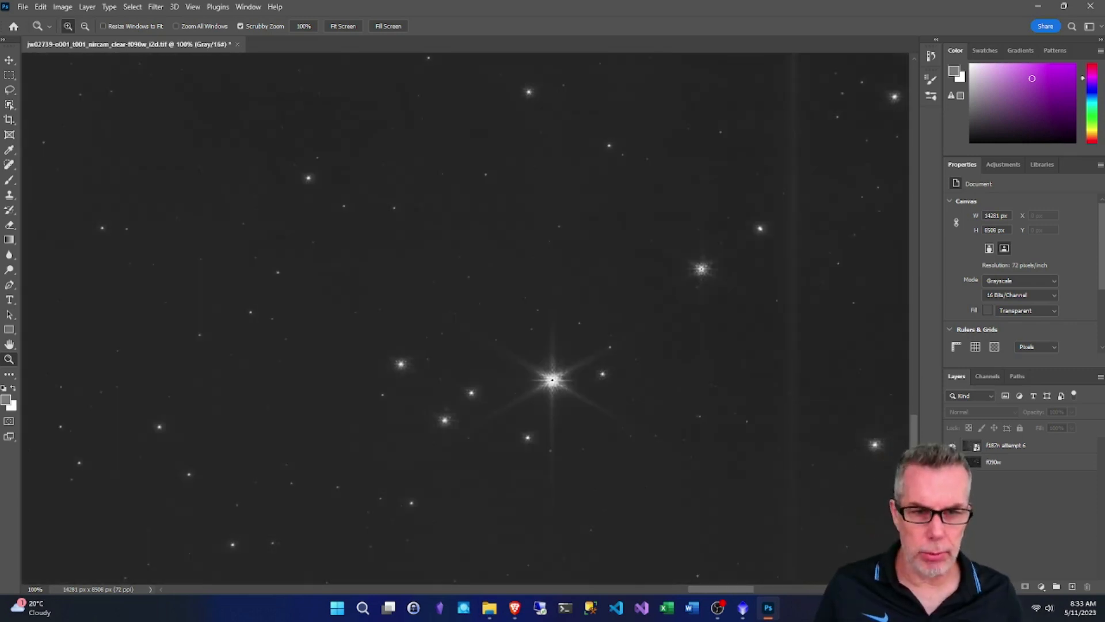
pyautogui.click(952, 447)
pyautogui.click(951, 447)
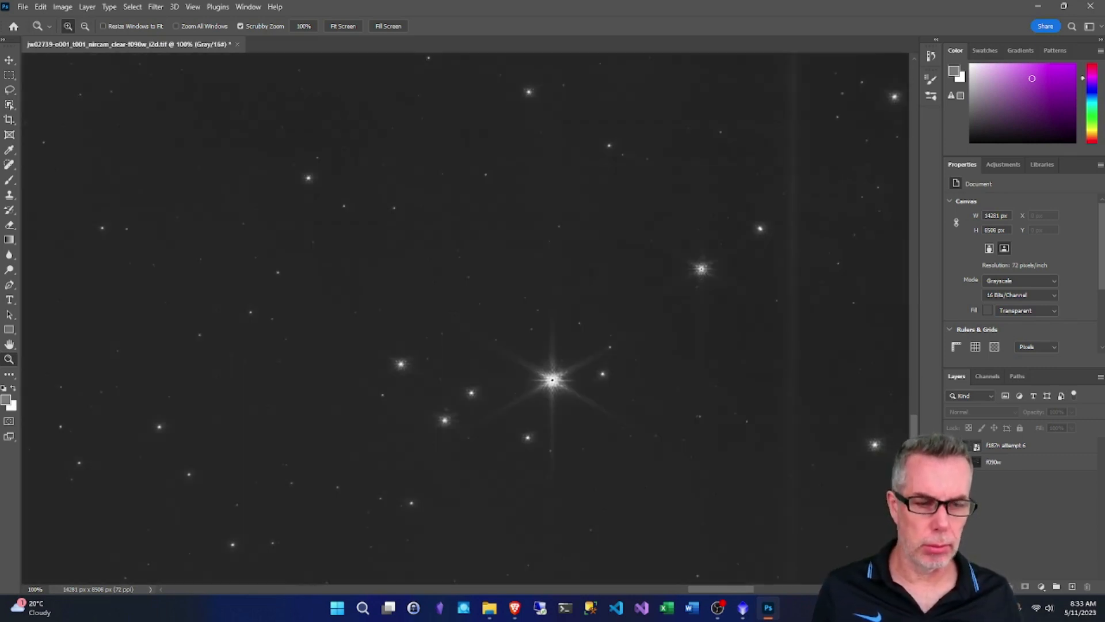
pyautogui.click(952, 447)
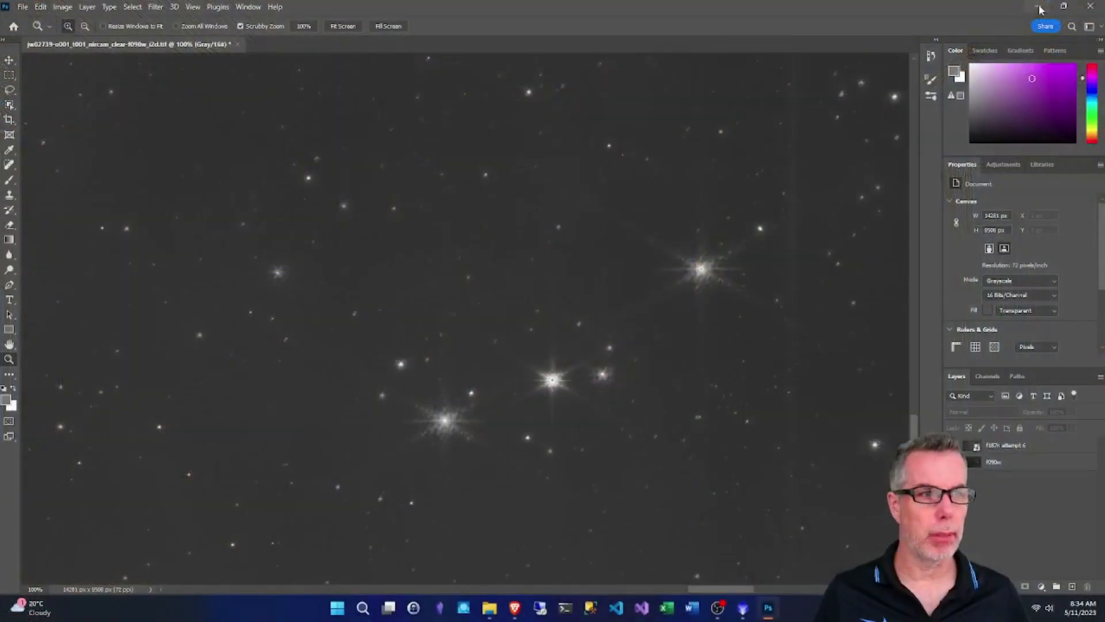
# Switch to File Explorer and open jw02739-o001_t001_nircam_clear-f200w_i2d.fits from the 2023-05-10 folder in PixInsight
pyautogui.click(1041, 11)
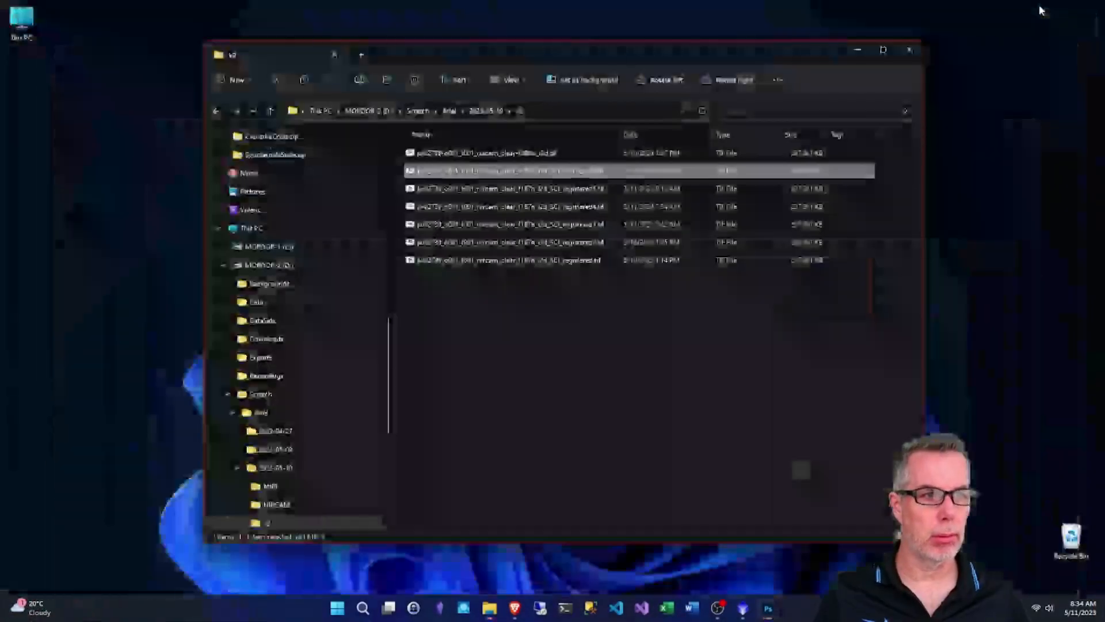
pyautogui.moveTo(494, 612)
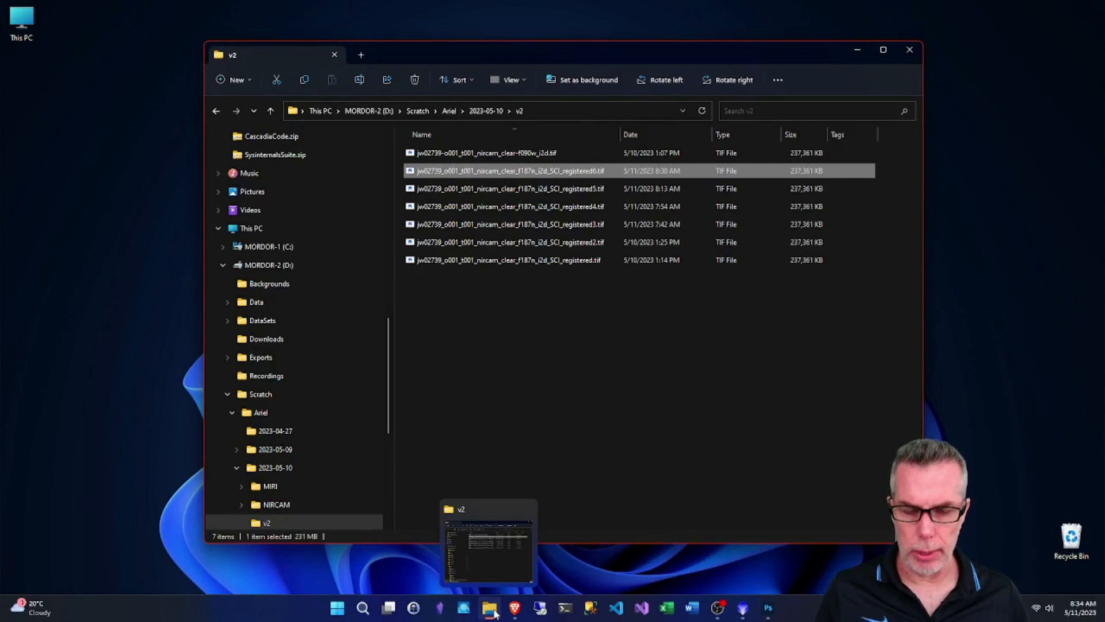
pyautogui.click(489, 609)
pyautogui.click(489, 609)
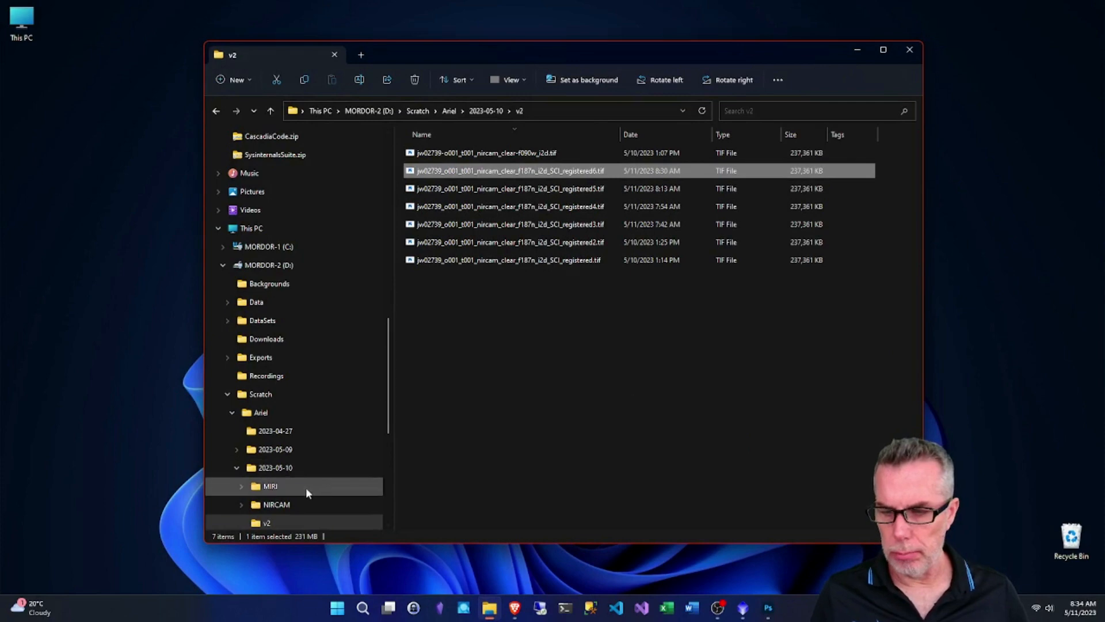
pyautogui.click(294, 473)
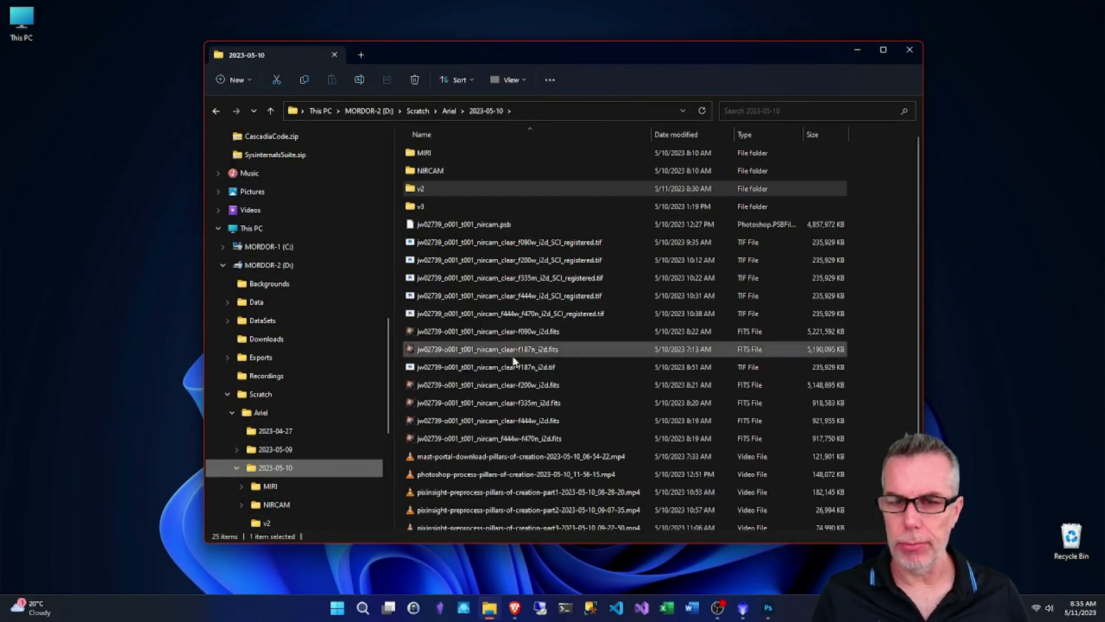
pyautogui.click(497, 385)
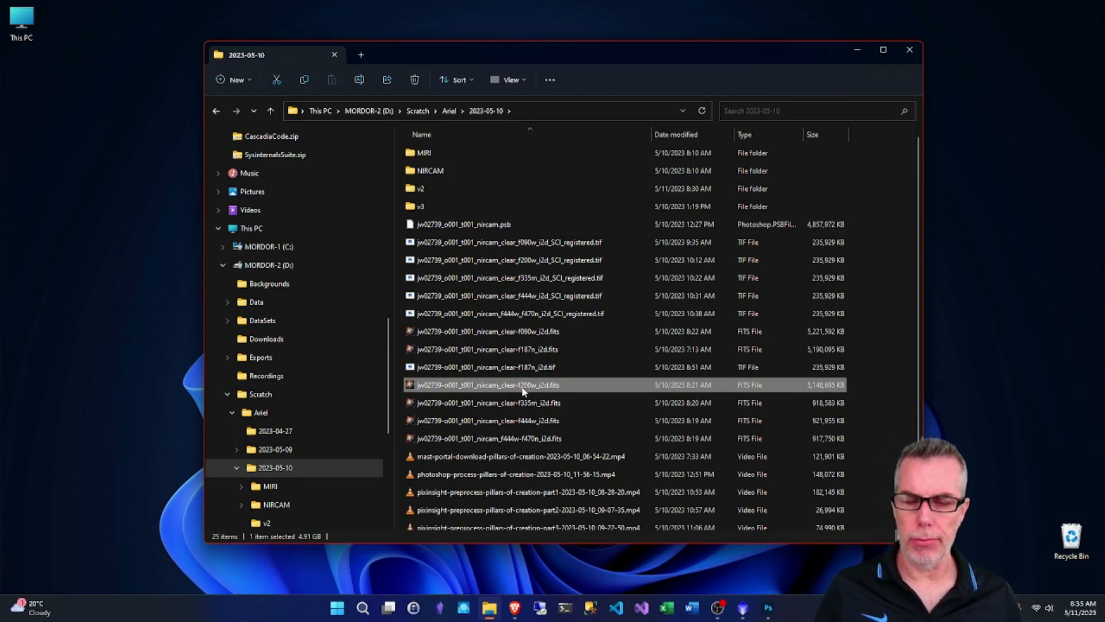
pyautogui.rightClick(499, 389)
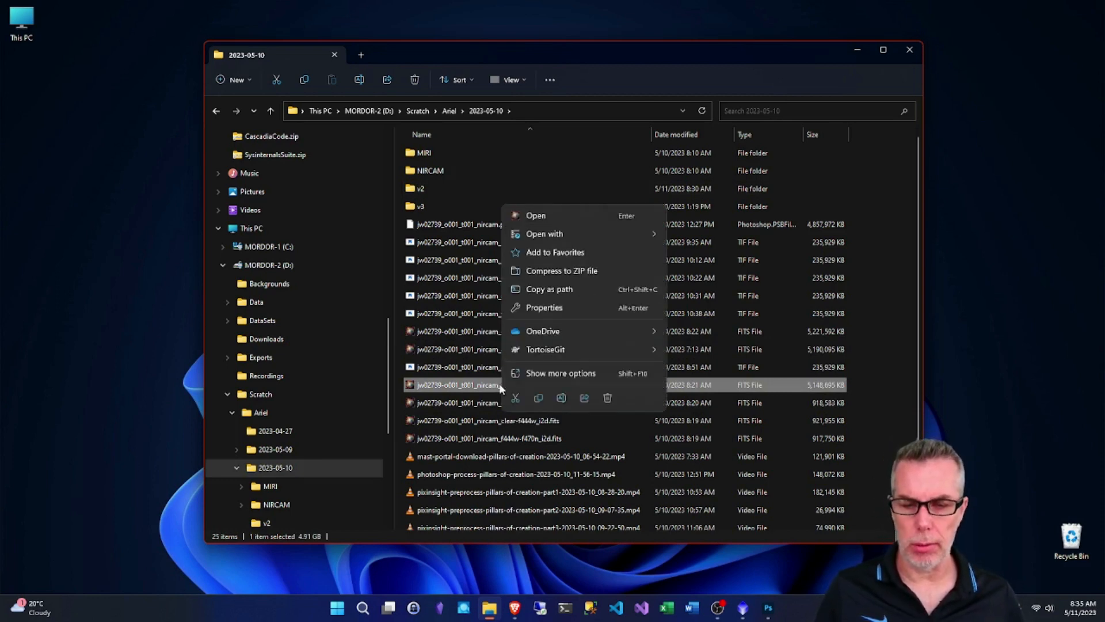
pyautogui.moveTo(561, 231)
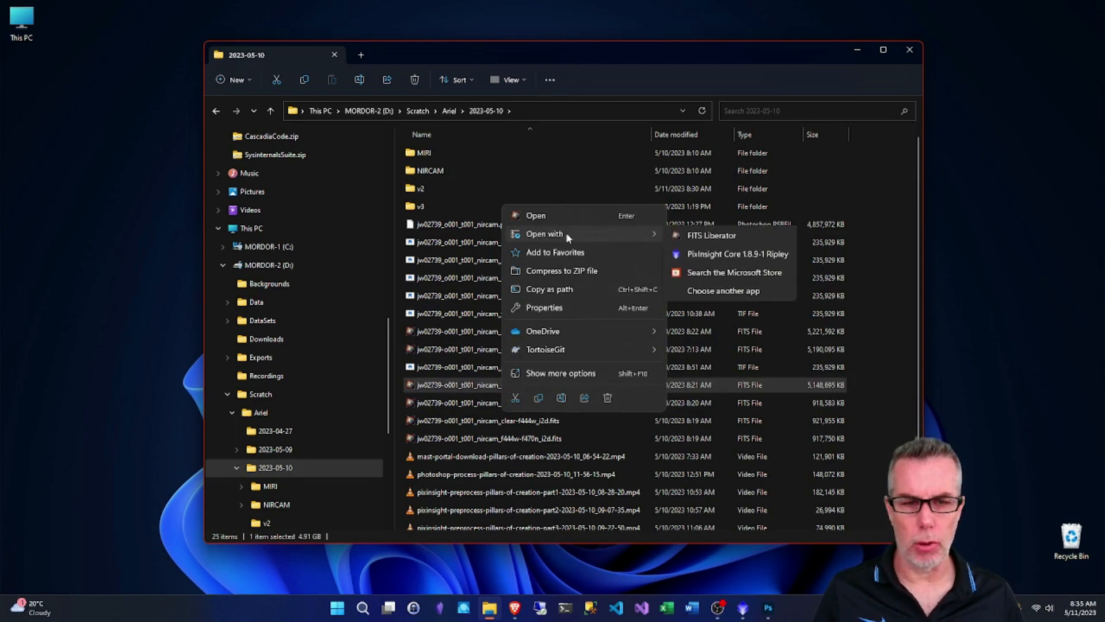
pyautogui.click(728, 256)
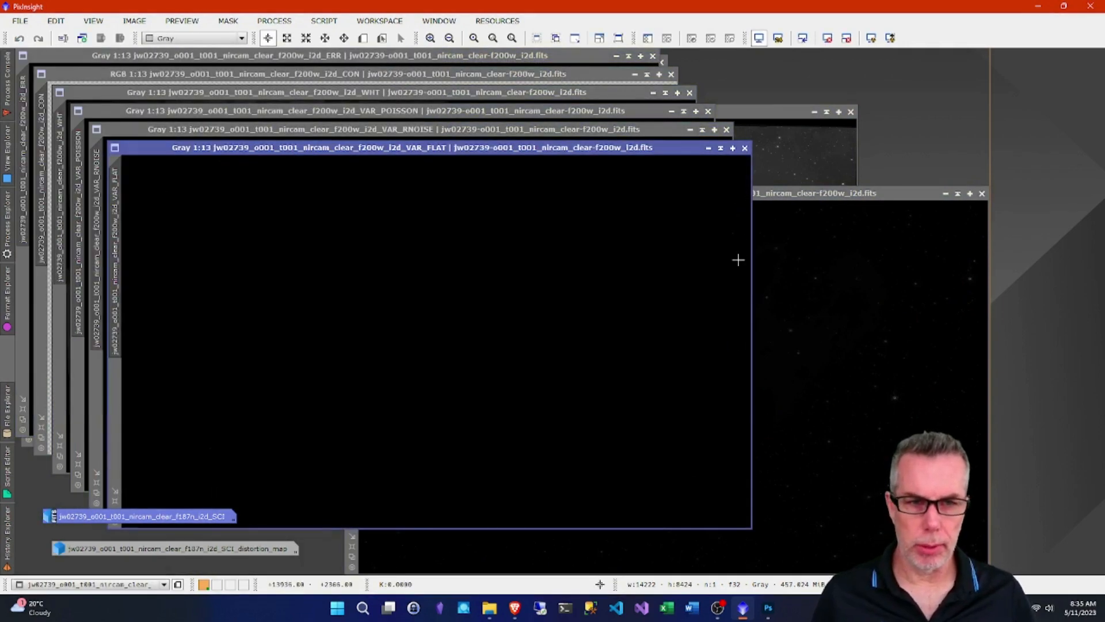
# Close the f200w VAR_FLAT, VAR_RNOISE, VAR_POISSON, WHT and CON images
pyautogui.click(745, 148)
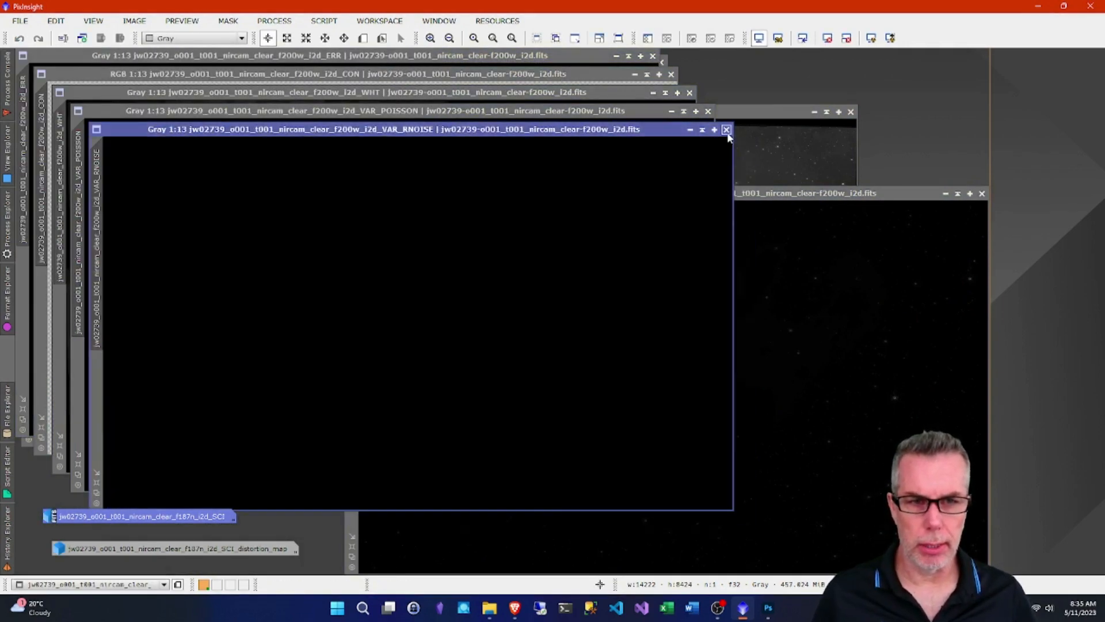
pyautogui.click(726, 130)
pyautogui.click(709, 111)
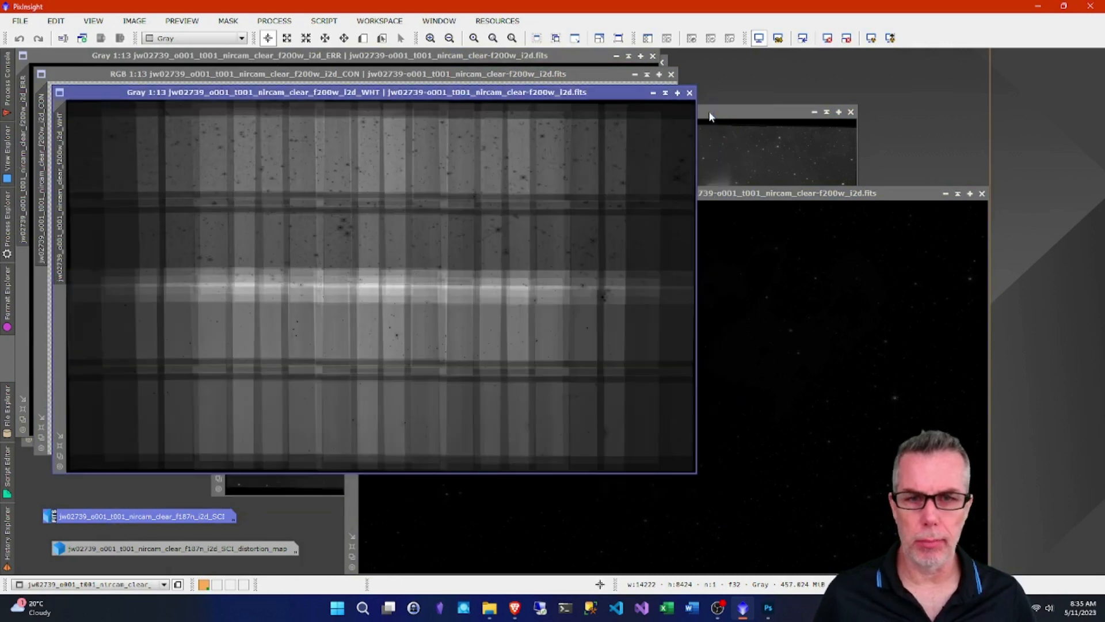
pyautogui.moveTo(610, 96); pyautogui.dragTo(800, 132)
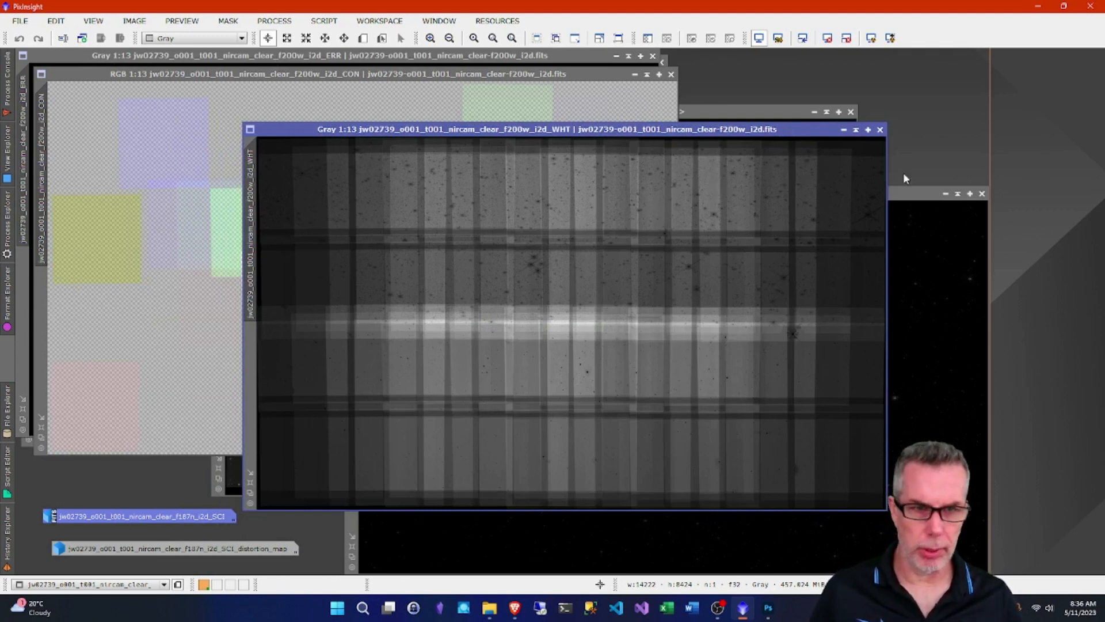
pyautogui.click(879, 130)
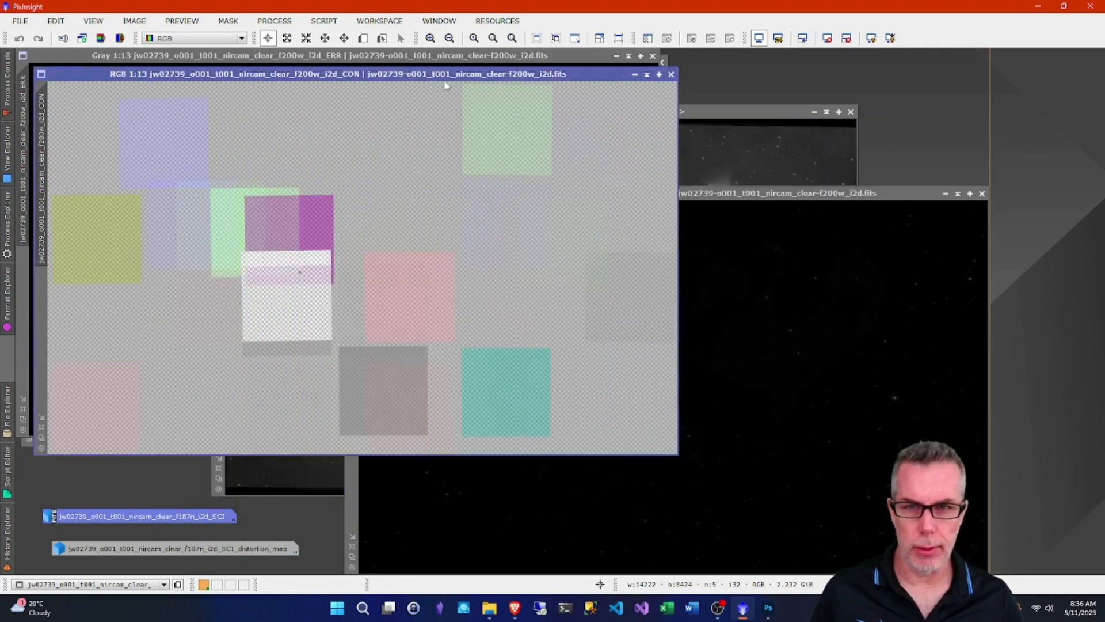
pyautogui.moveTo(449, 74); pyautogui.dragTo(532, 89)
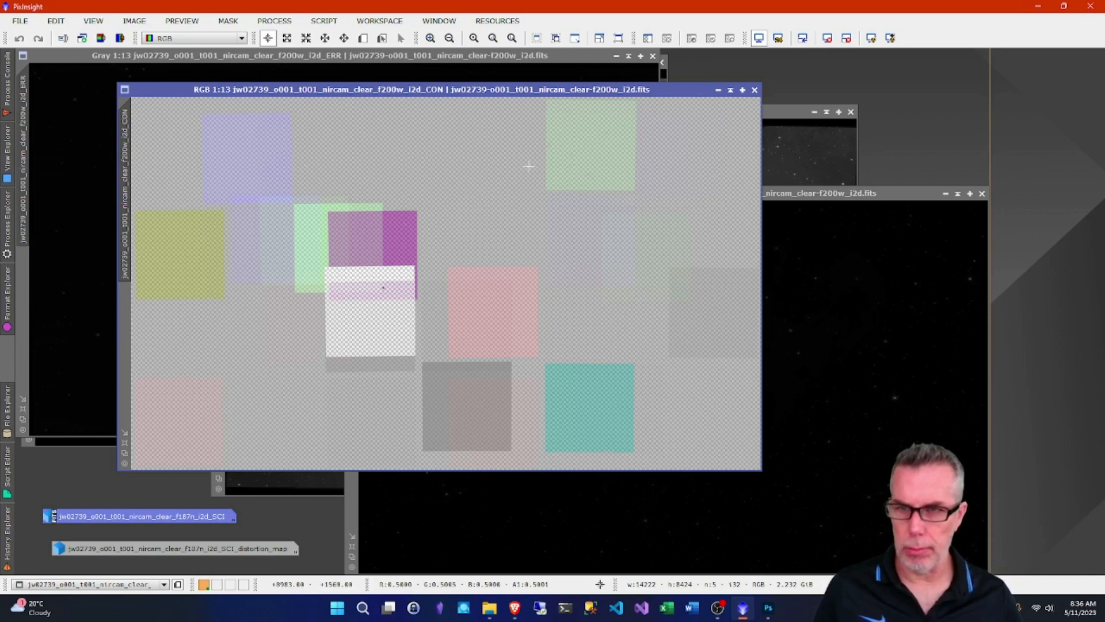
pyautogui.click(754, 91)
# Auto-stretch the display of the f200w ERR image, then iconize it and park its icon in empty workspace beyond the images
pyautogui.moveTo(452, 58); pyautogui.dragTo(467, 73)
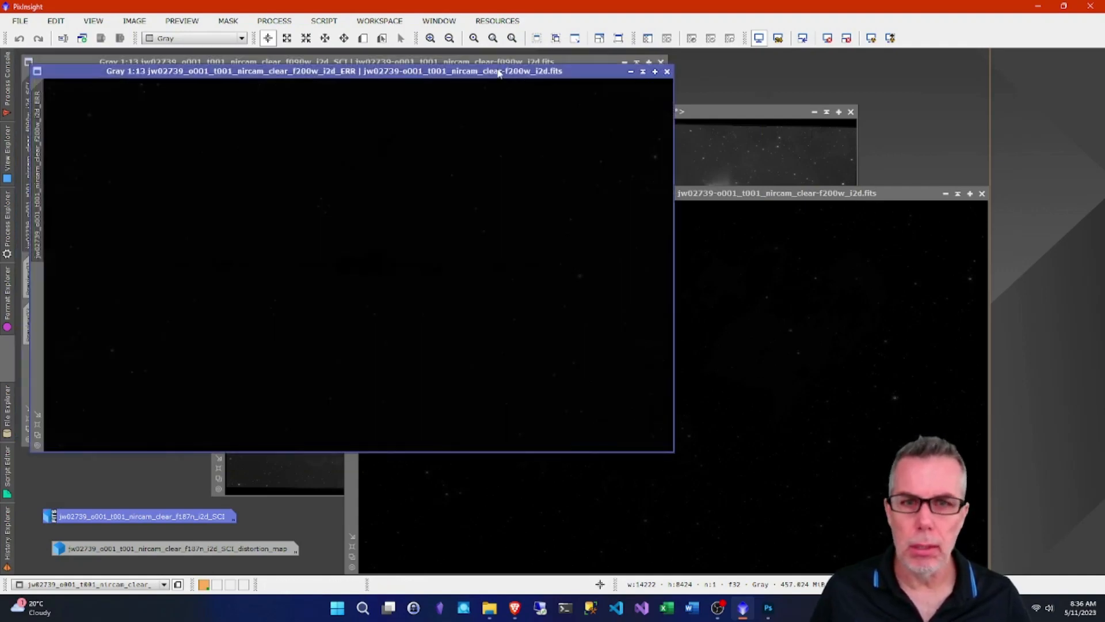
pyautogui.click(872, 39)
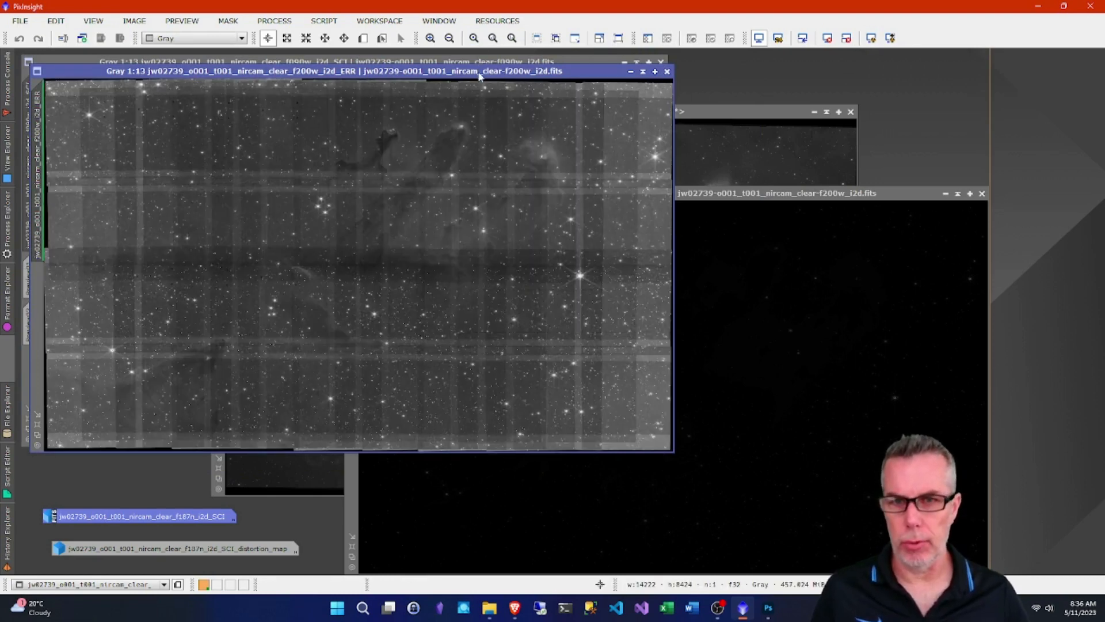
pyautogui.moveTo(481, 72); pyautogui.dragTo(652, 113)
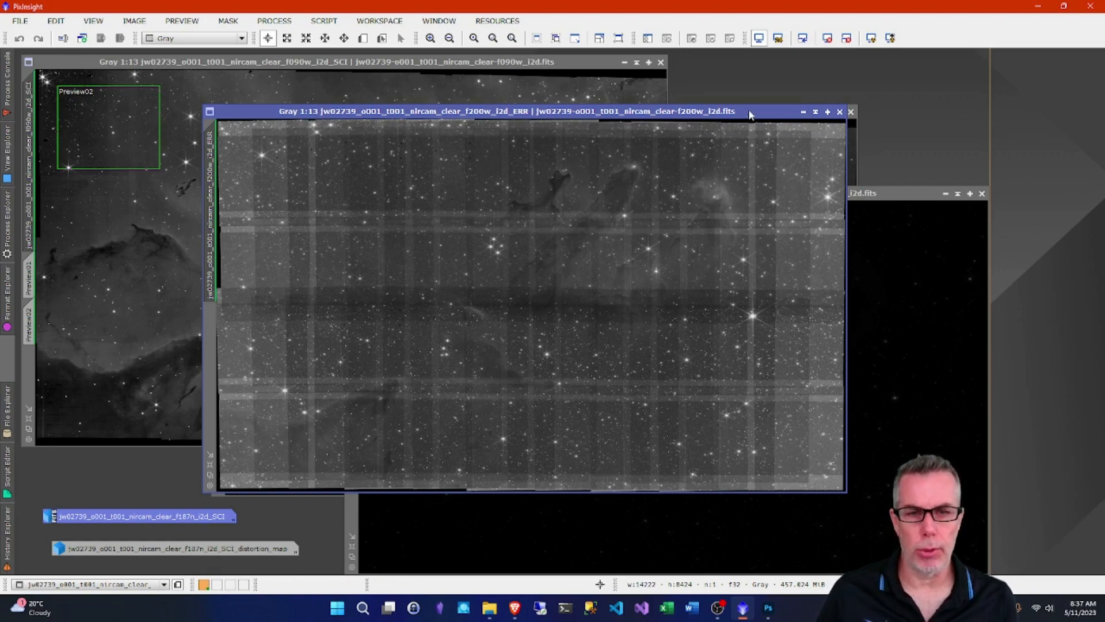
pyautogui.click(803, 112)
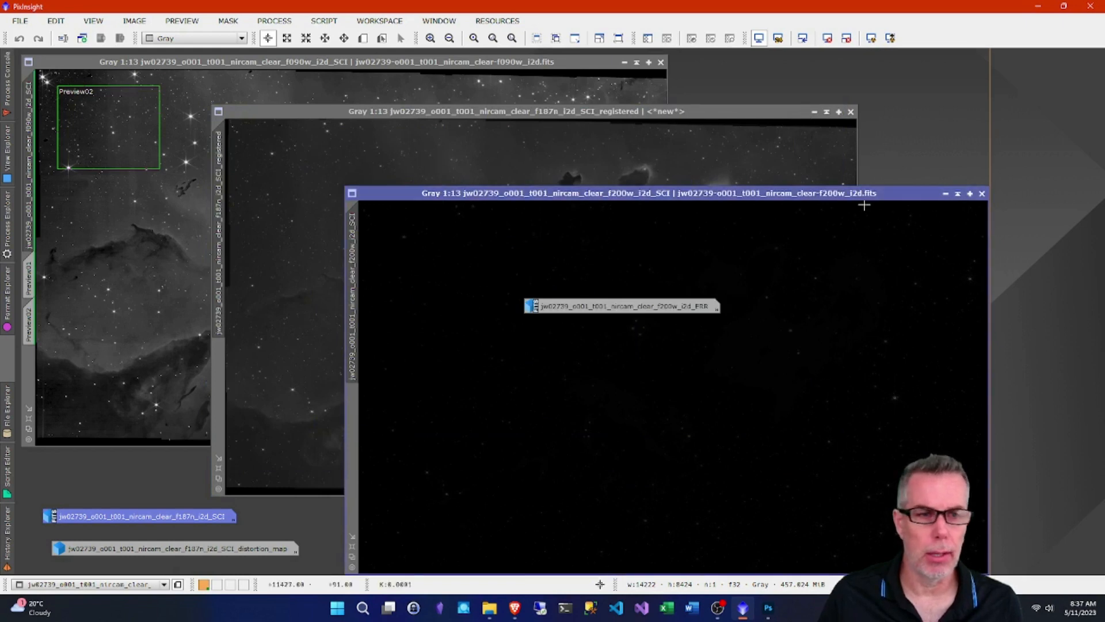
pyautogui.moveTo(653, 308); pyautogui.dragTo(920, 139)
# Iconize the f200w SCI and f187n registered images and move the f187n registered icon clear of the f090w image
pyautogui.click(957, 196)
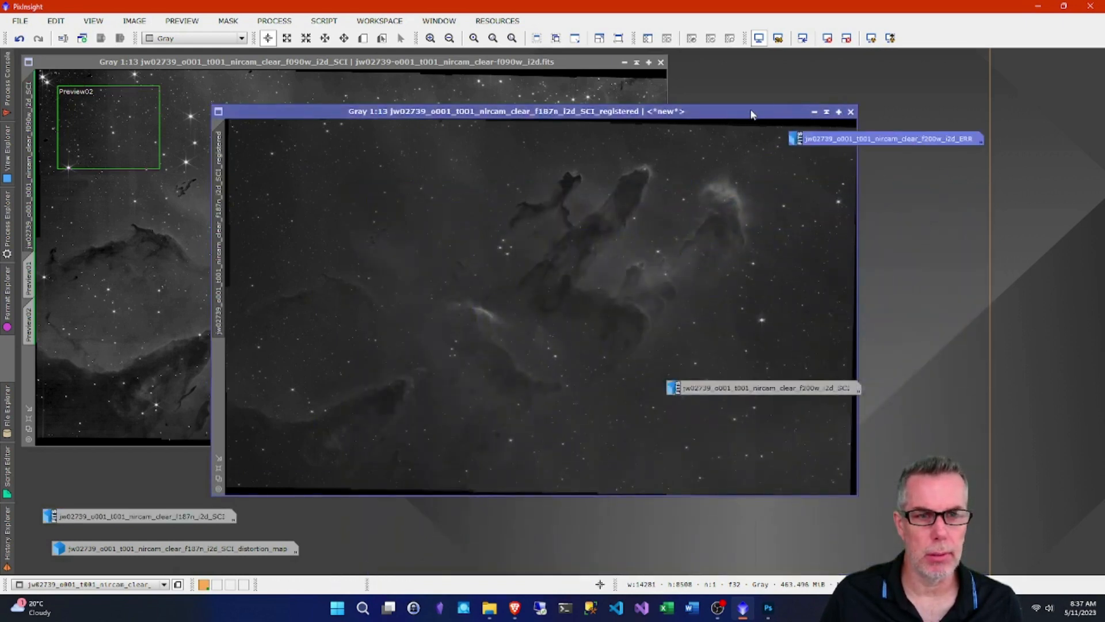
pyautogui.click(813, 112)
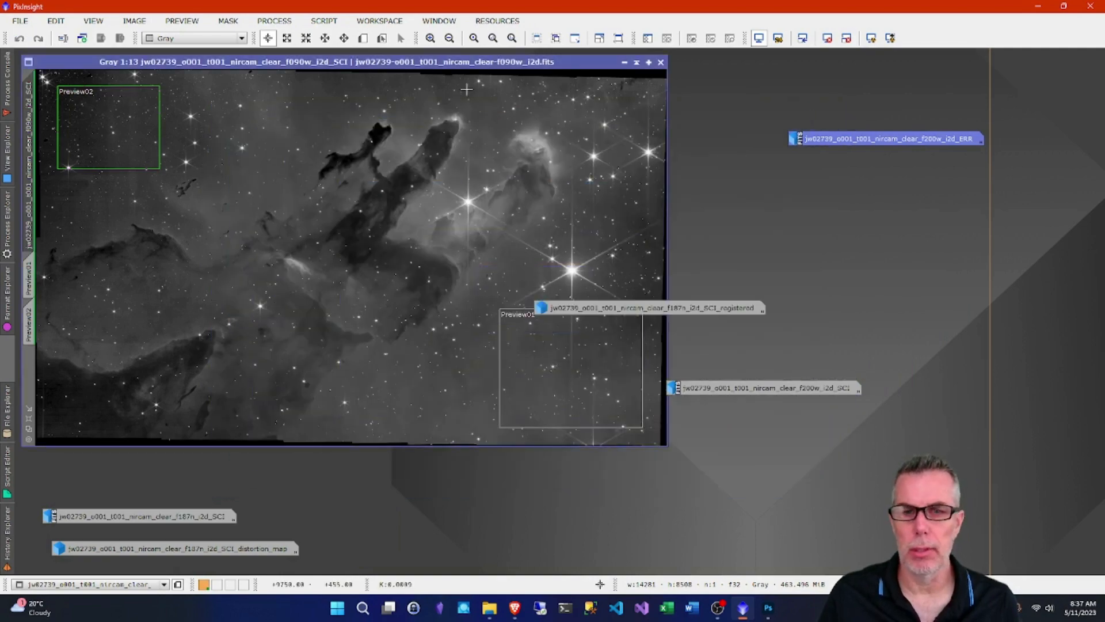
pyautogui.moveTo(454, 68); pyautogui.dragTo(463, 72)
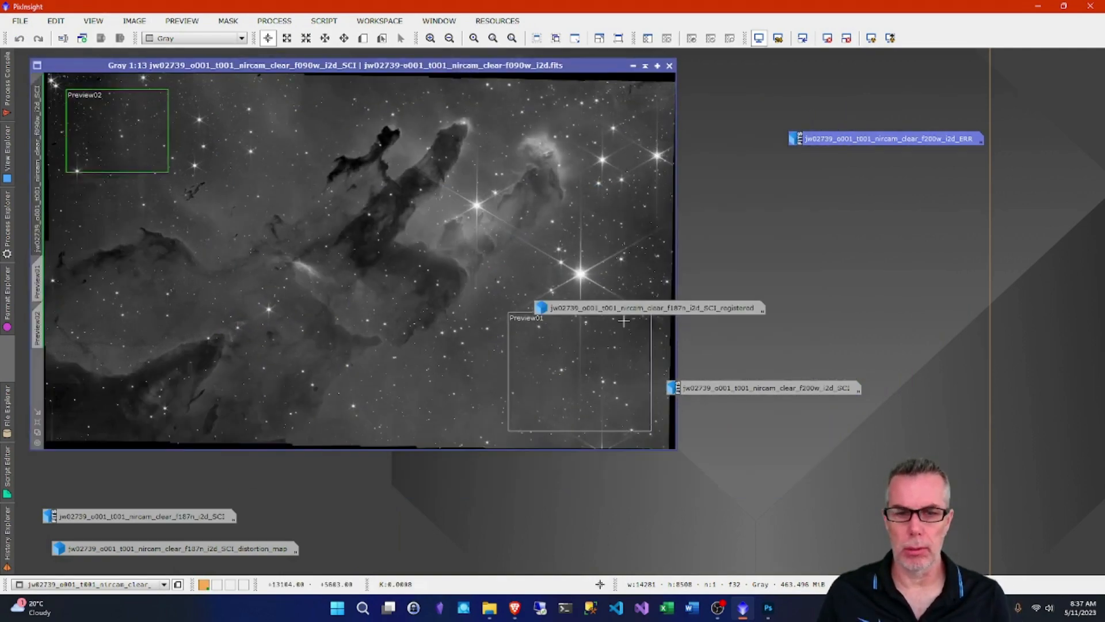
pyautogui.moveTo(620, 307); pyautogui.dragTo(782, 294)
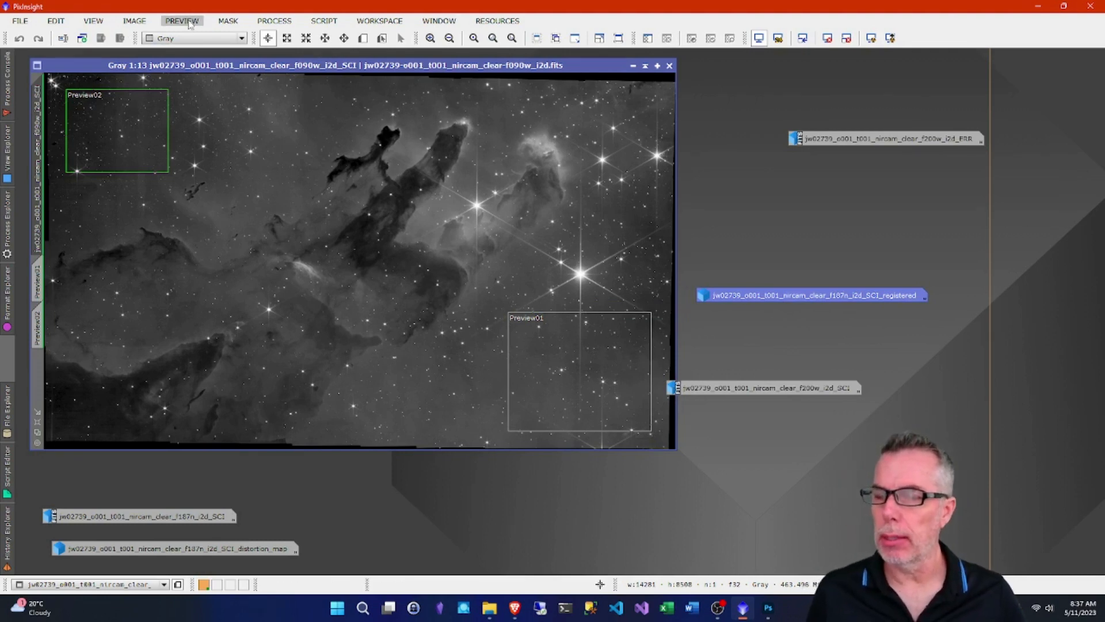
# Open the StarAlignment process, keep Thin Plate Splines as its registration model and review the Local distortion option's description
pyautogui.click(274, 20)
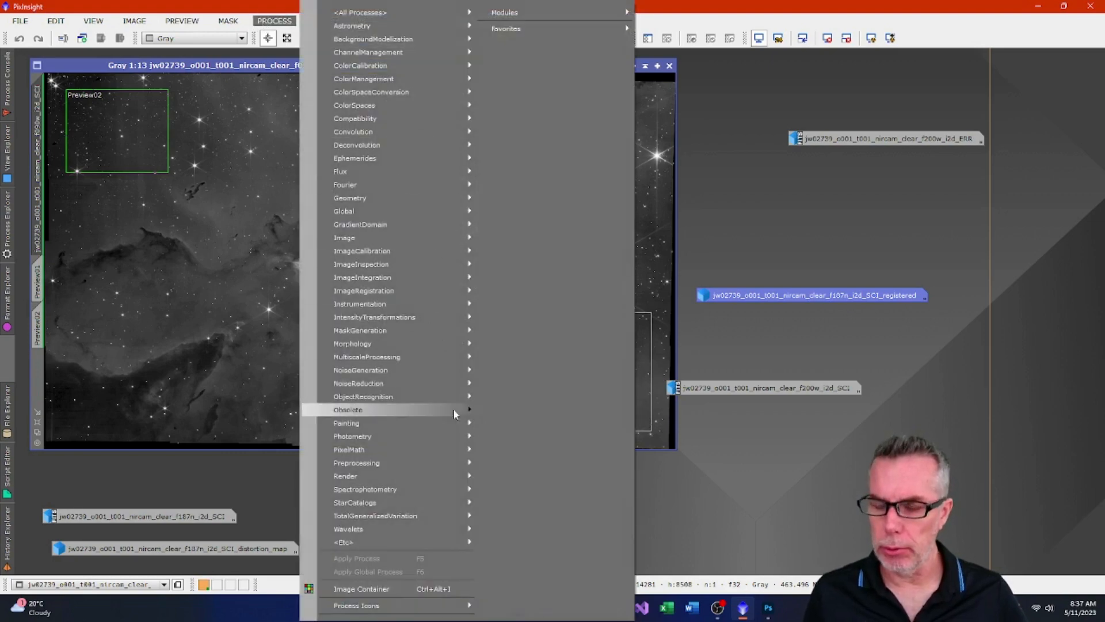
pyautogui.moveTo(451, 452)
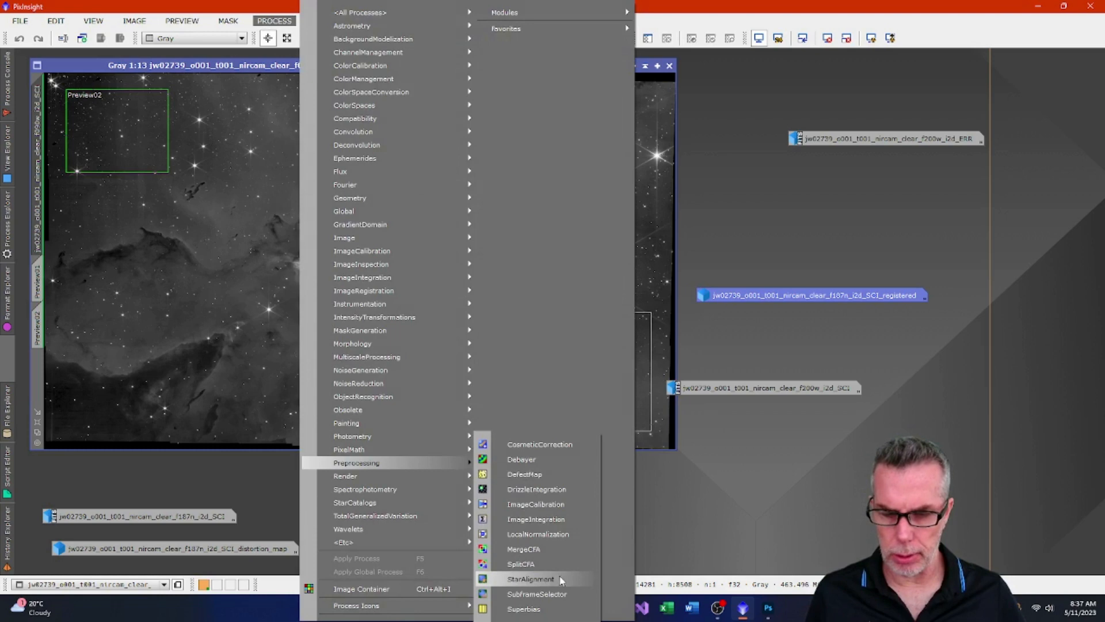
pyautogui.click(561, 580)
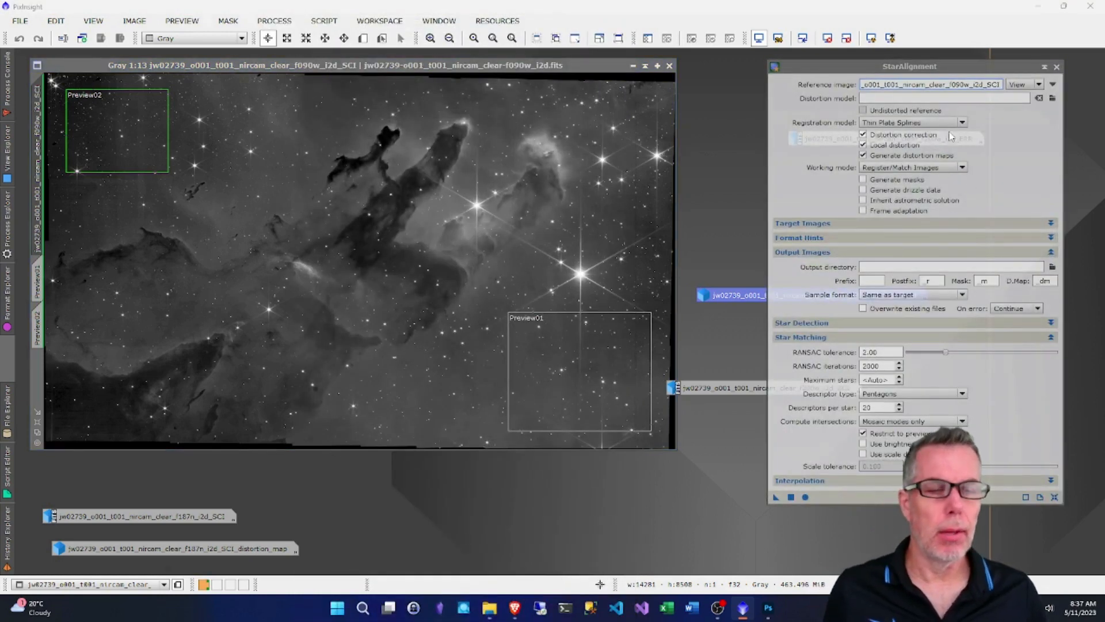
pyautogui.click(897, 123)
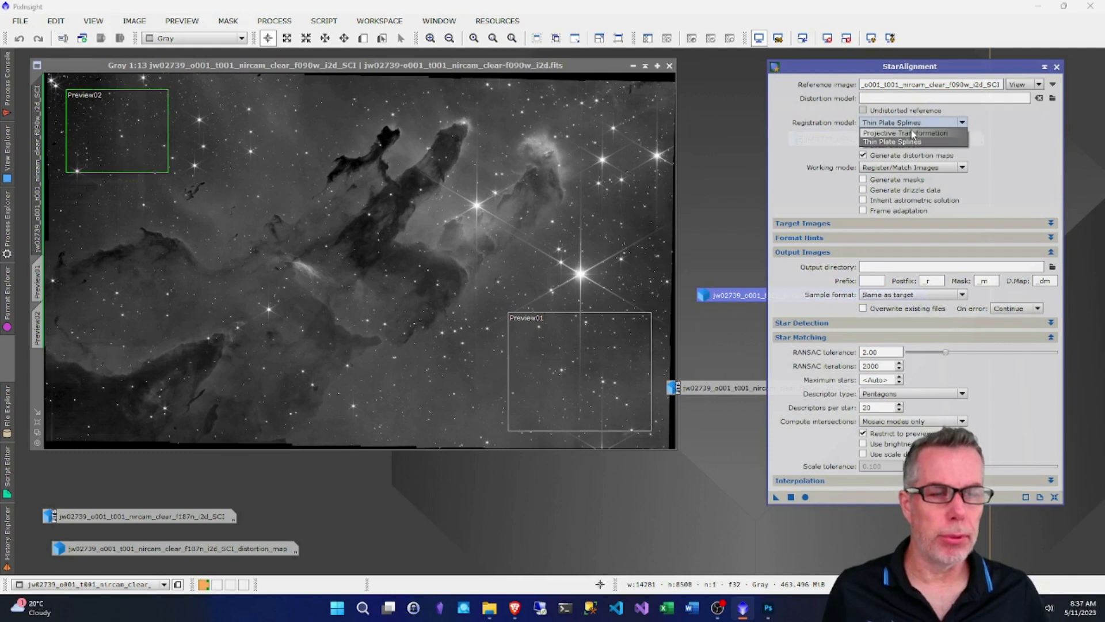
pyautogui.click(971, 141)
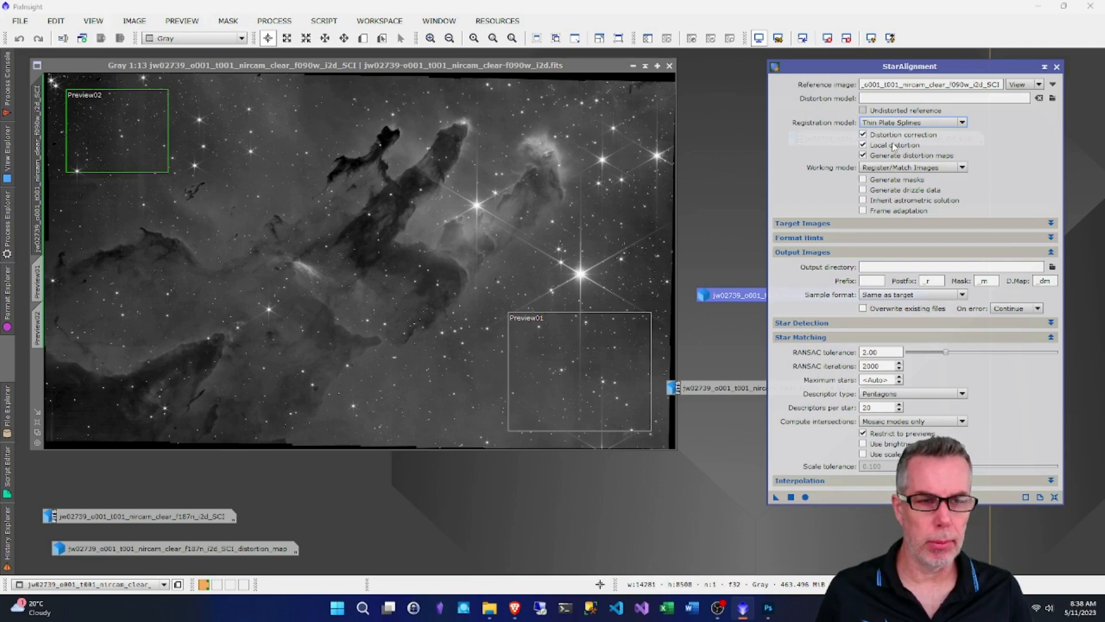
pyautogui.moveTo(895, 150)
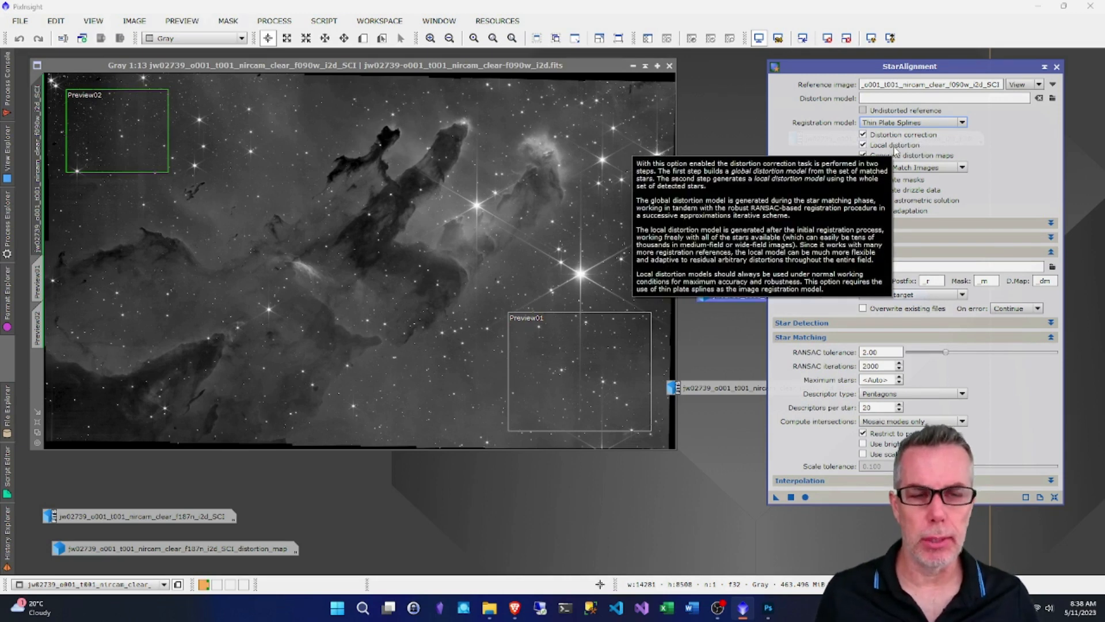